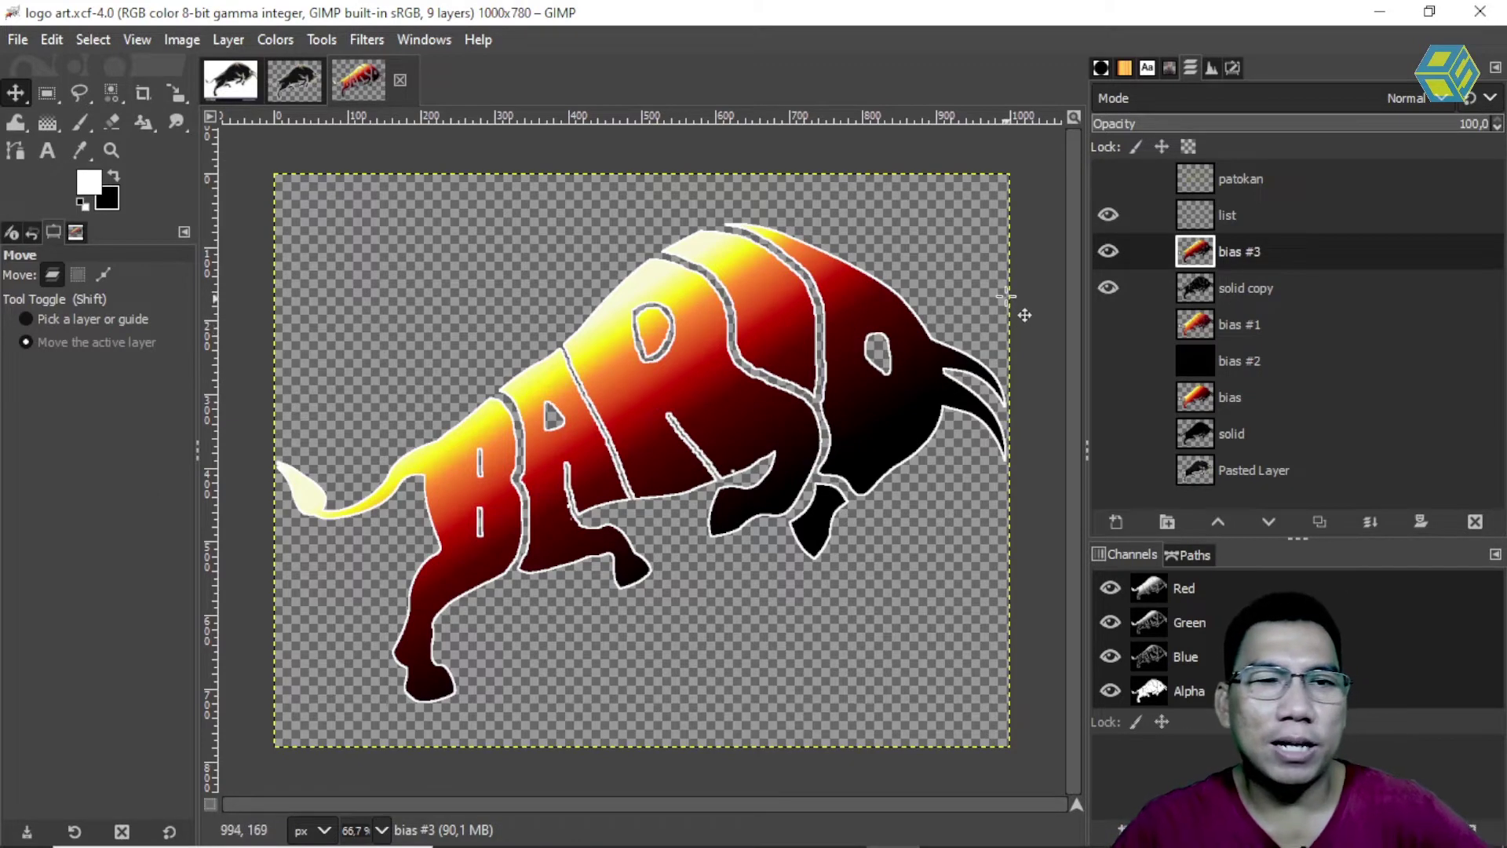
Review the source bull picture and cutout in GIMP, plus its VectorStock page and the Google "bull attack" image results in the browser
left_click(245, 89)
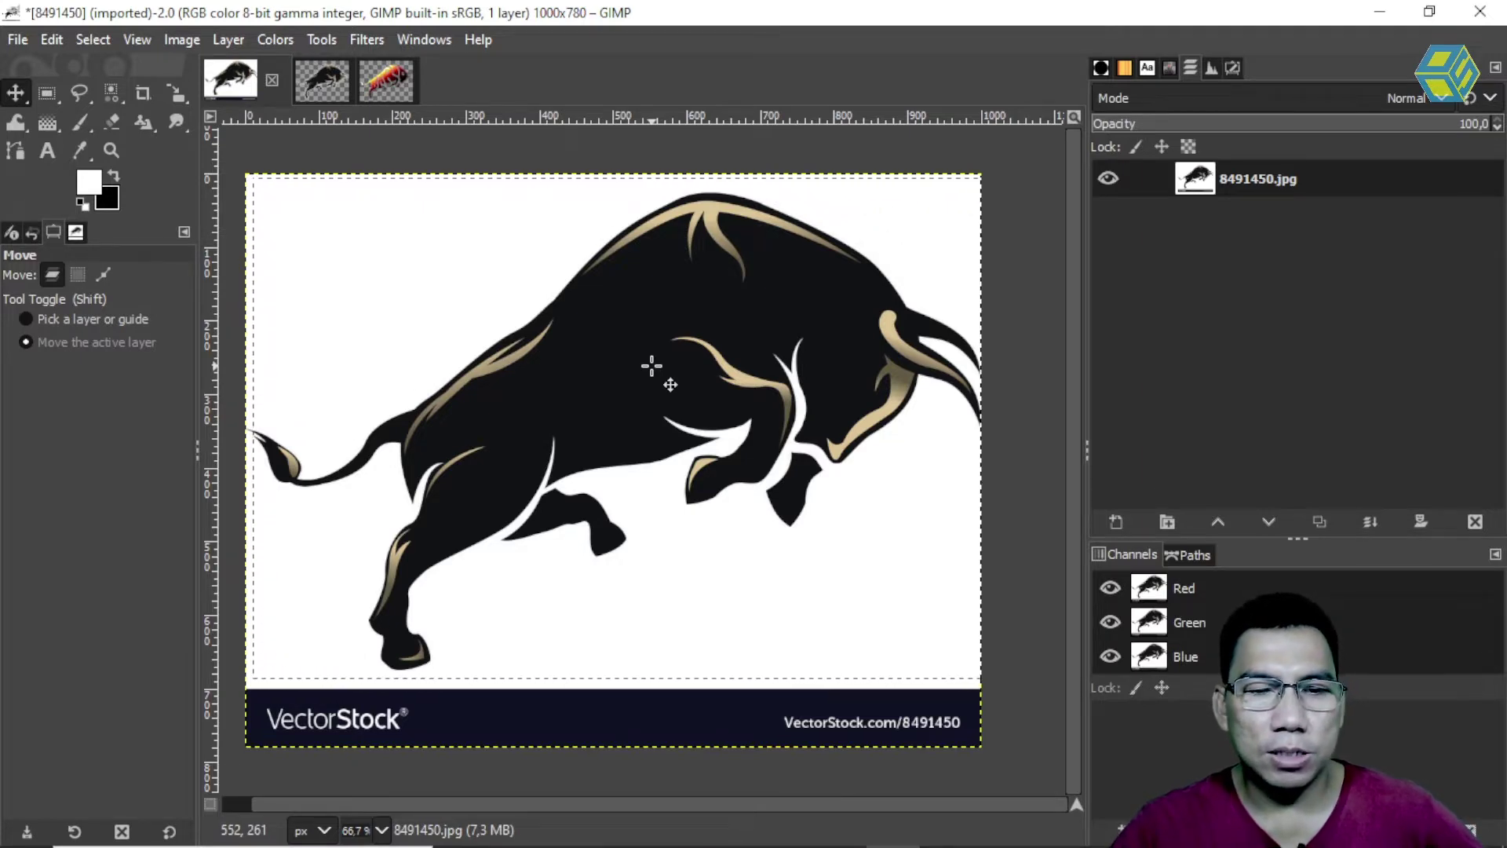
key("alt+Tab")
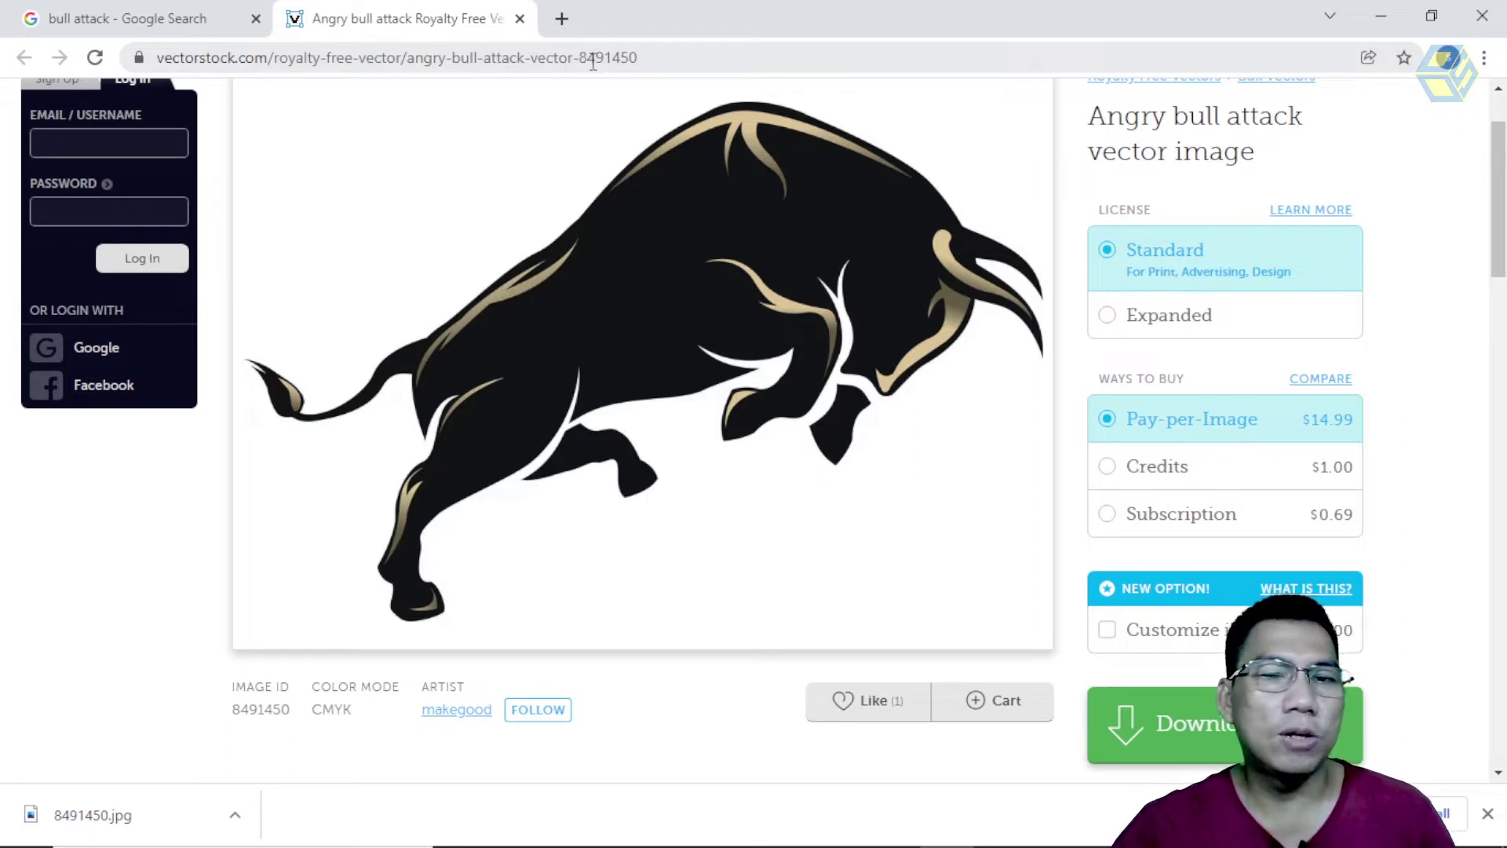
mouse_move(609, 196)
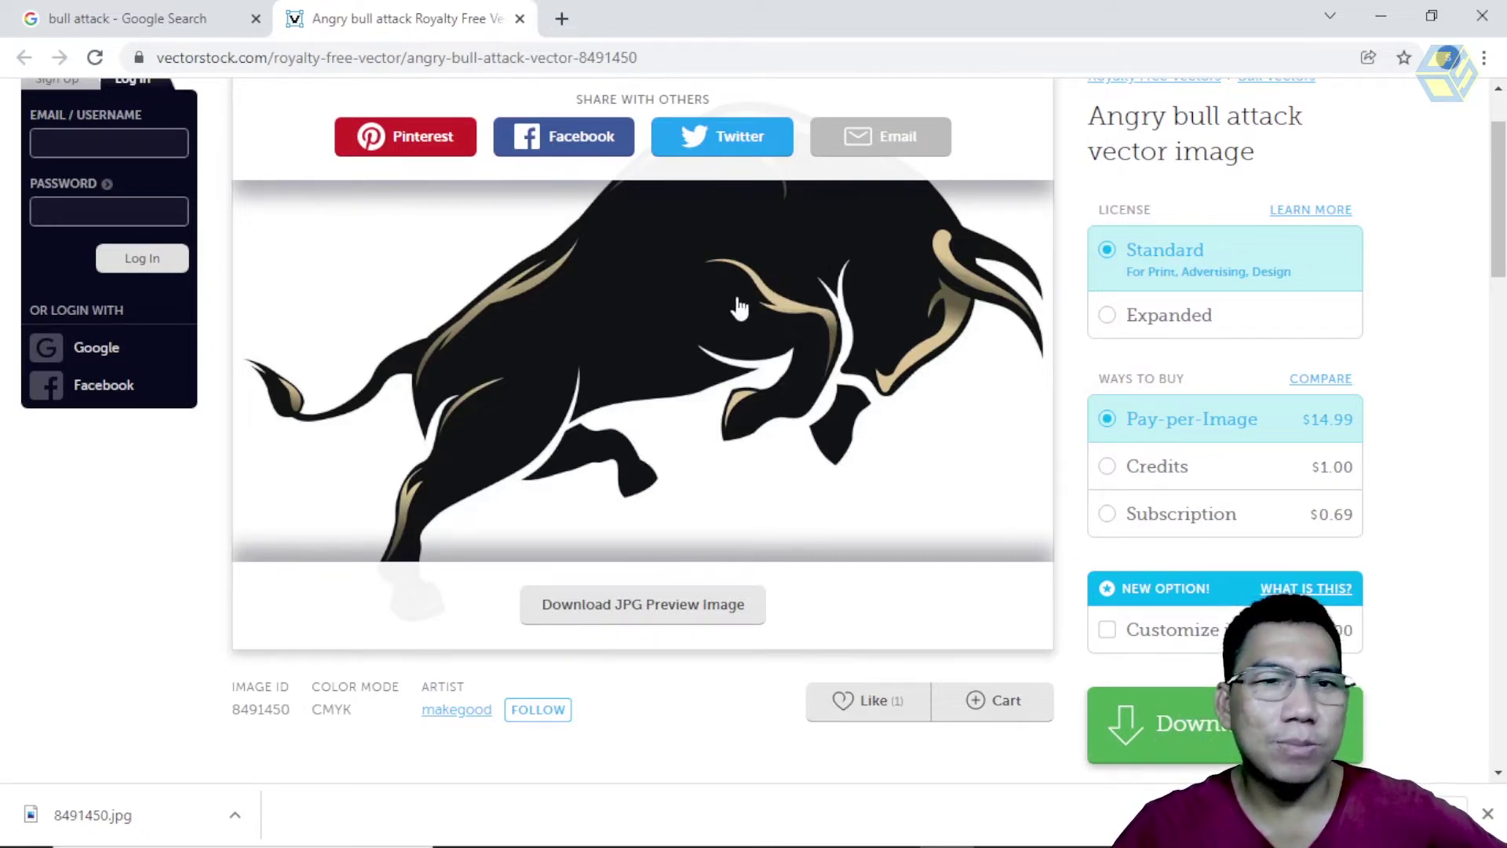
left_click(192, 12)
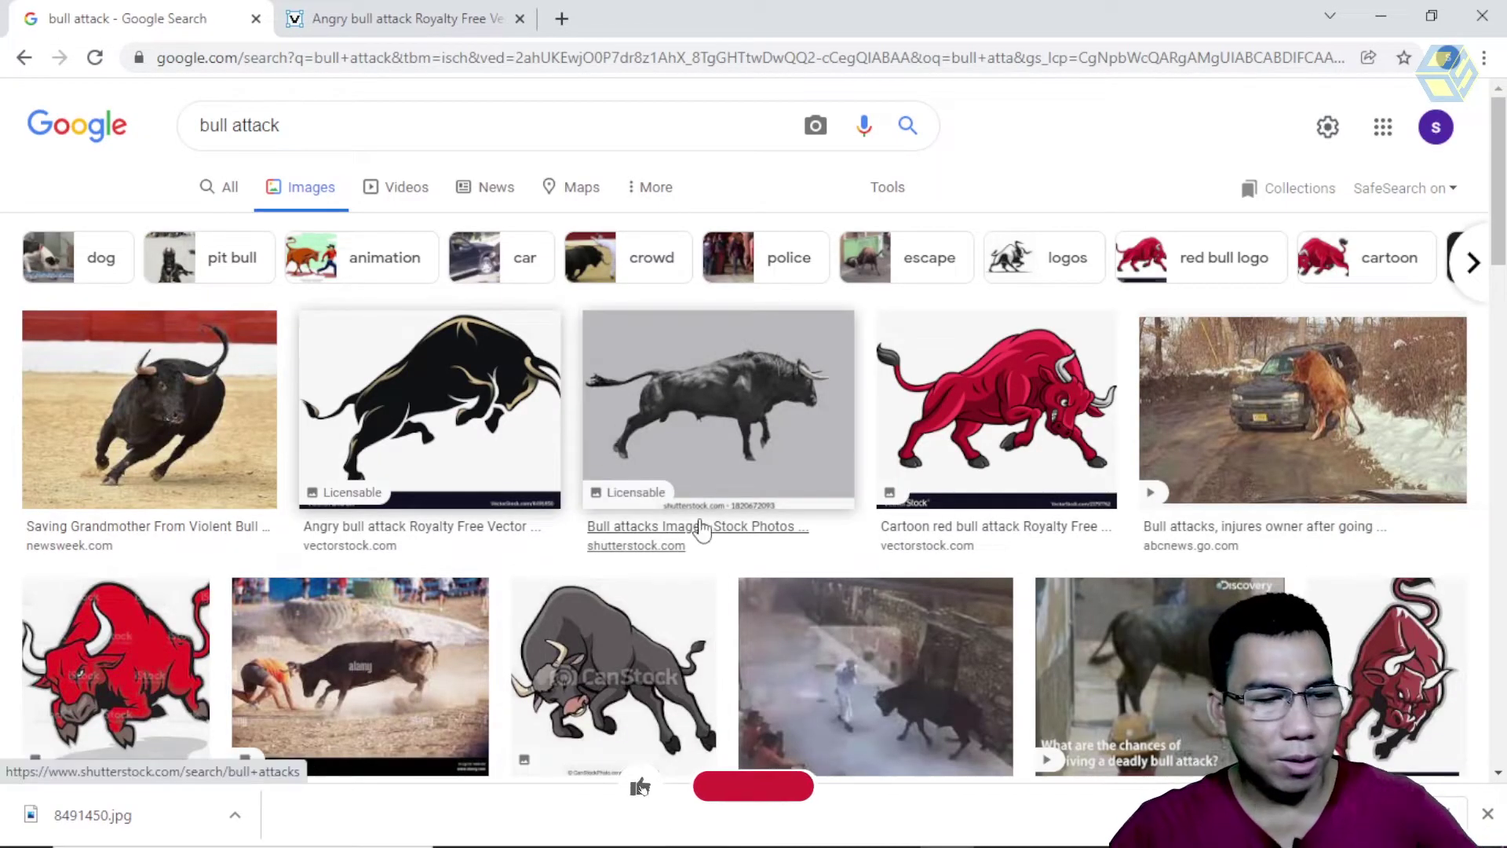
key("alt+Tab")
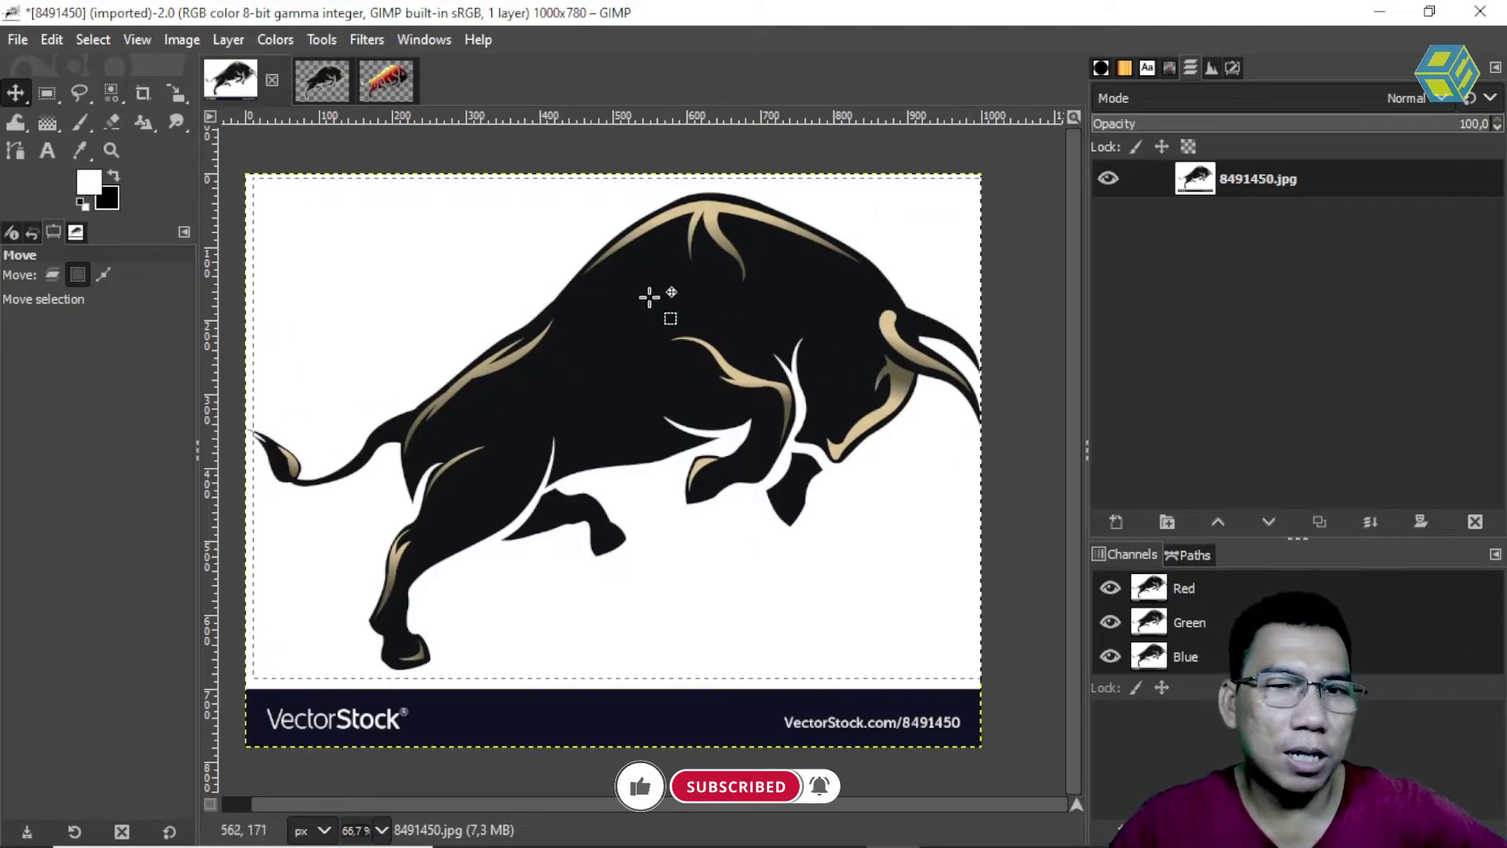
left_click(324, 78)
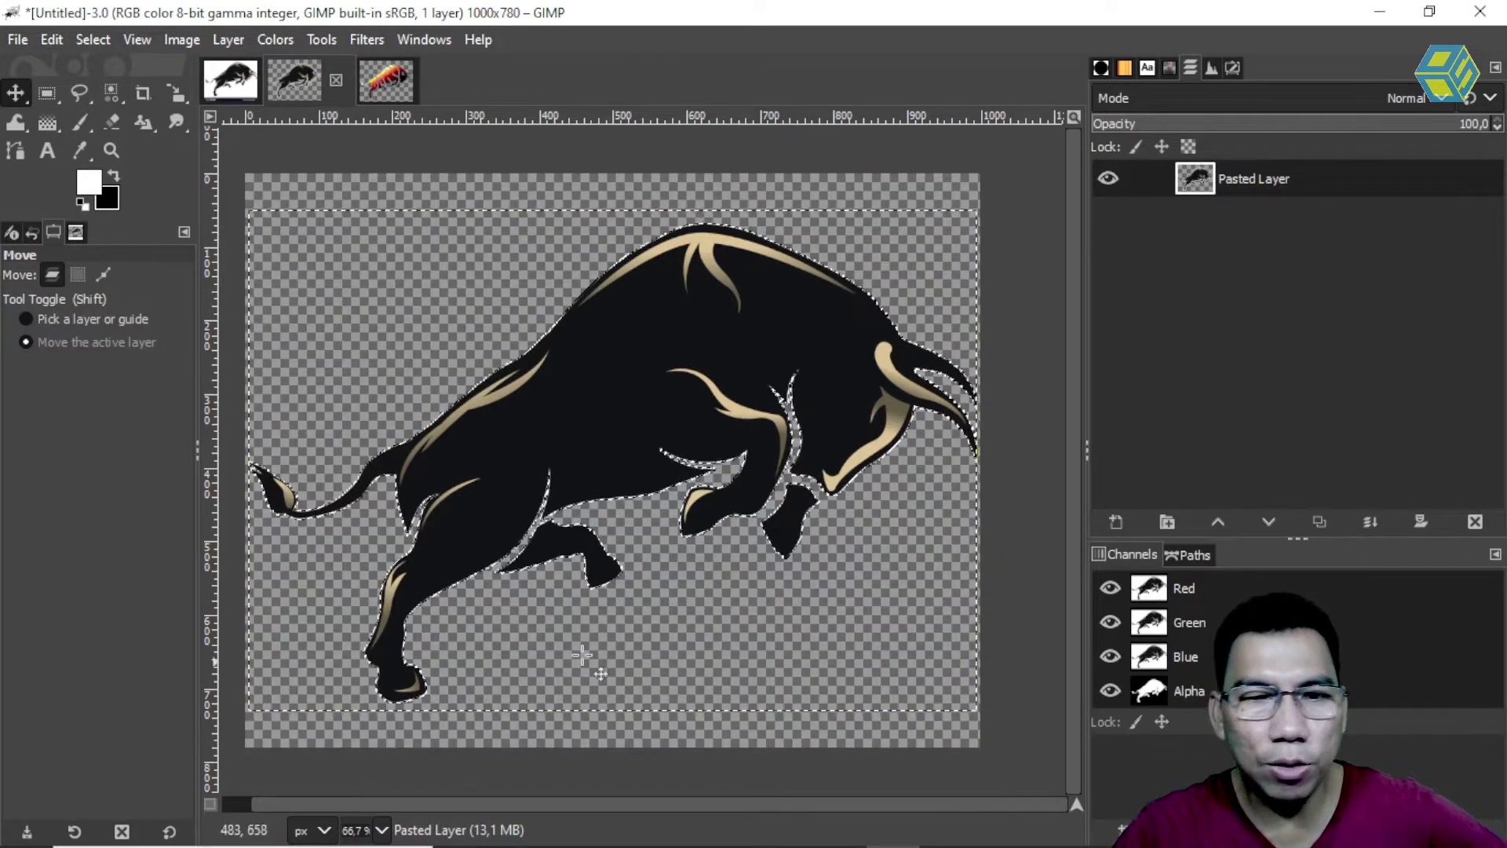
left_click(230, 78)
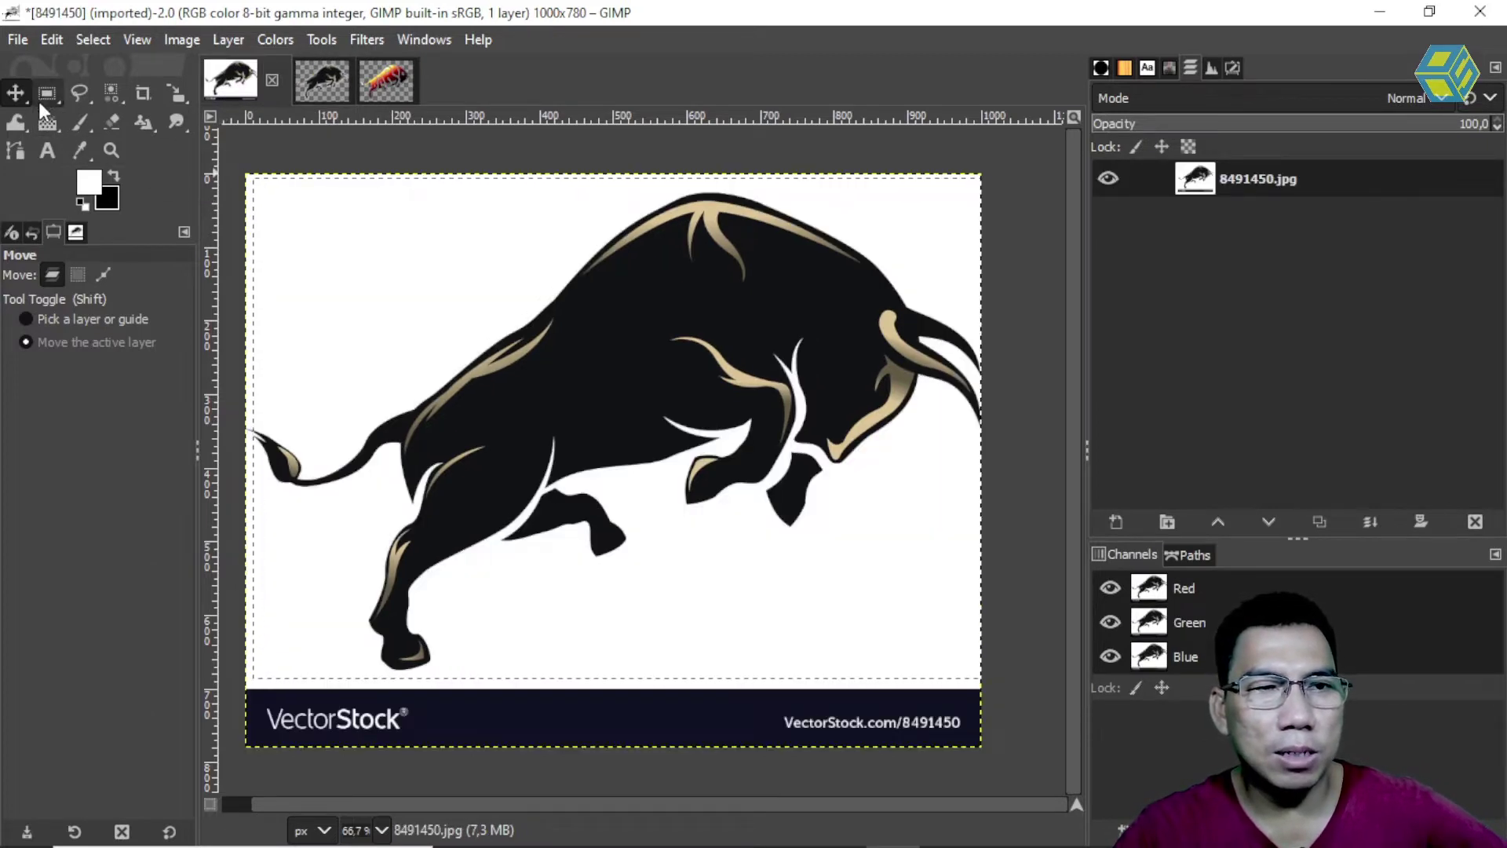
Select the bull above the VectorStock banner with a rectangle of about 996 × 684 px and copy it
mouse_move(40, 96)
left_click(144, 101)
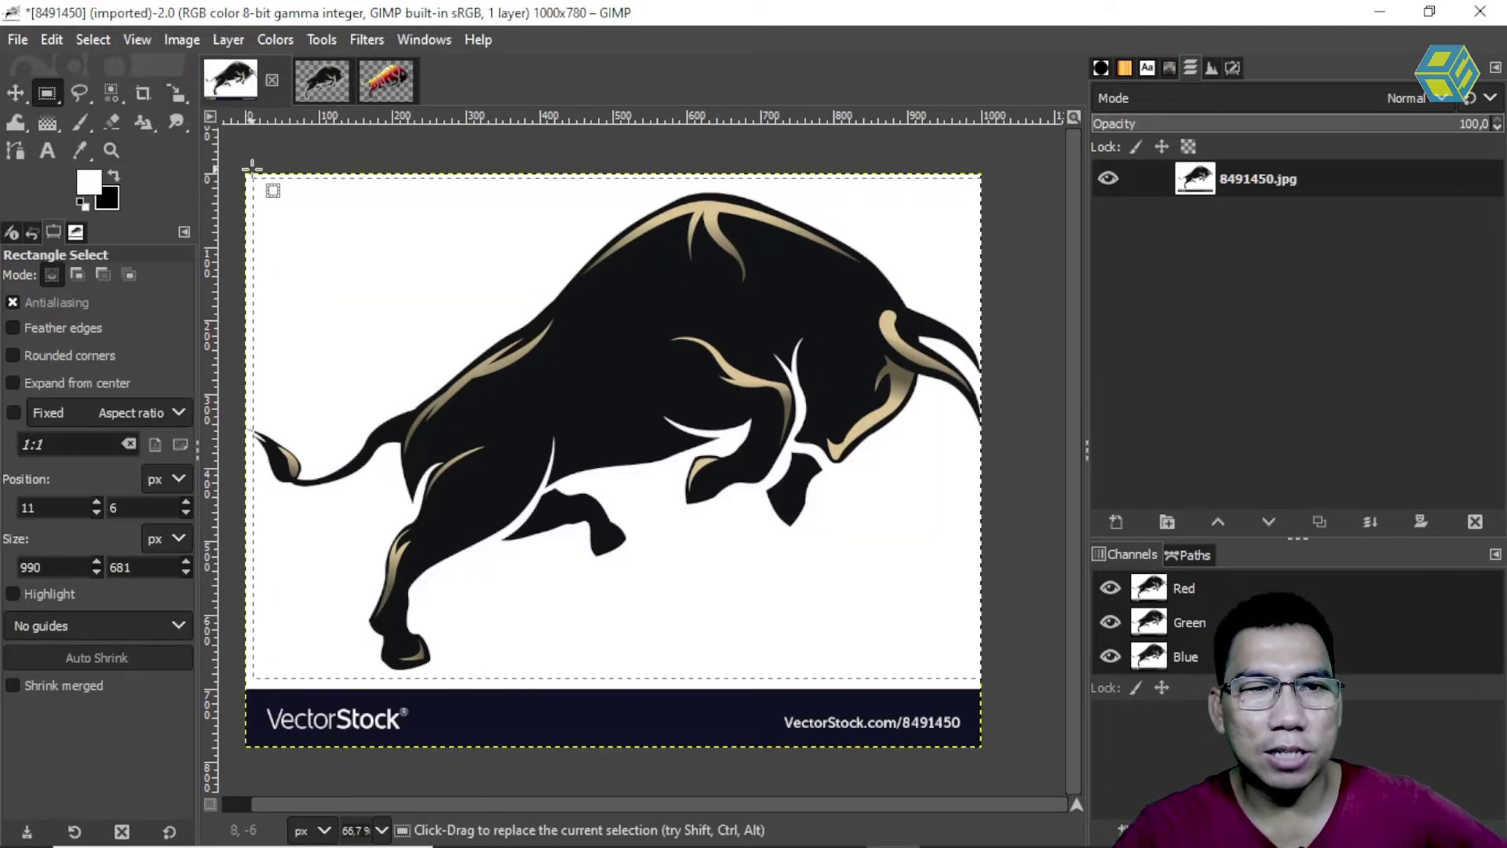
left_click_drag(249, 165, 540, 283)
left_click(620, 222)
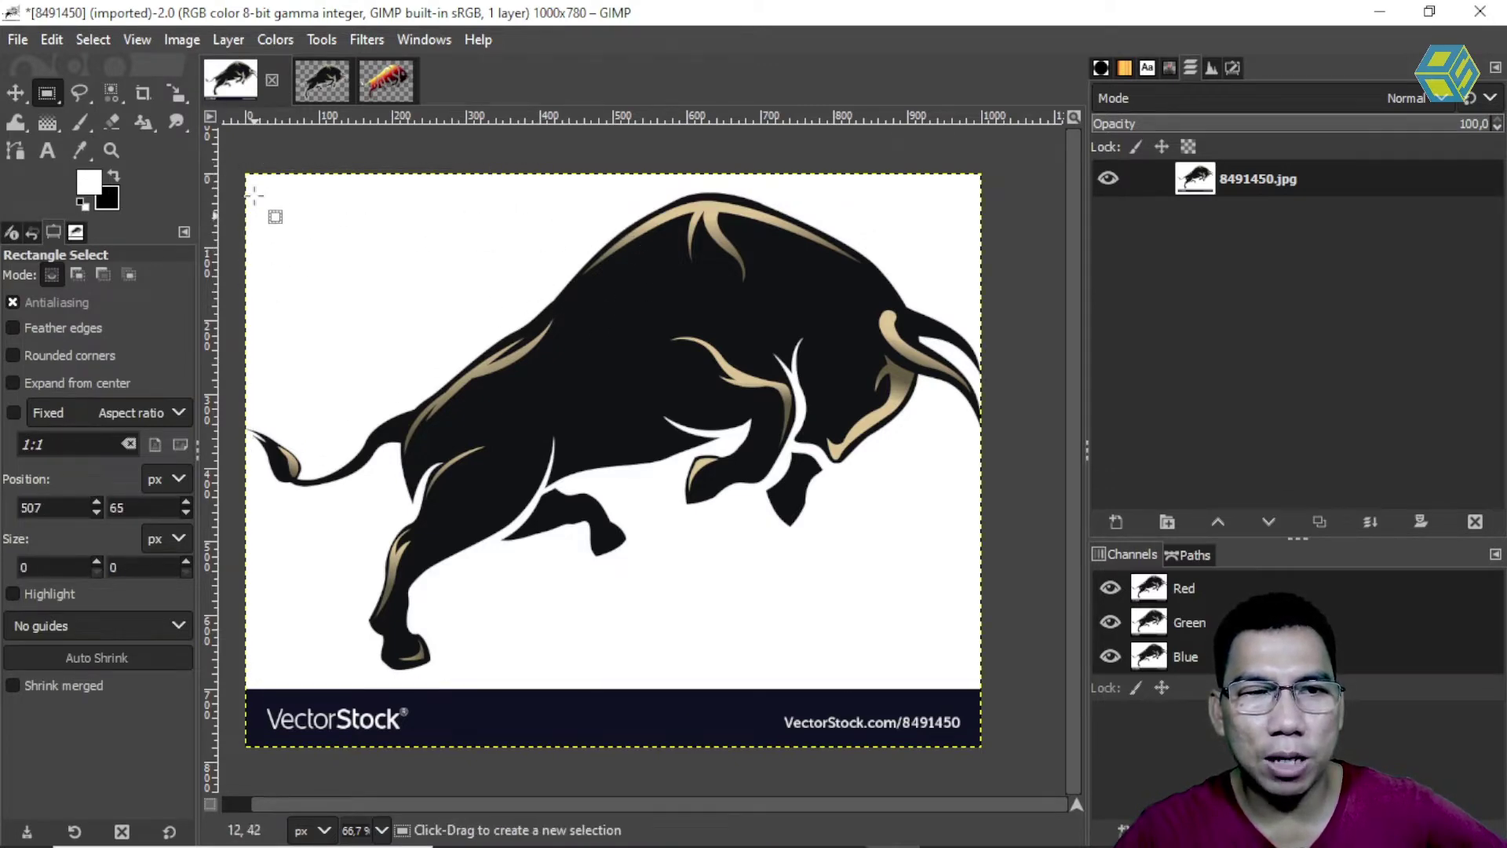
left_click_drag(250, 180, 983, 681)
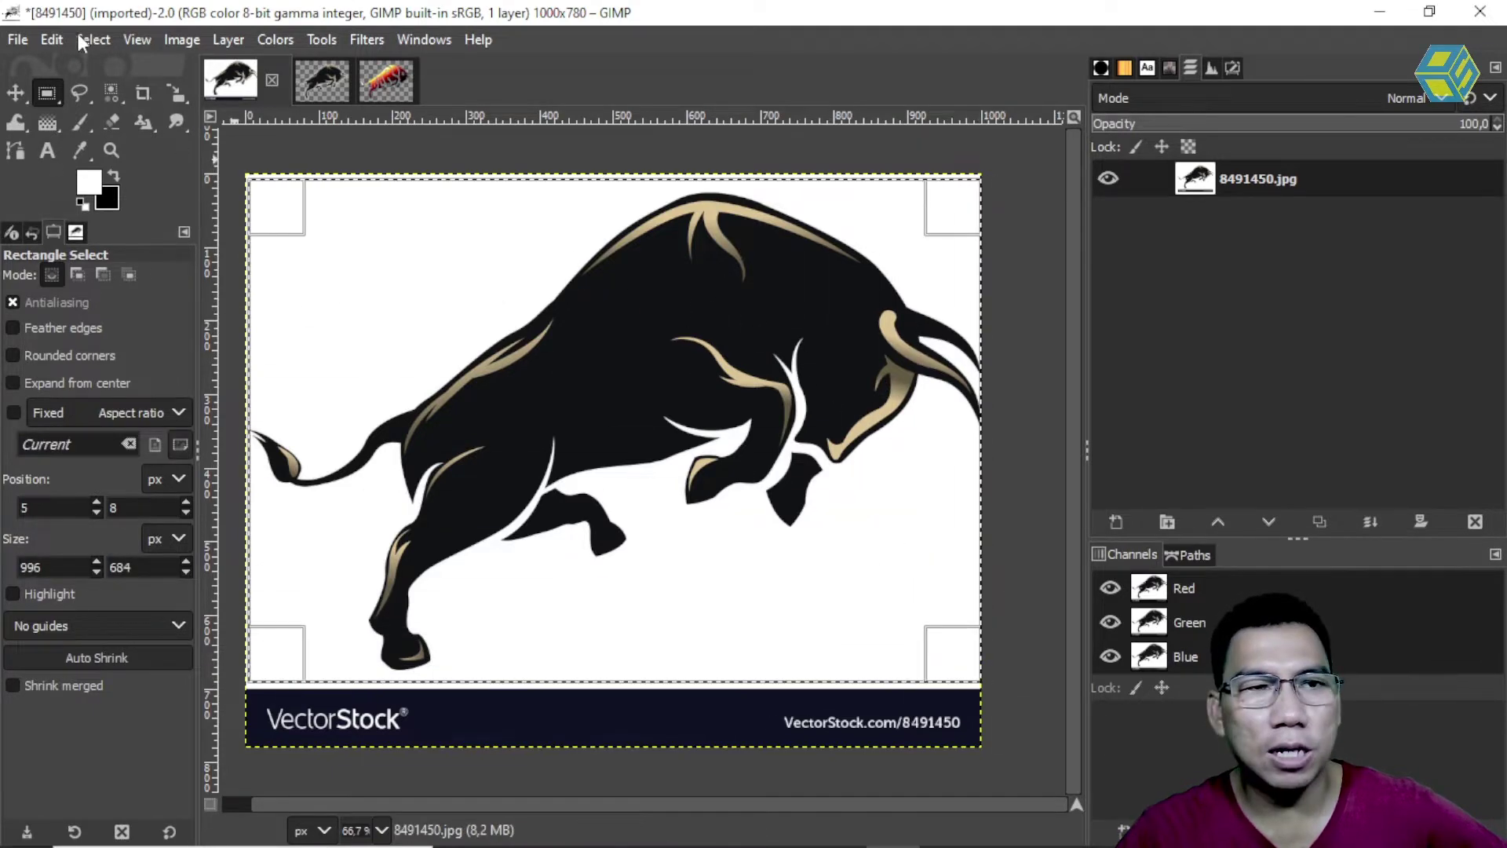
left_click(51, 39)
left_click(100, 191)
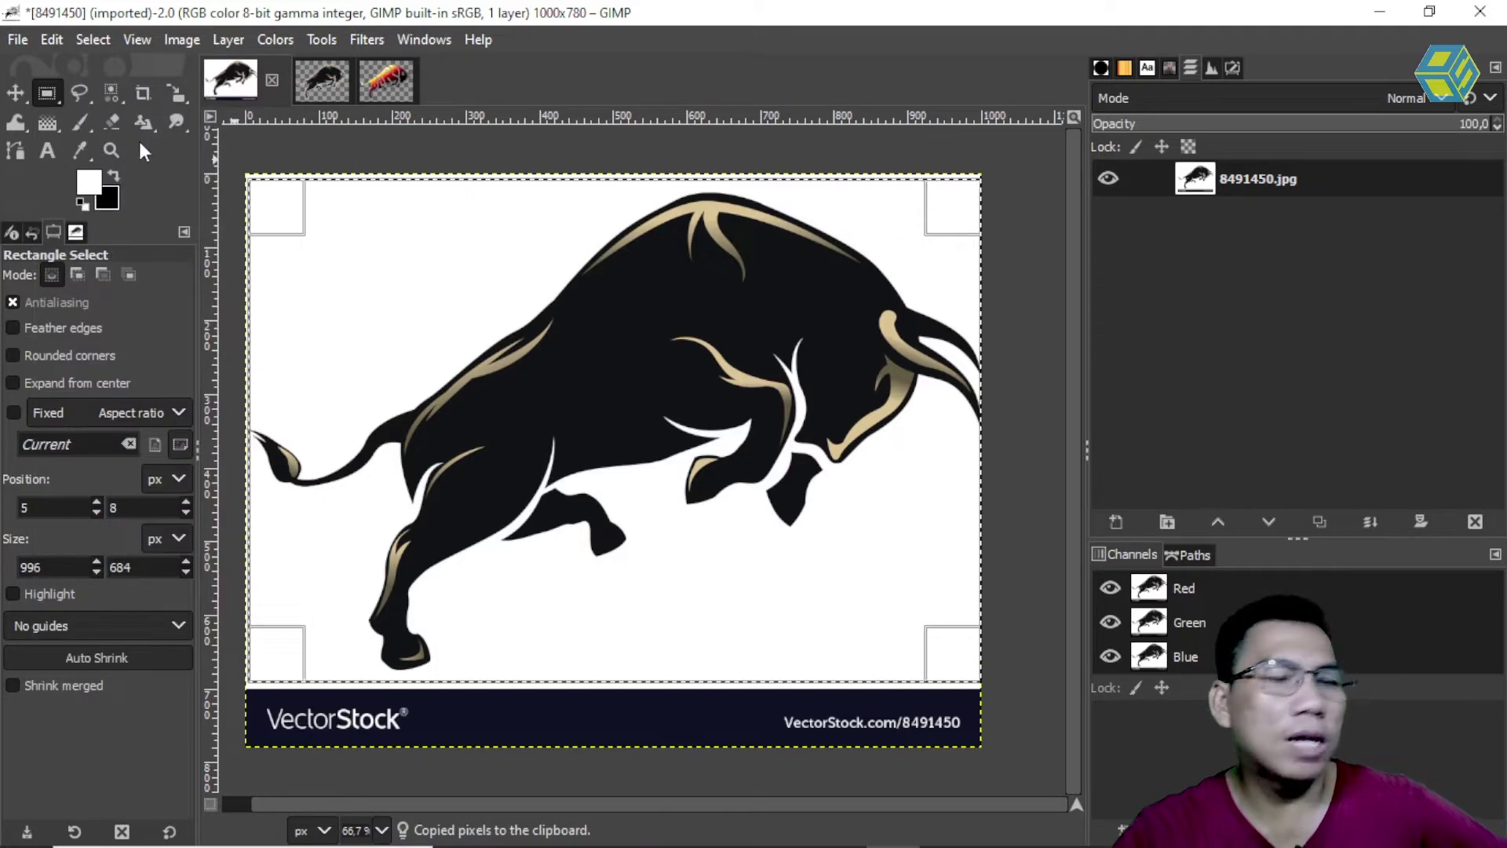
Create a new 1000 × 780 px image and paste the copied bull into it as a new layer
left_click(13, 39)
left_click(35, 67)
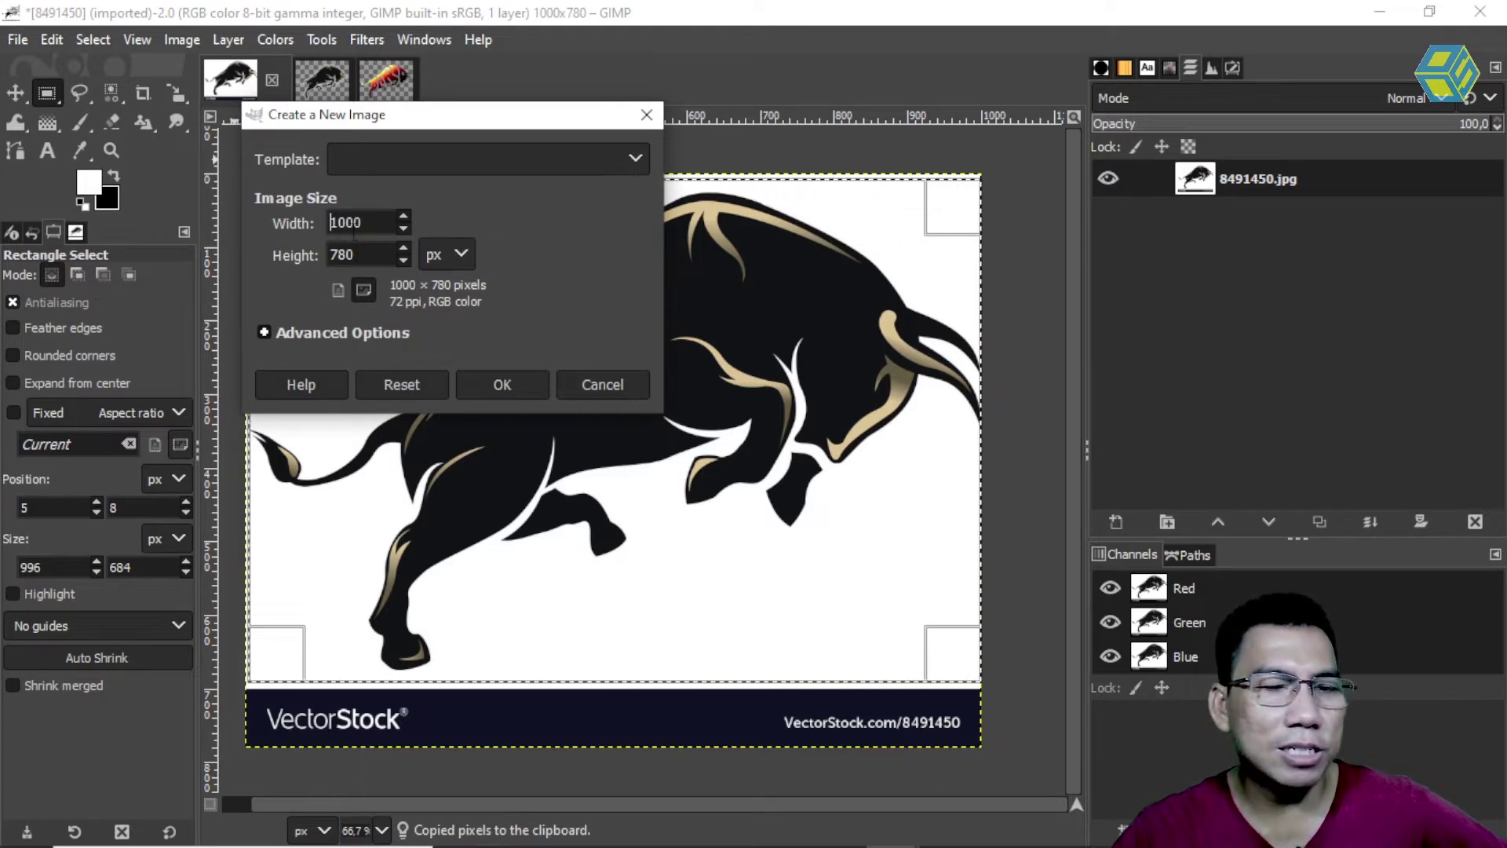
left_click(502, 384)
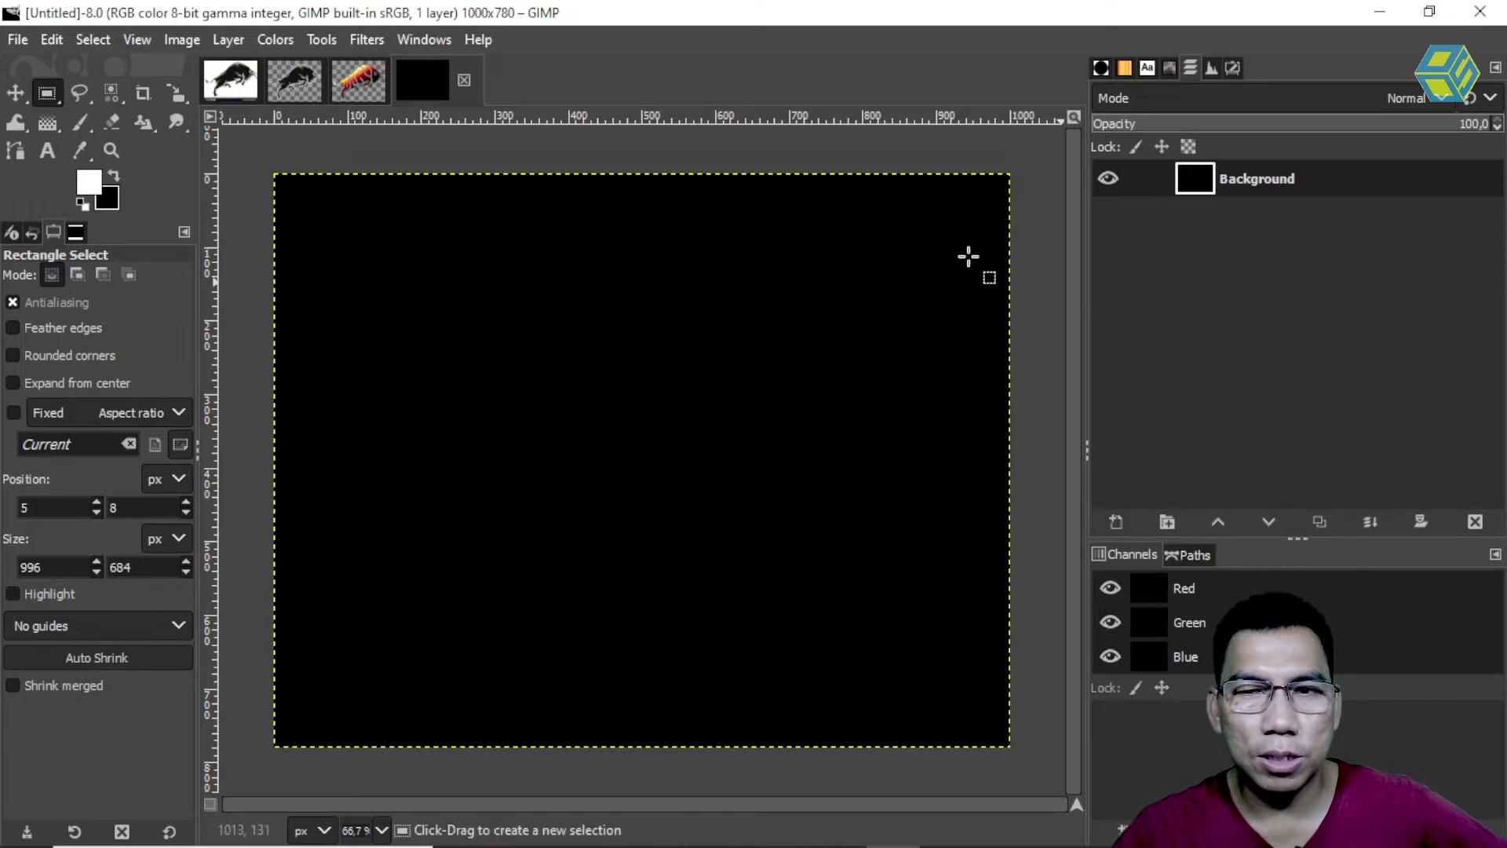
left_click(52, 39)
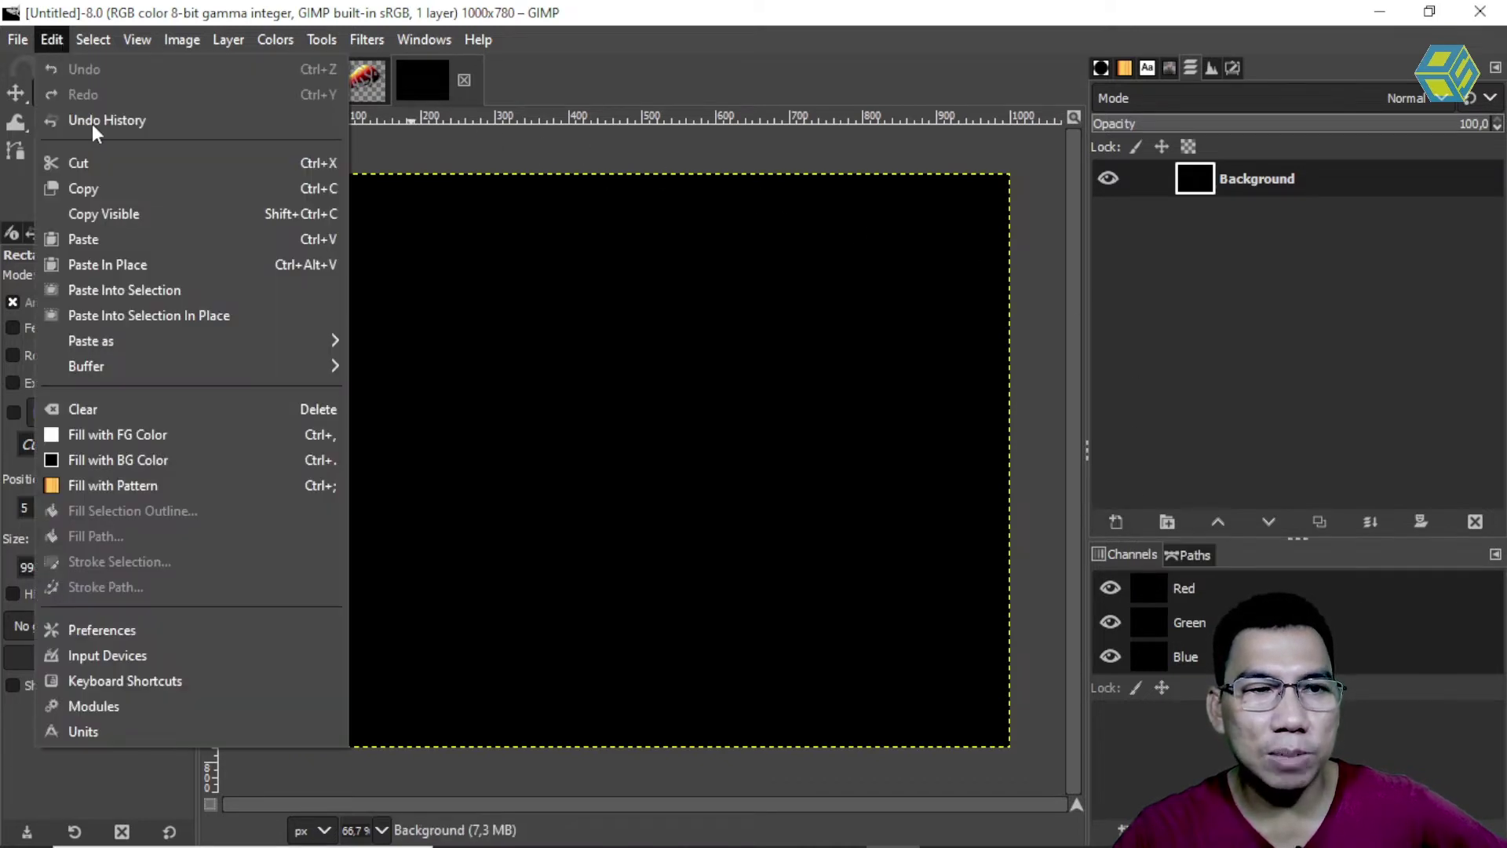
left_click(120, 235)
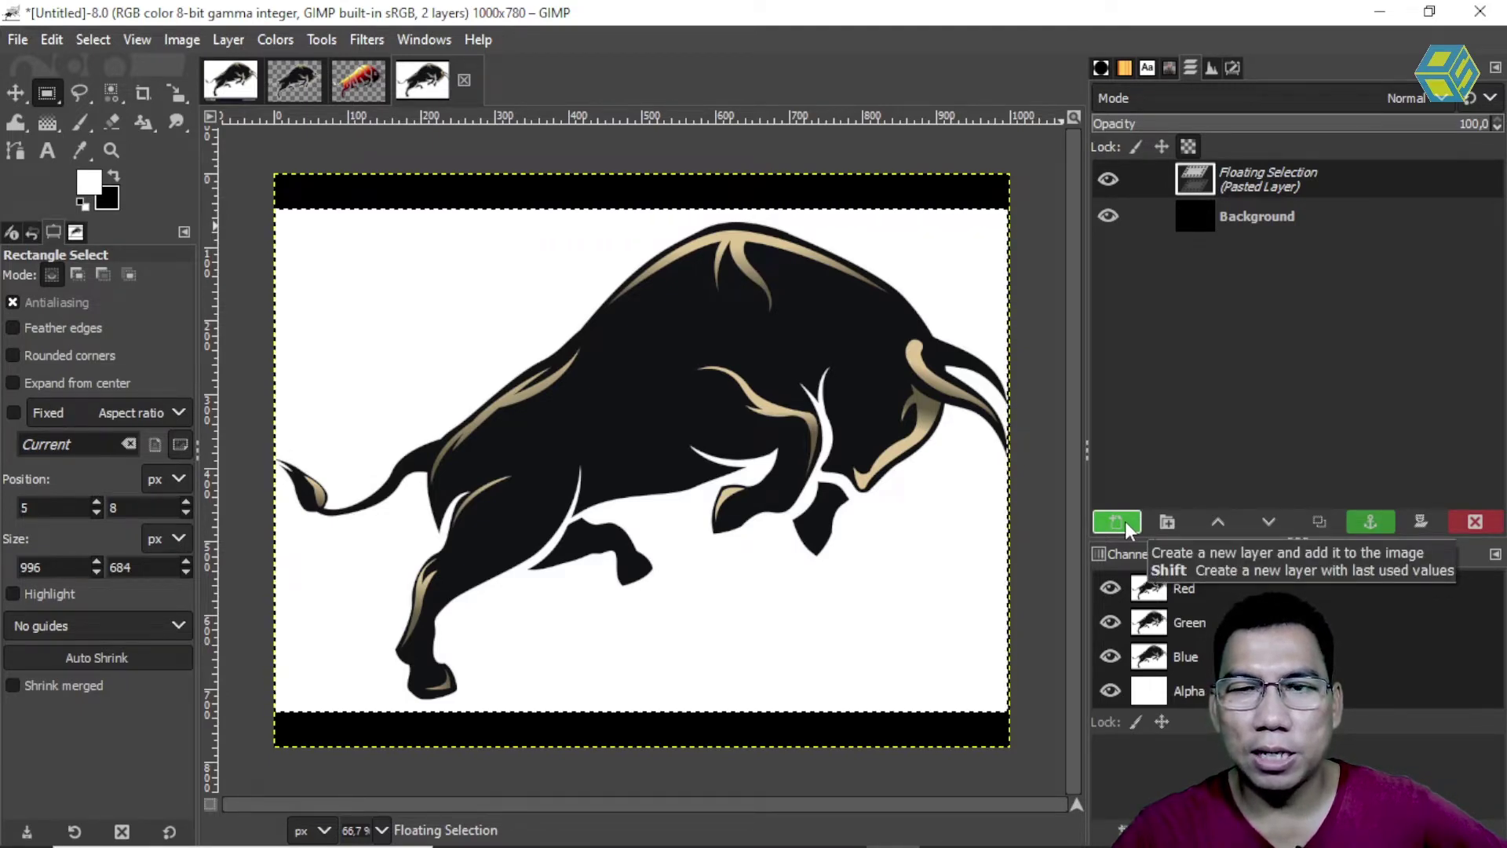
left_click(1127, 522)
Hide the Background layer and make the pasted bull layer active
left_click(1246, 217)
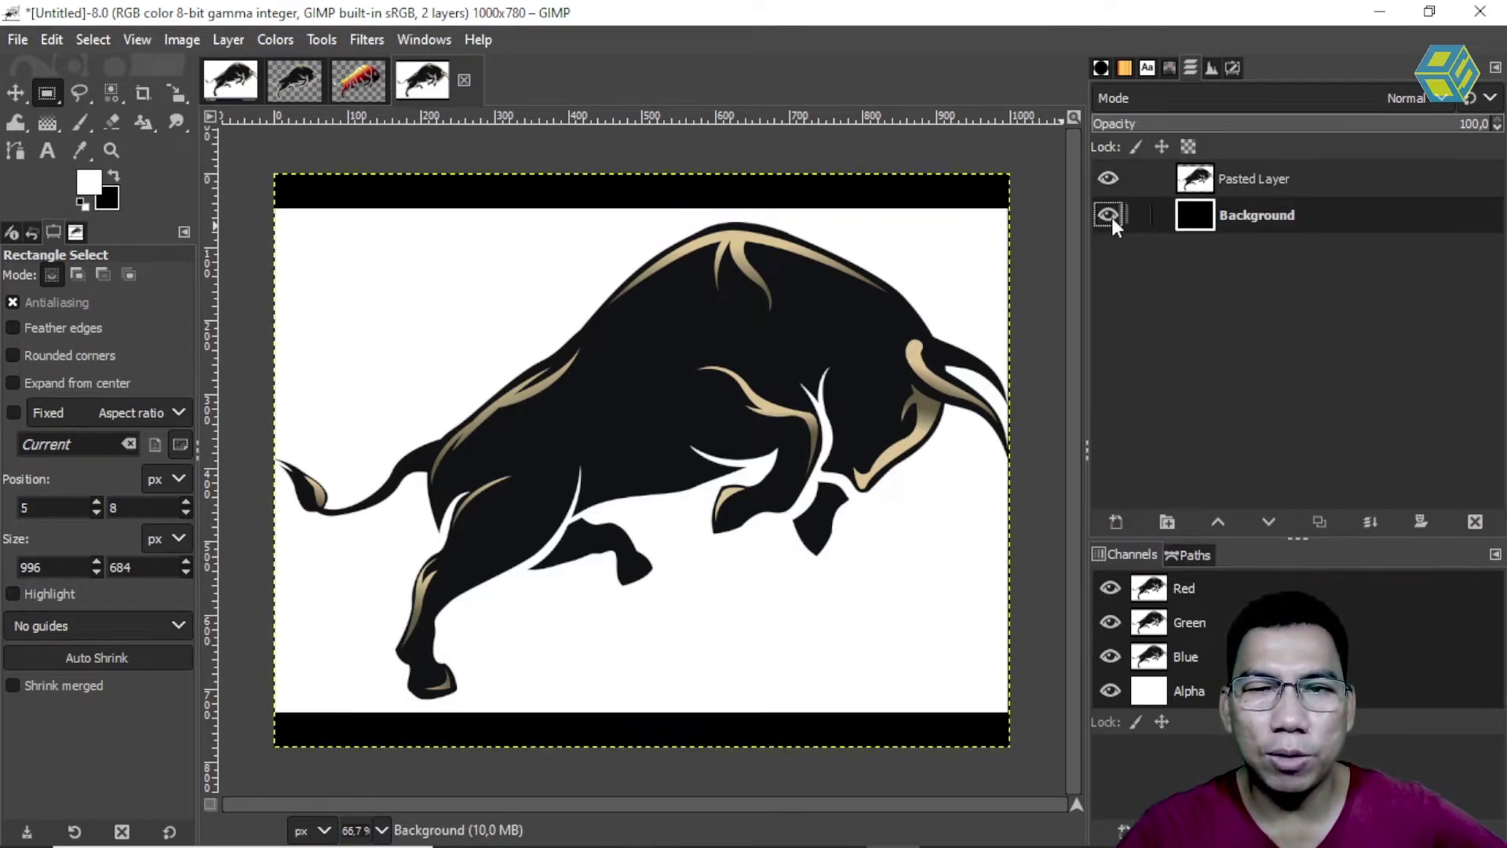
left_click(1109, 217)
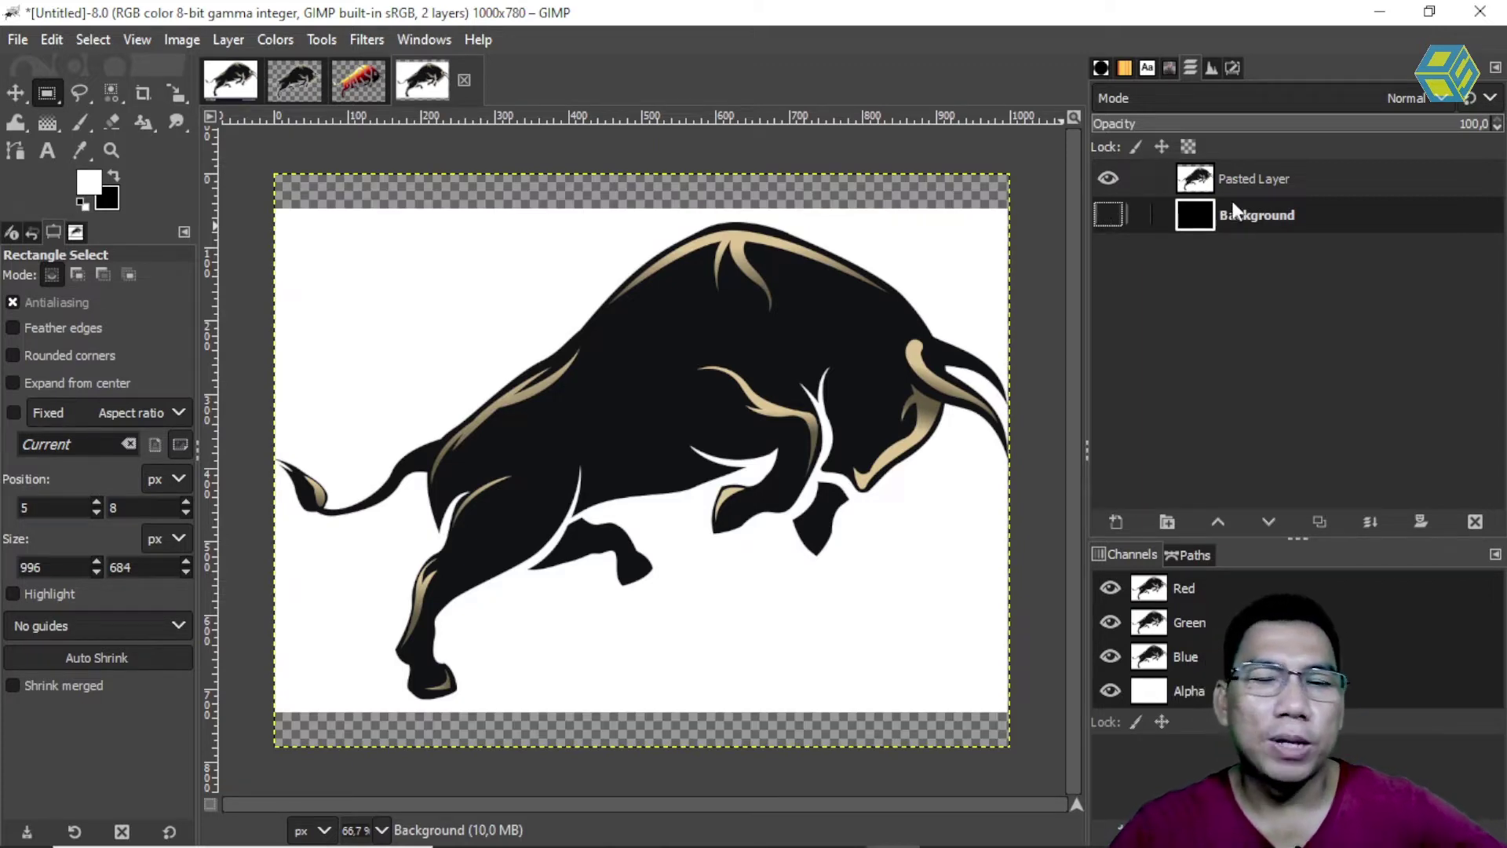
left_click(1265, 177)
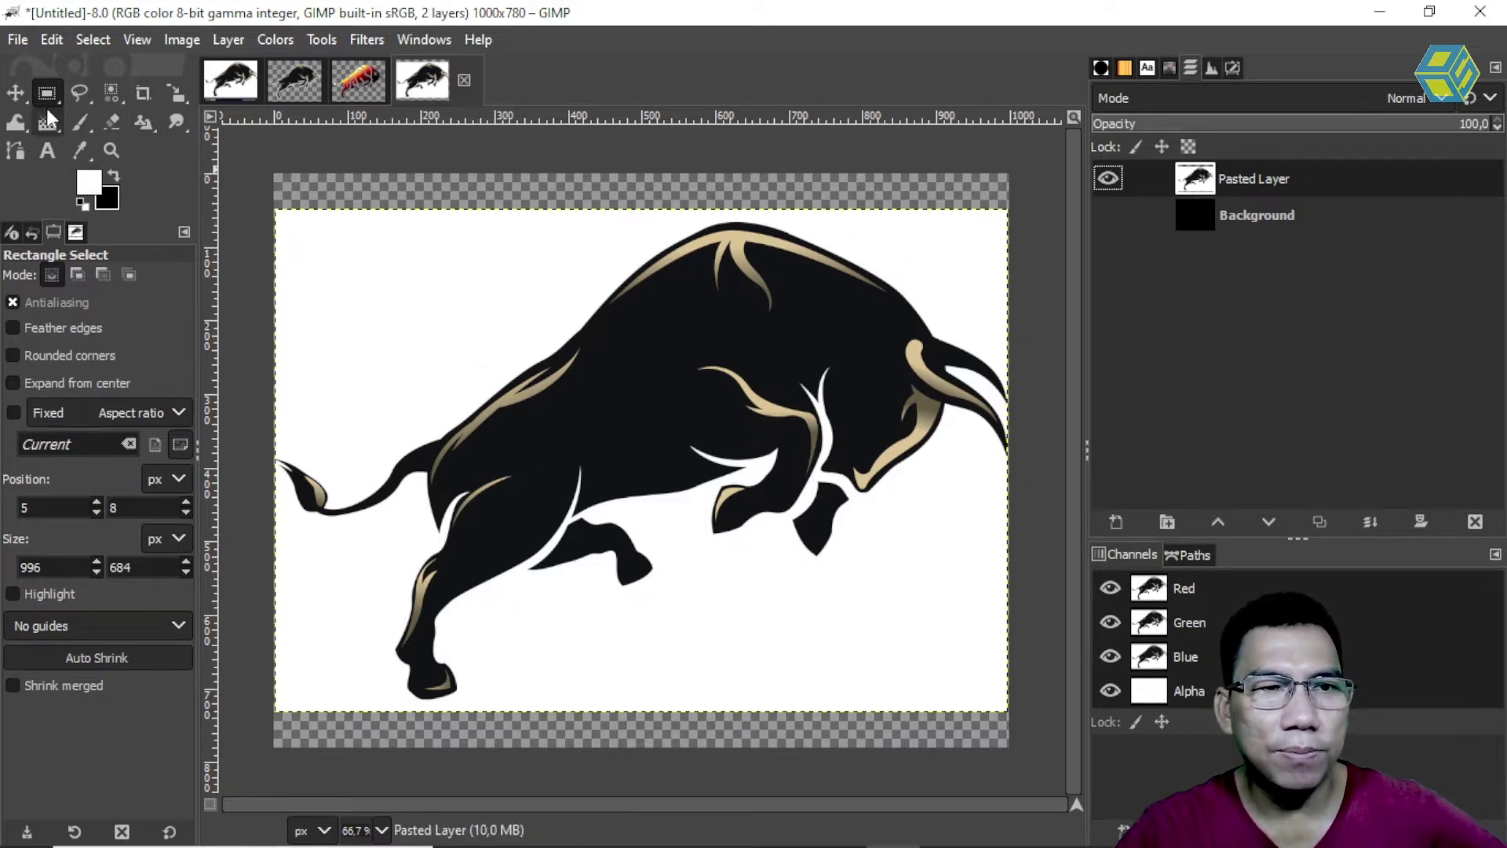
Remove the white surroundings of the bull by selecting them by color and deleting them, and clear the selection
right_click(110, 91)
left_click(205, 120)
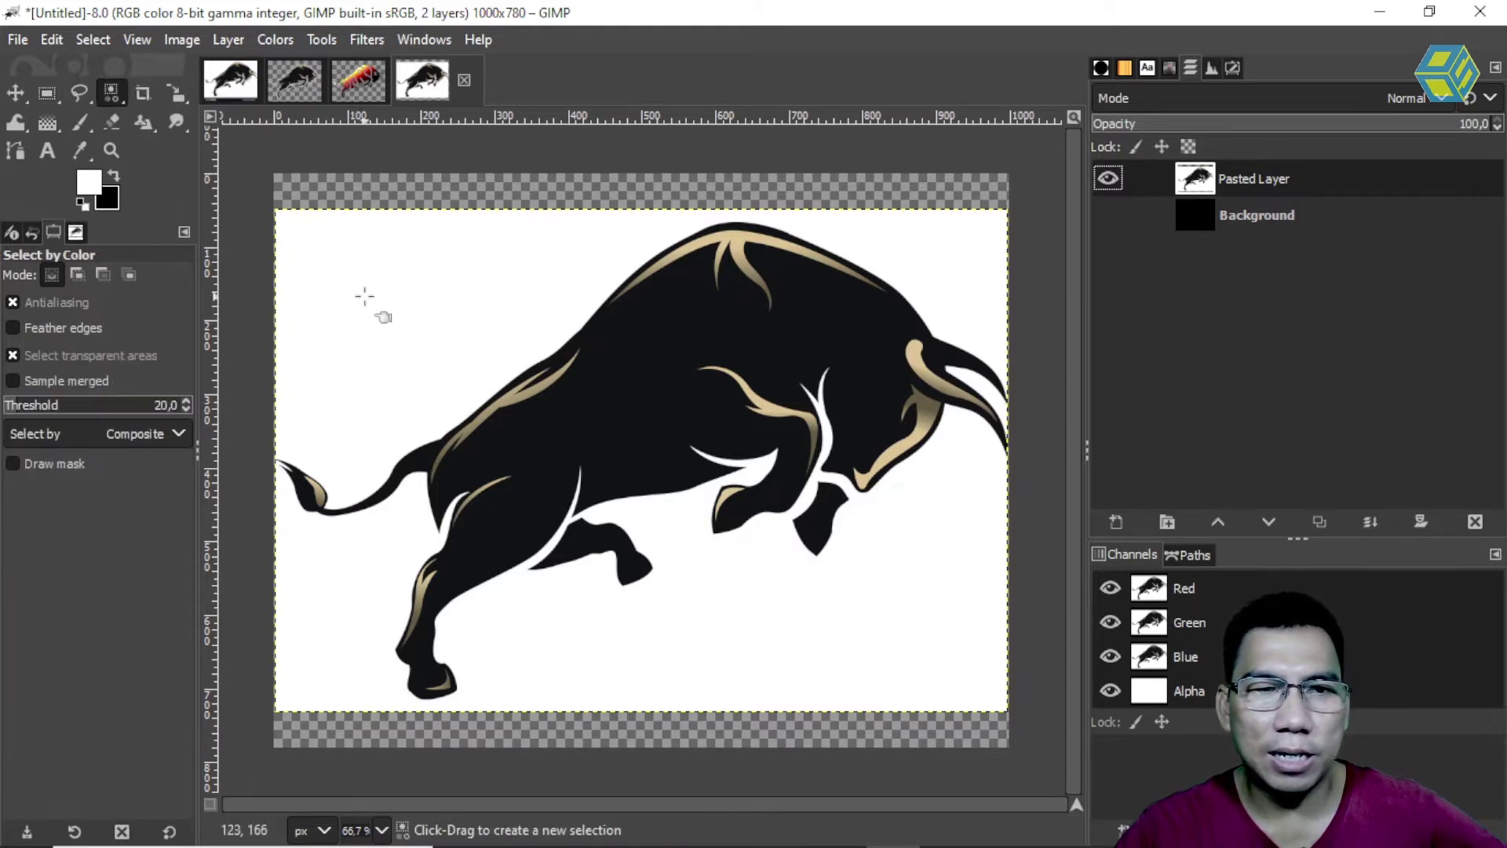
left_click(371, 294)
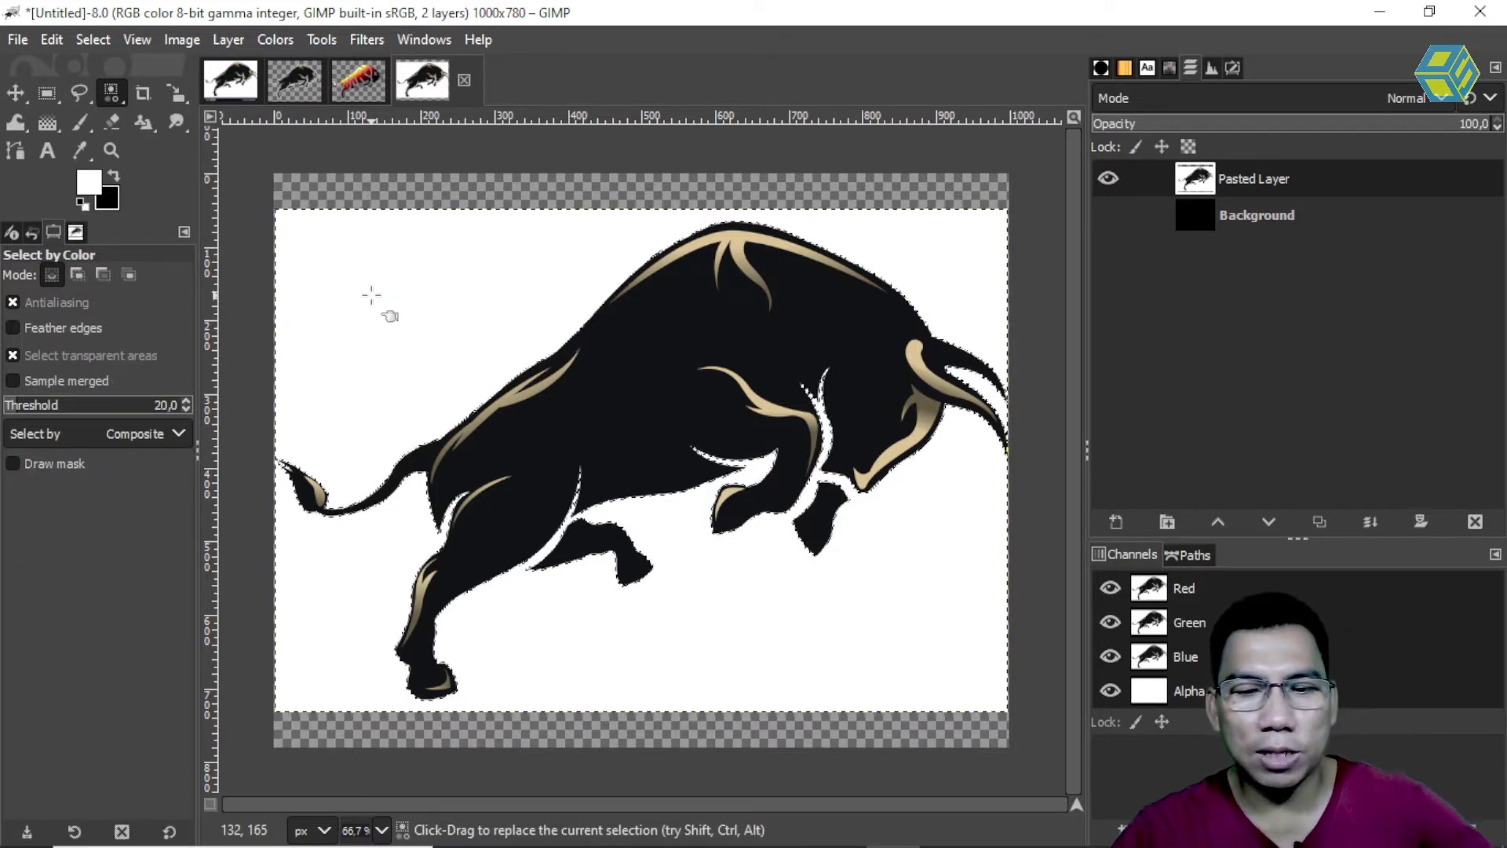
key("Delete")
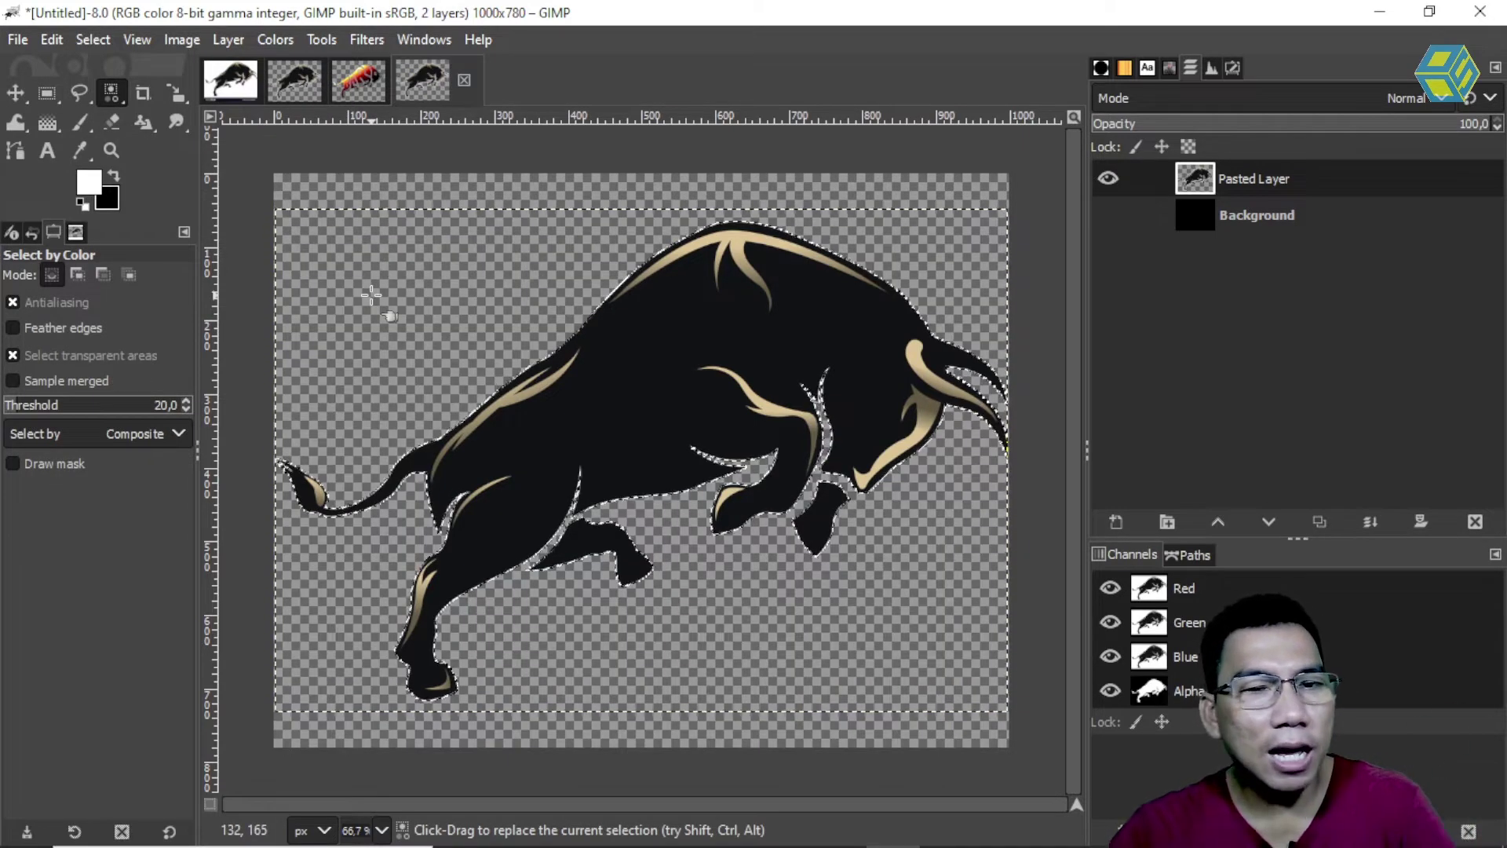
key("shift")
key("ctrl+shift+a")
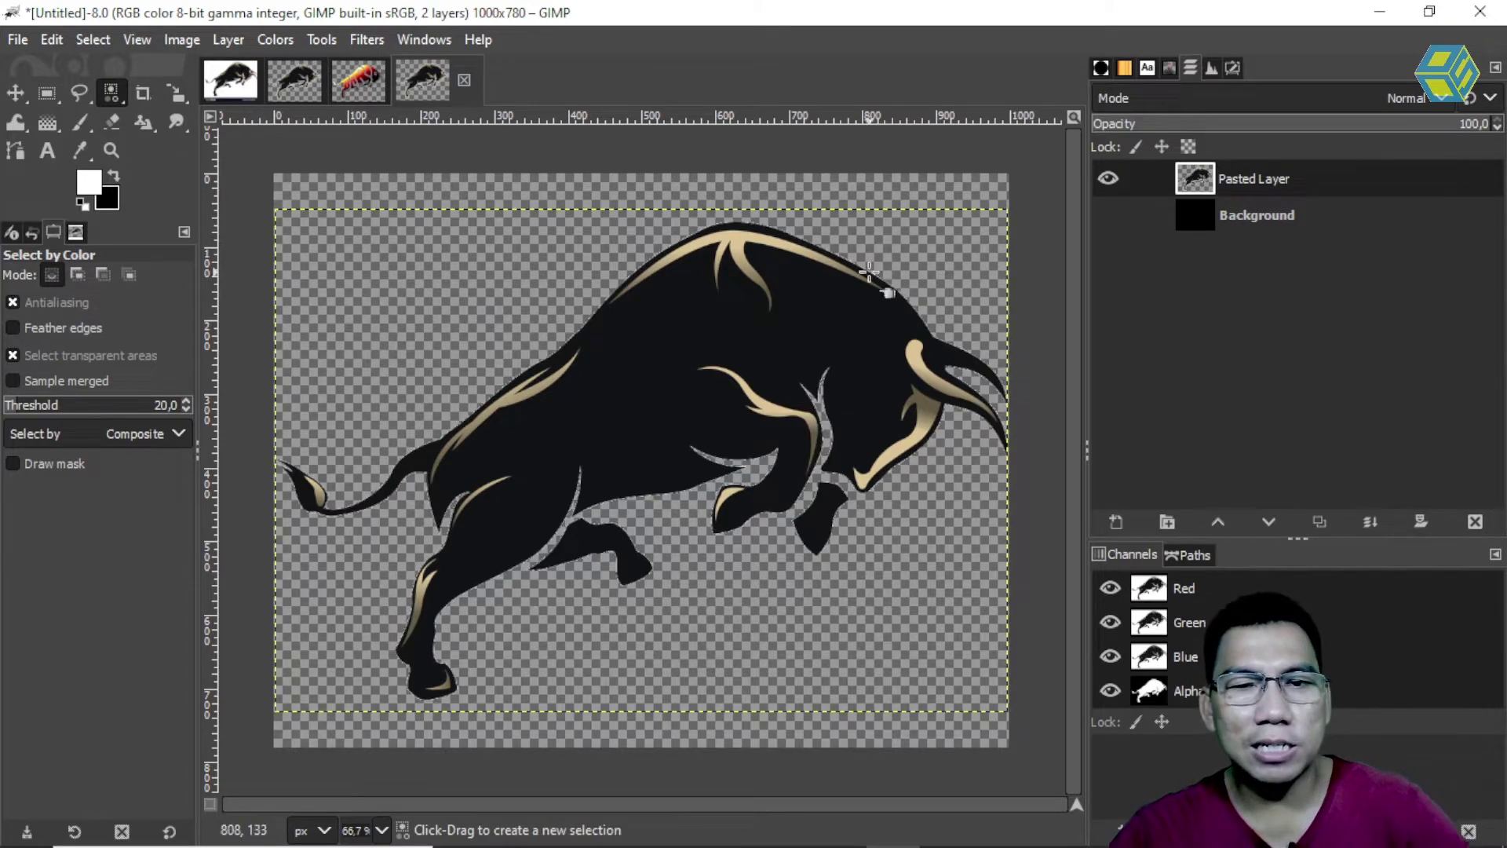
Compare the older bull cutout with logo art.xcf, toggling visibility of its list and bias #3 layers, and return to the new image
left_click(316, 83)
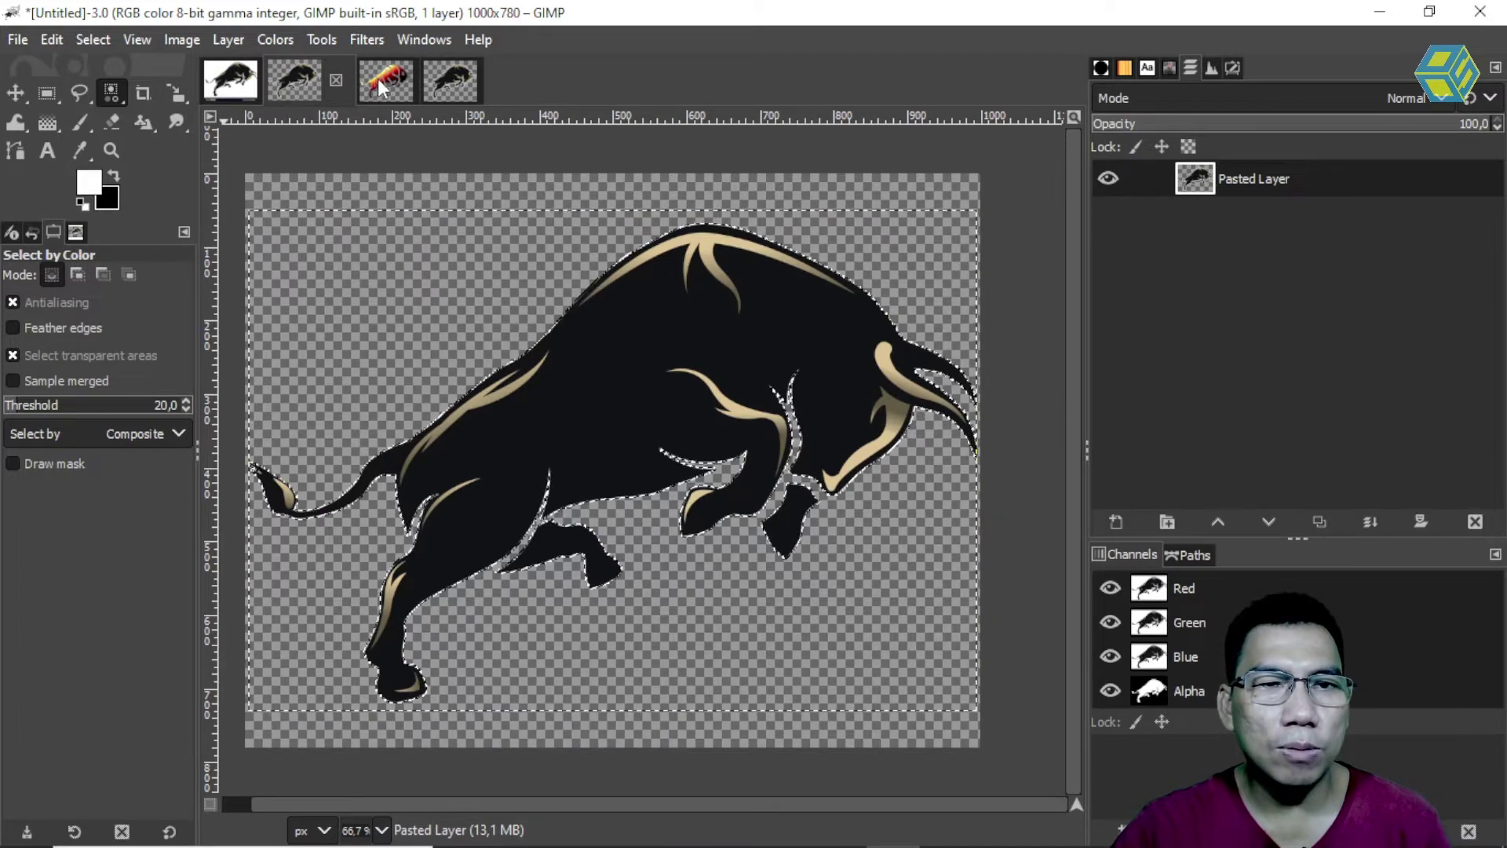
left_click(378, 78)
left_click(1103, 216)
left_click(1105, 226)
left_click(1105, 252)
left_click(1106, 250)
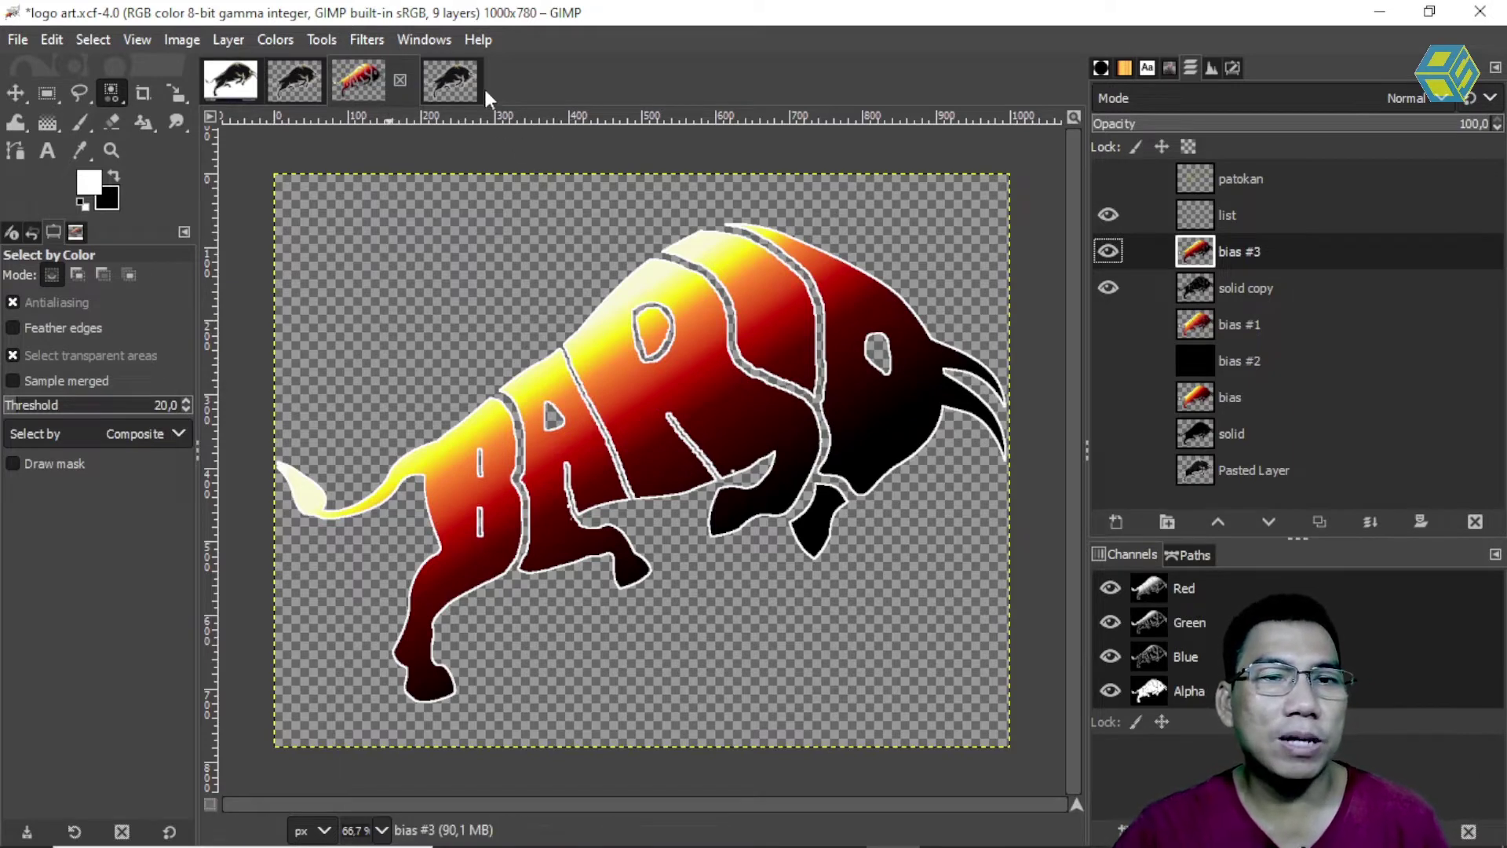
left_click(454, 82)
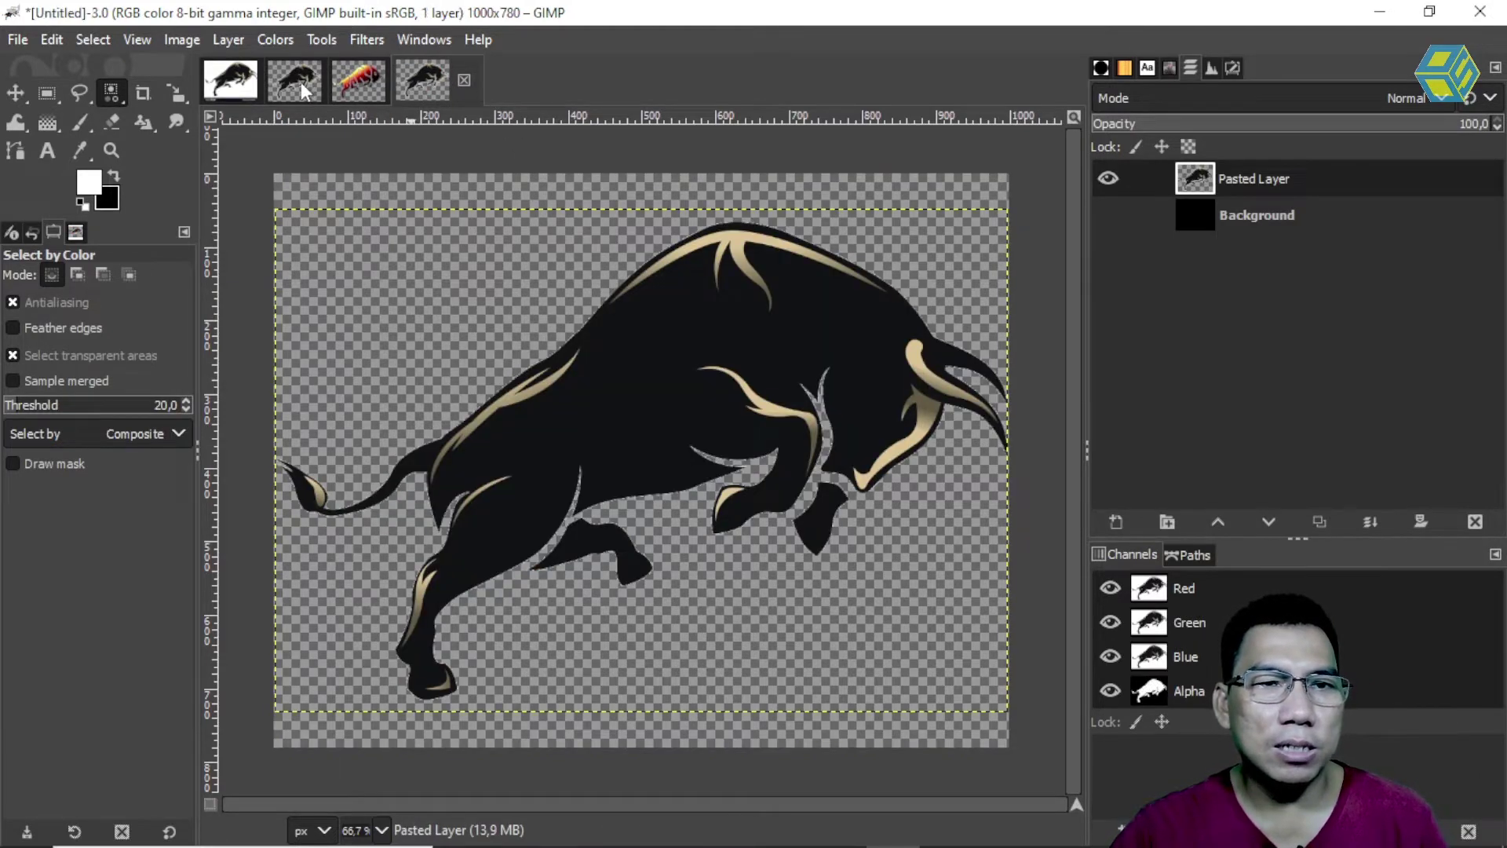
Close the older untitled bull cutout without saving and return to the new two-layer bull image
left_click(299, 82)
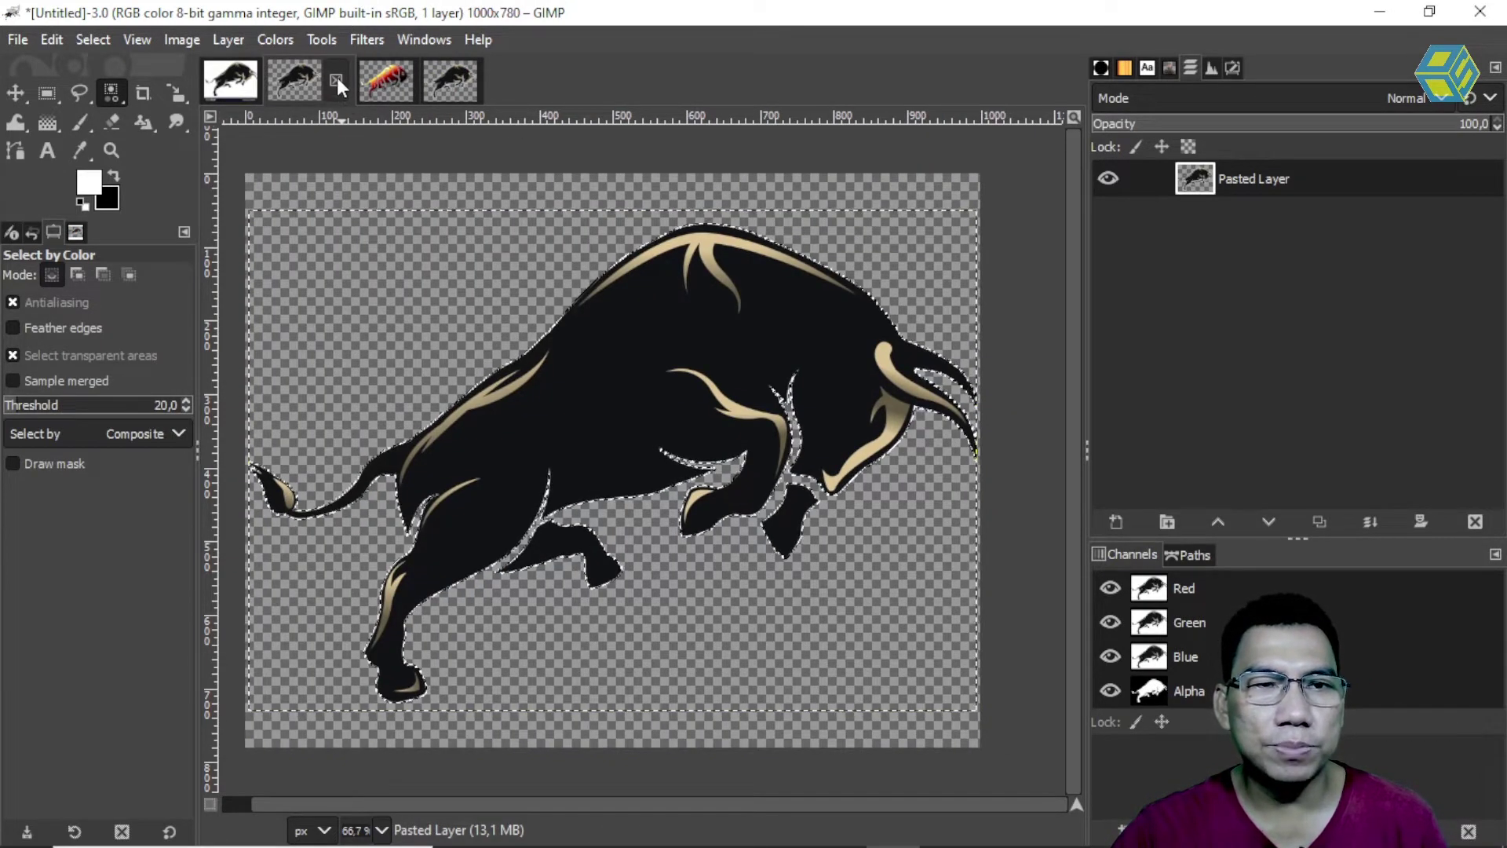
left_click(337, 80)
left_click(759, 553)
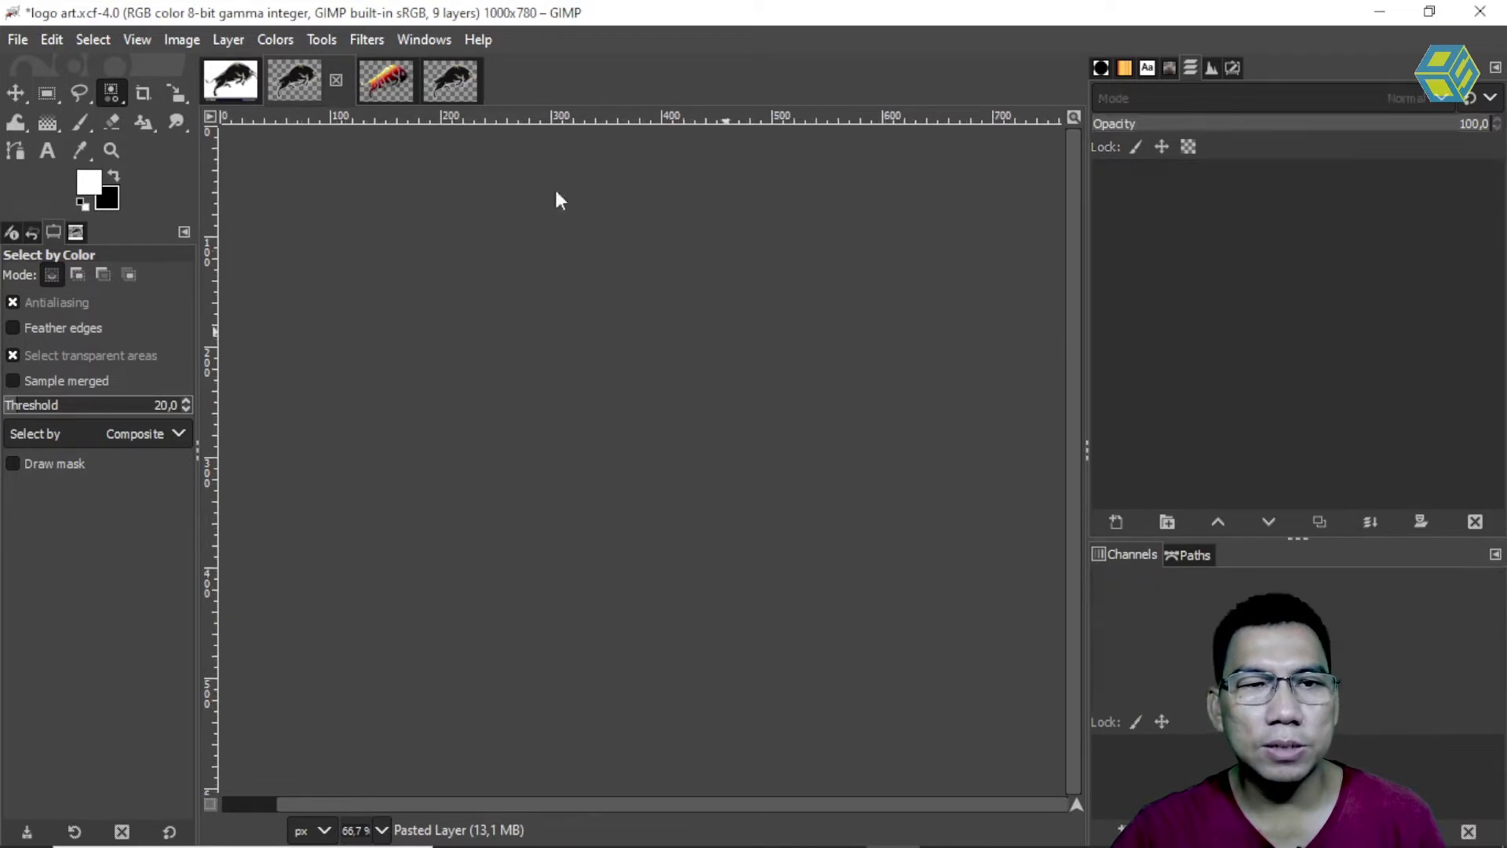
left_click(387, 77)
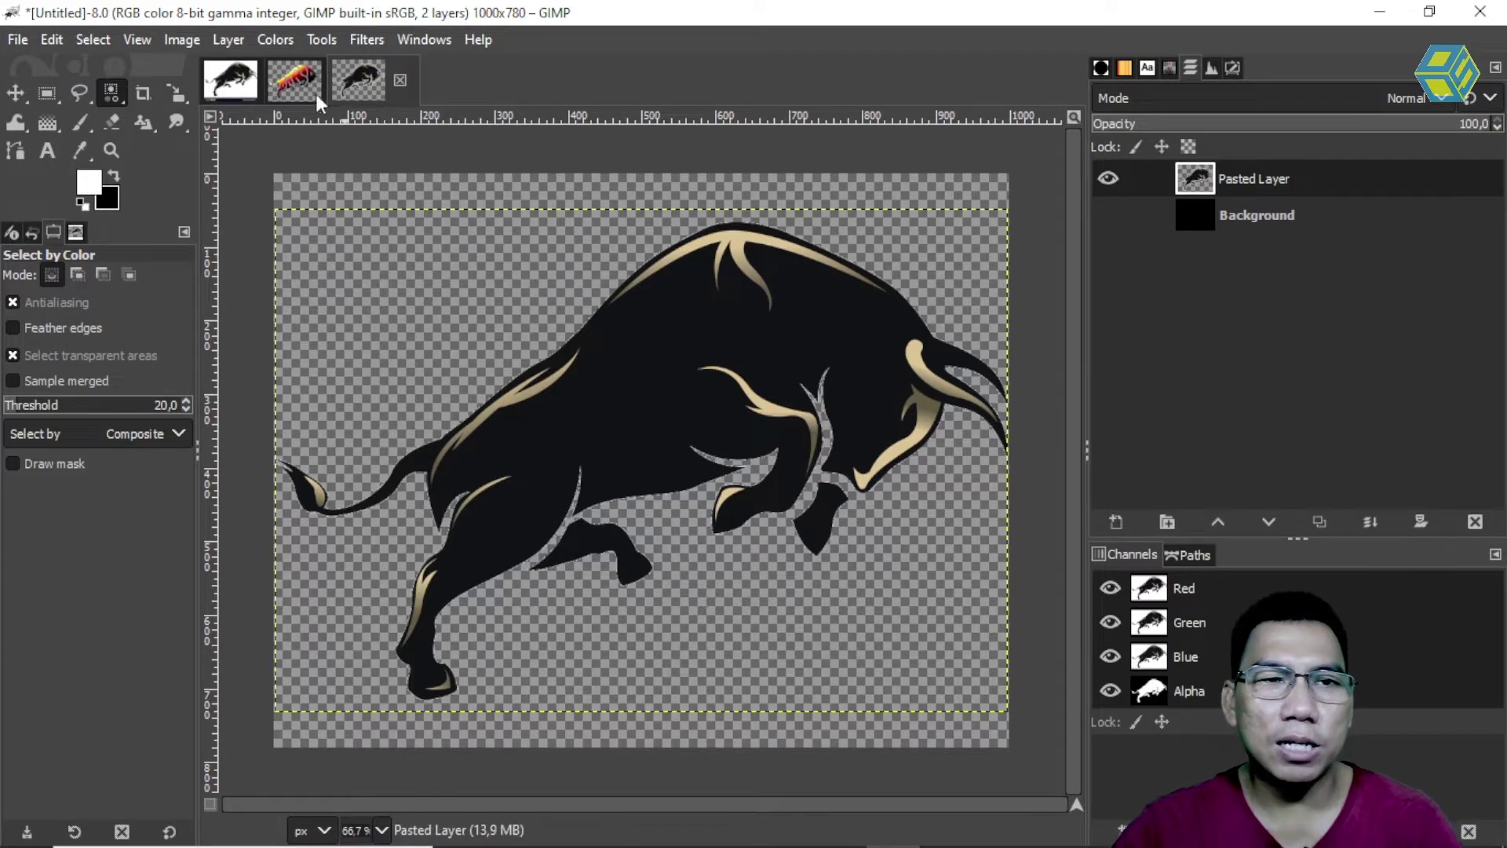
left_click(284, 82)
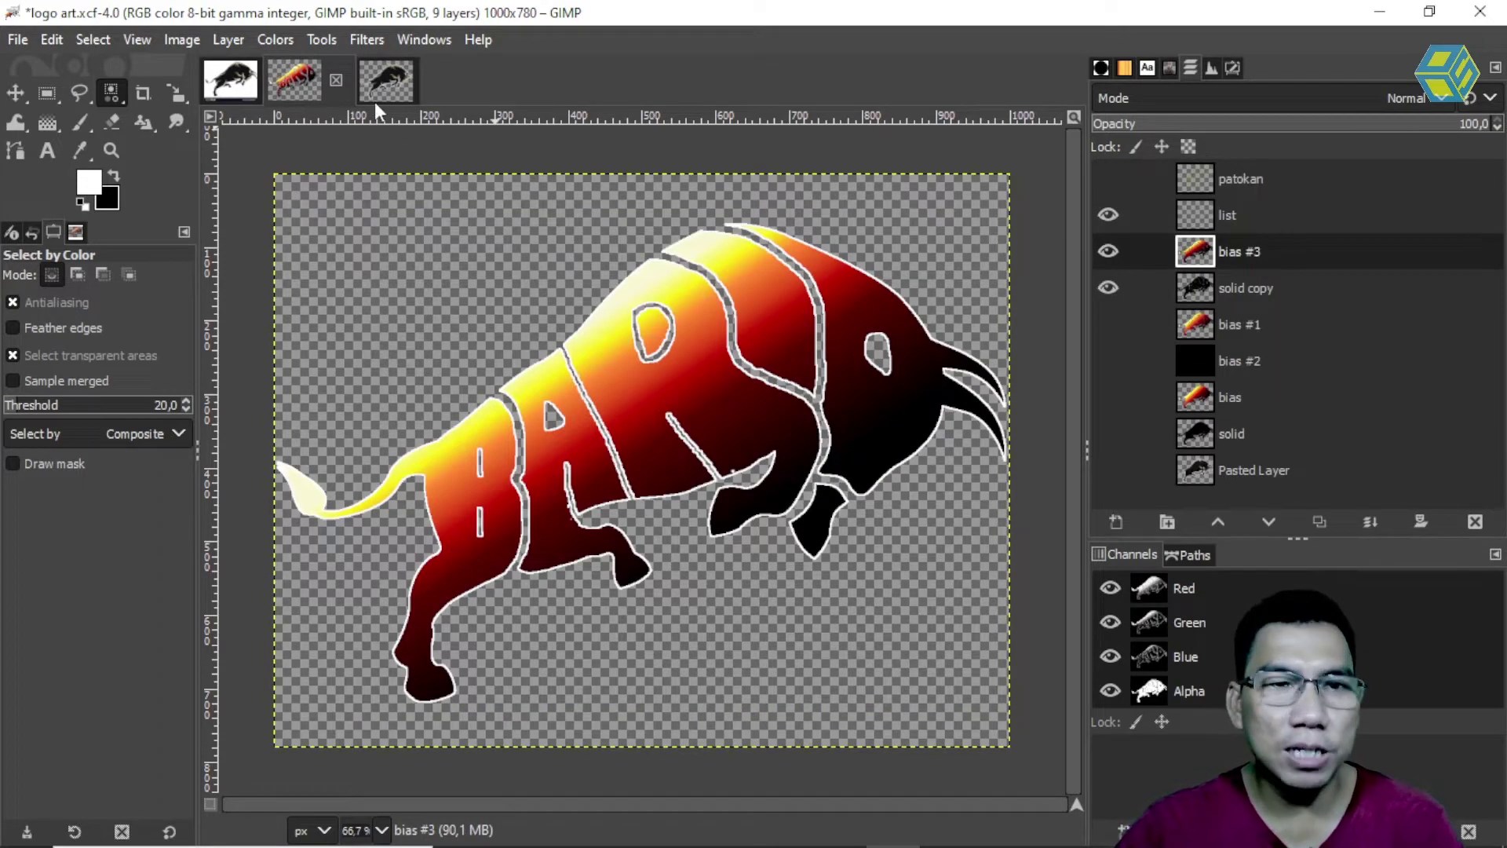
left_click(389, 79)
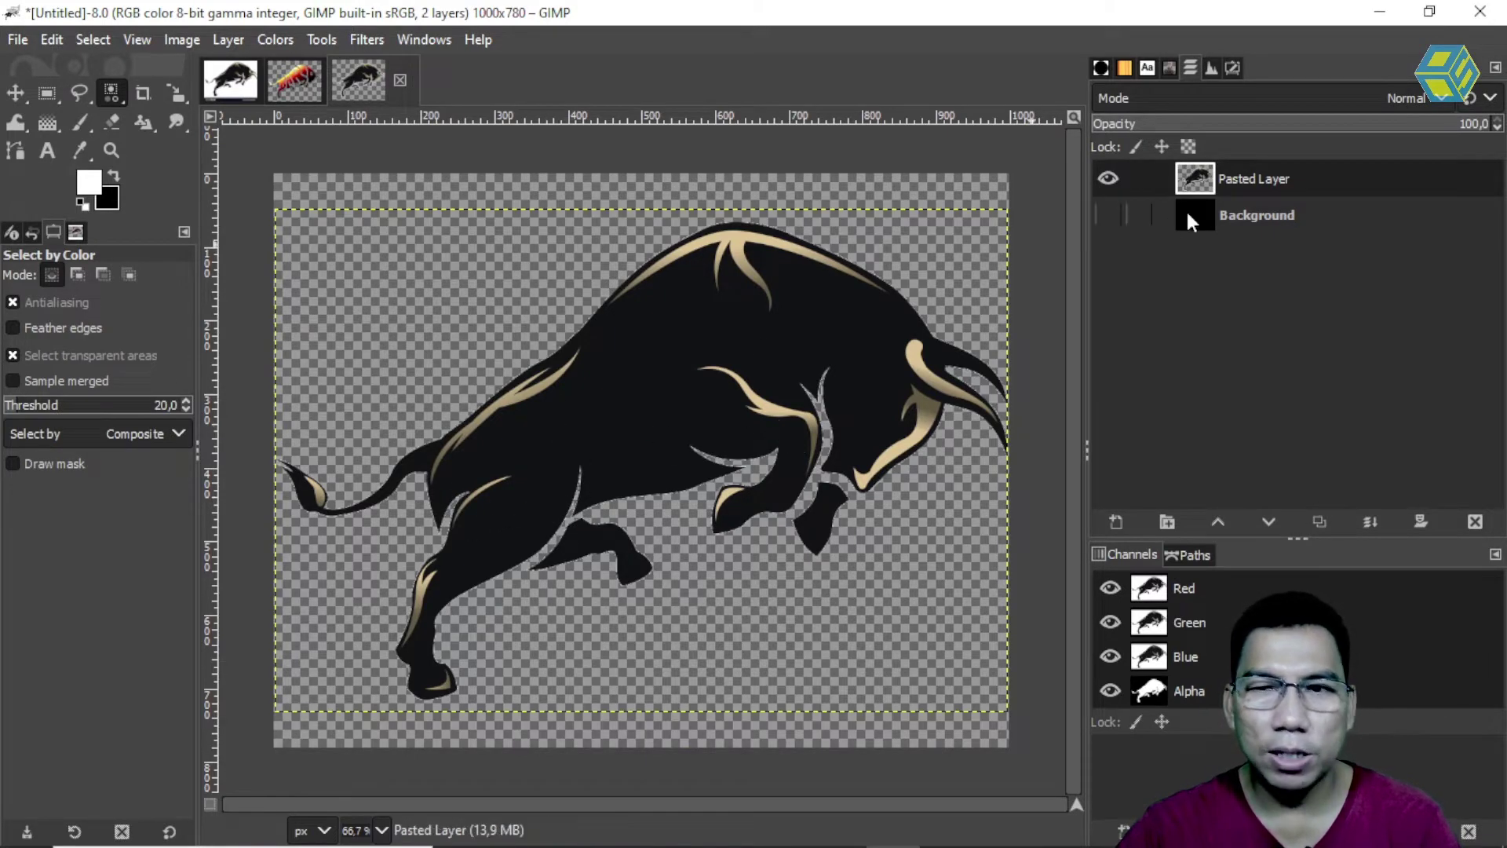
Paint over the transparent gaps at the bull's hind legs and belly in black with the Paintbrush
left_click(79, 122)
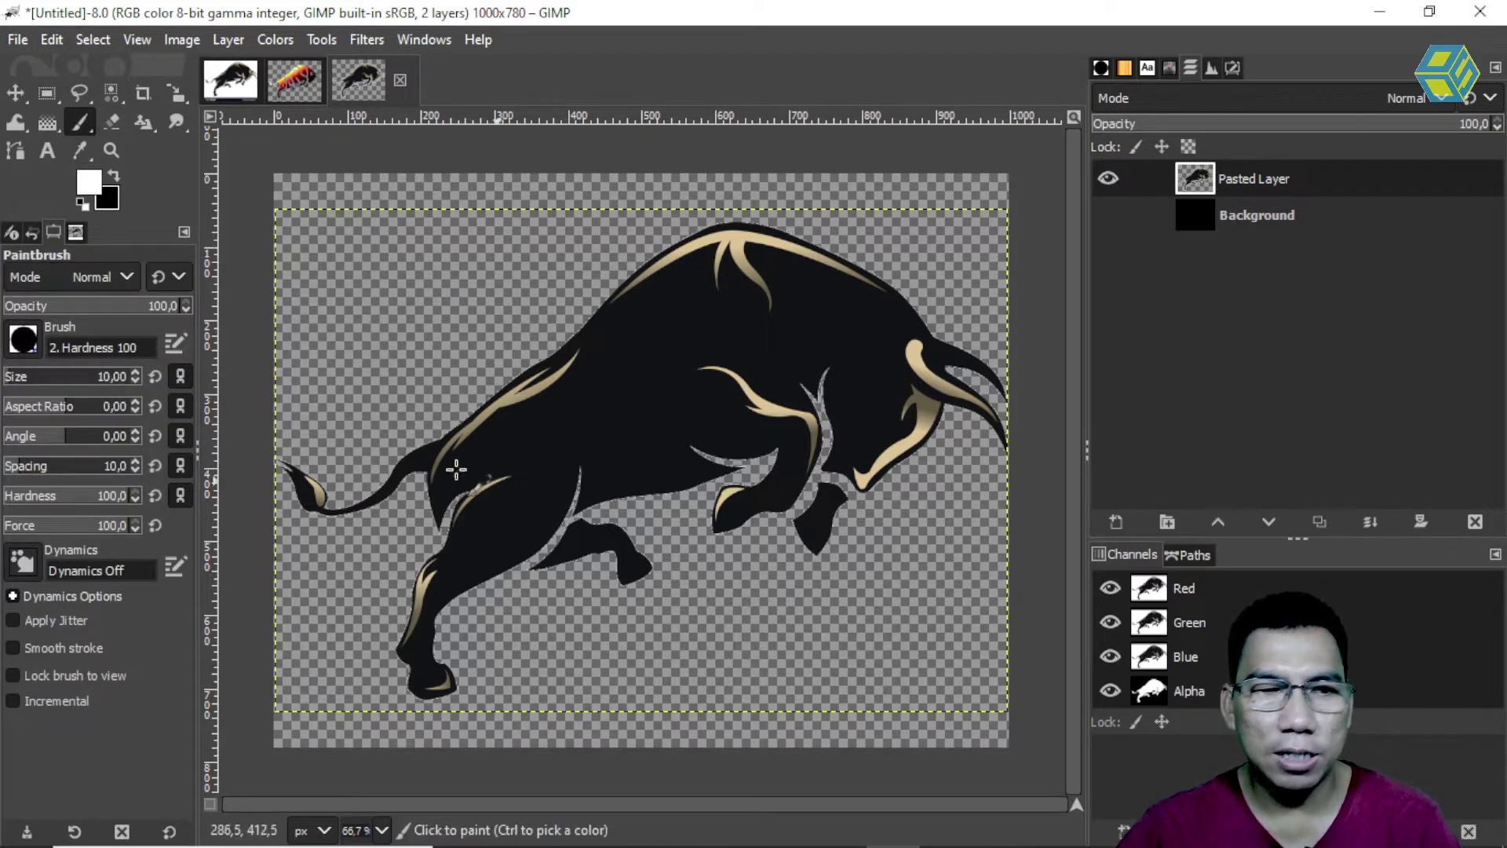
left_click(111, 180)
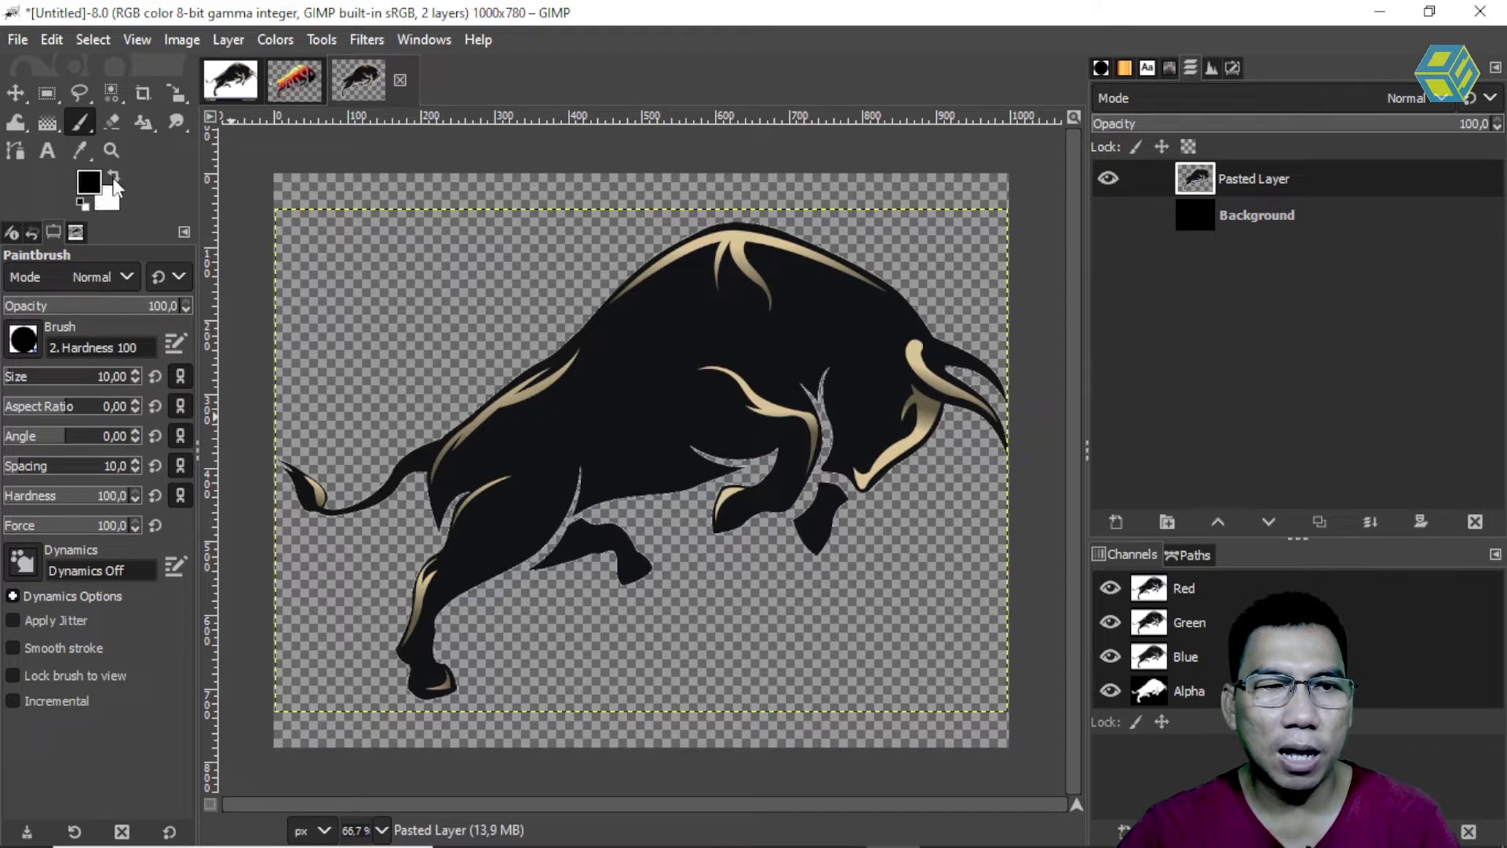
mouse_move(518, 479)
left_mouse_down()
mouse_move(445, 512)
mouse_move(447, 545)
mouse_move(475, 489)
mouse_move(461, 490)
mouse_move(483, 501)
mouse_move(440, 505)
mouse_move(502, 495)
left_mouse_up()
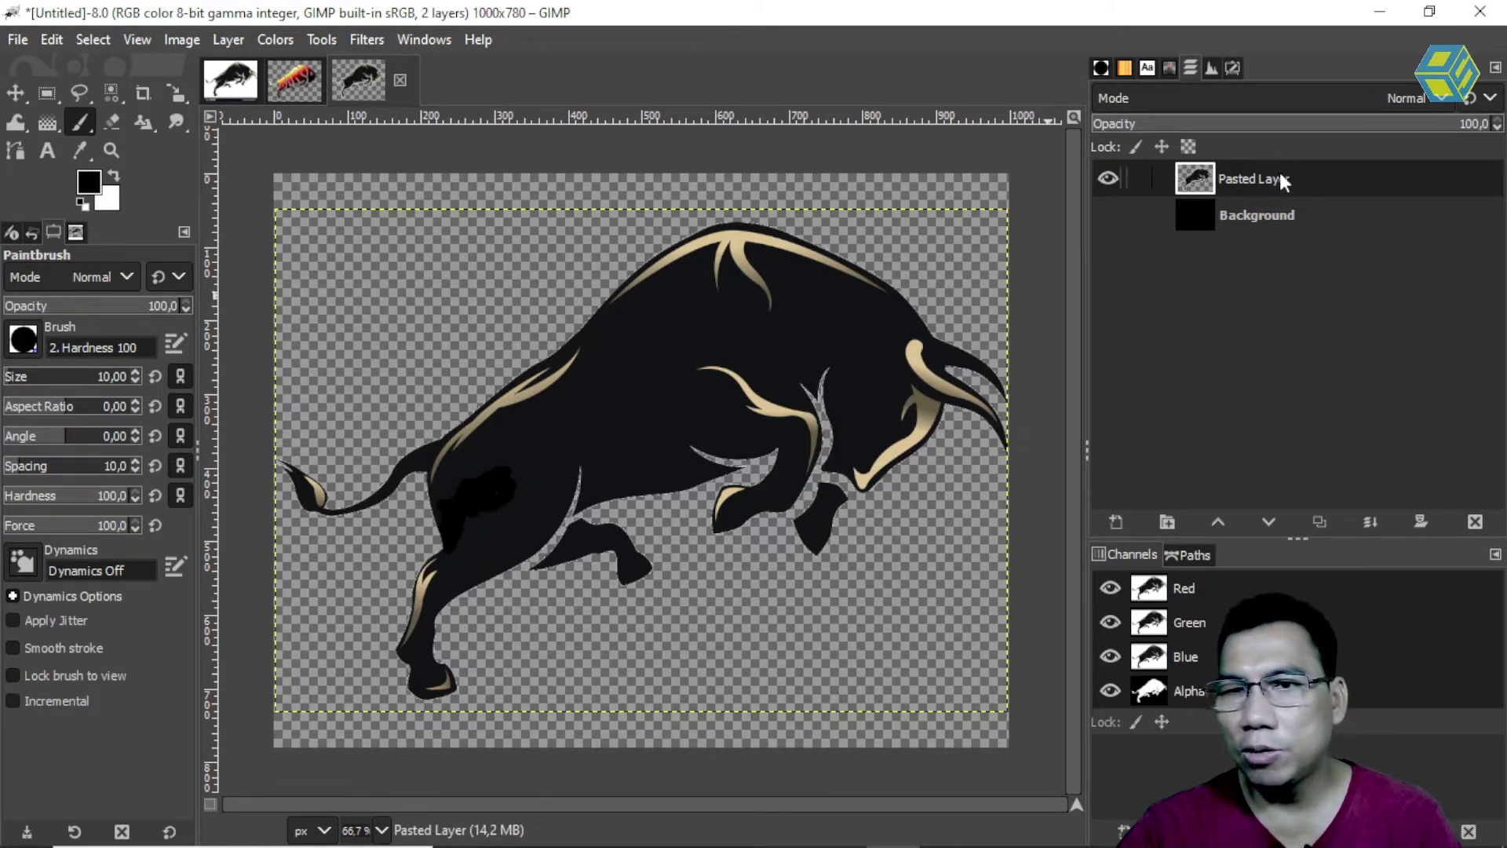
mouse_move(589, 474)
left_mouse_down()
mouse_move(563, 516)
mouse_move(587, 466)
mouse_move(546, 528)
mouse_move(574, 536)
mouse_move(573, 507)
mouse_move(584, 534)
mouse_move(563, 519)
mouse_move(546, 546)
mouse_move(520, 548)
mouse_move(551, 549)
mouse_move(535, 561)
mouse_move(511, 561)
mouse_move(547, 555)
mouse_move(513, 565)
mouse_move(537, 563)
mouse_move(490, 568)
mouse_move(550, 540)
left_mouse_up()
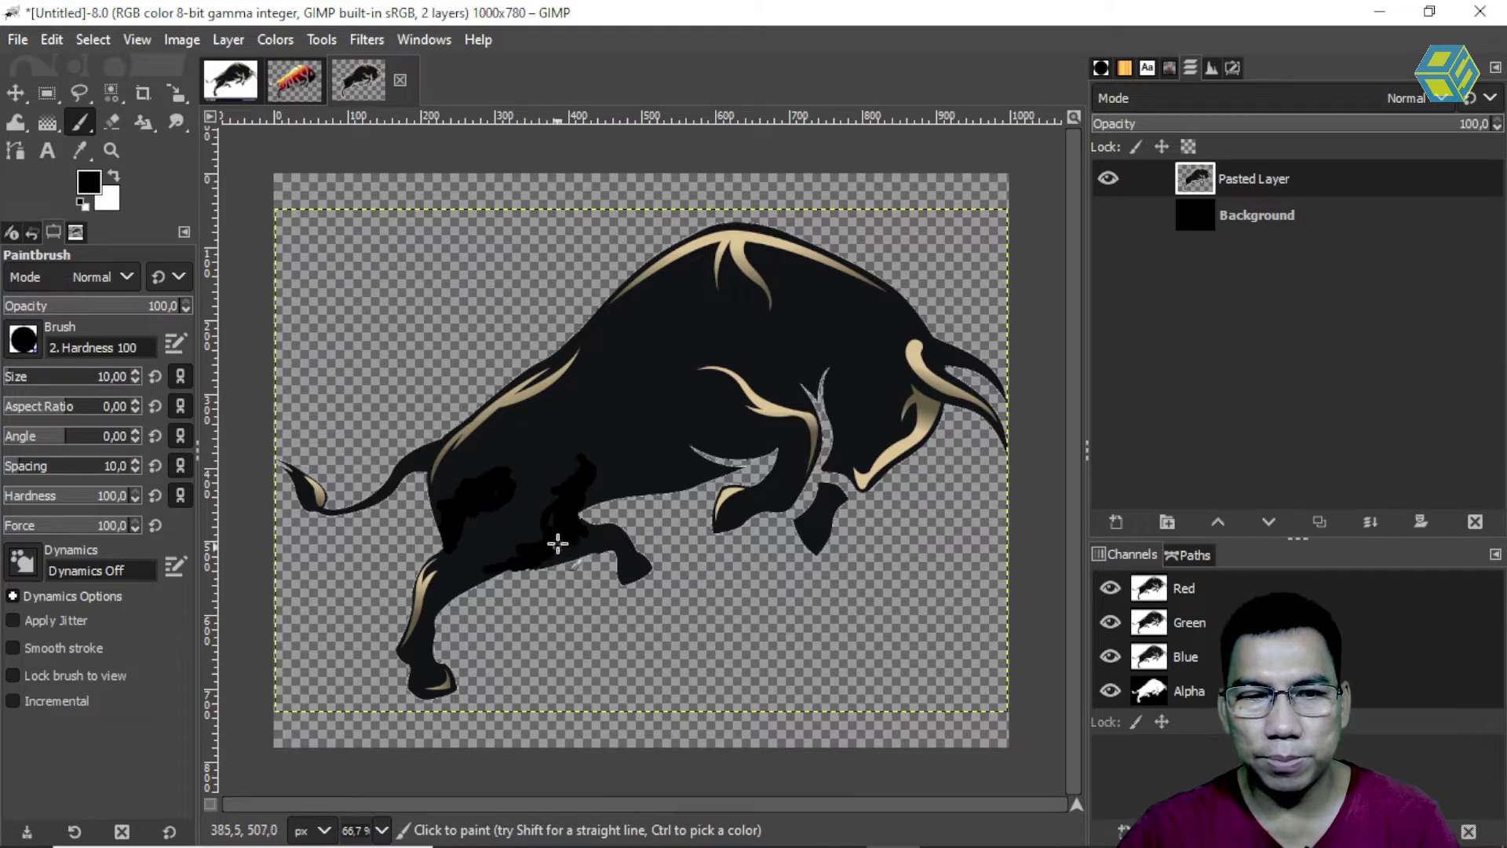
mouse_move(690, 447)
left_mouse_down()
mouse_move(743, 435)
mouse_move(720, 452)
mouse_move(755, 449)
mouse_move(730, 465)
mouse_move(758, 451)
mouse_move(703, 466)
mouse_move(673, 450)
mouse_move(719, 455)
left_mouse_up()
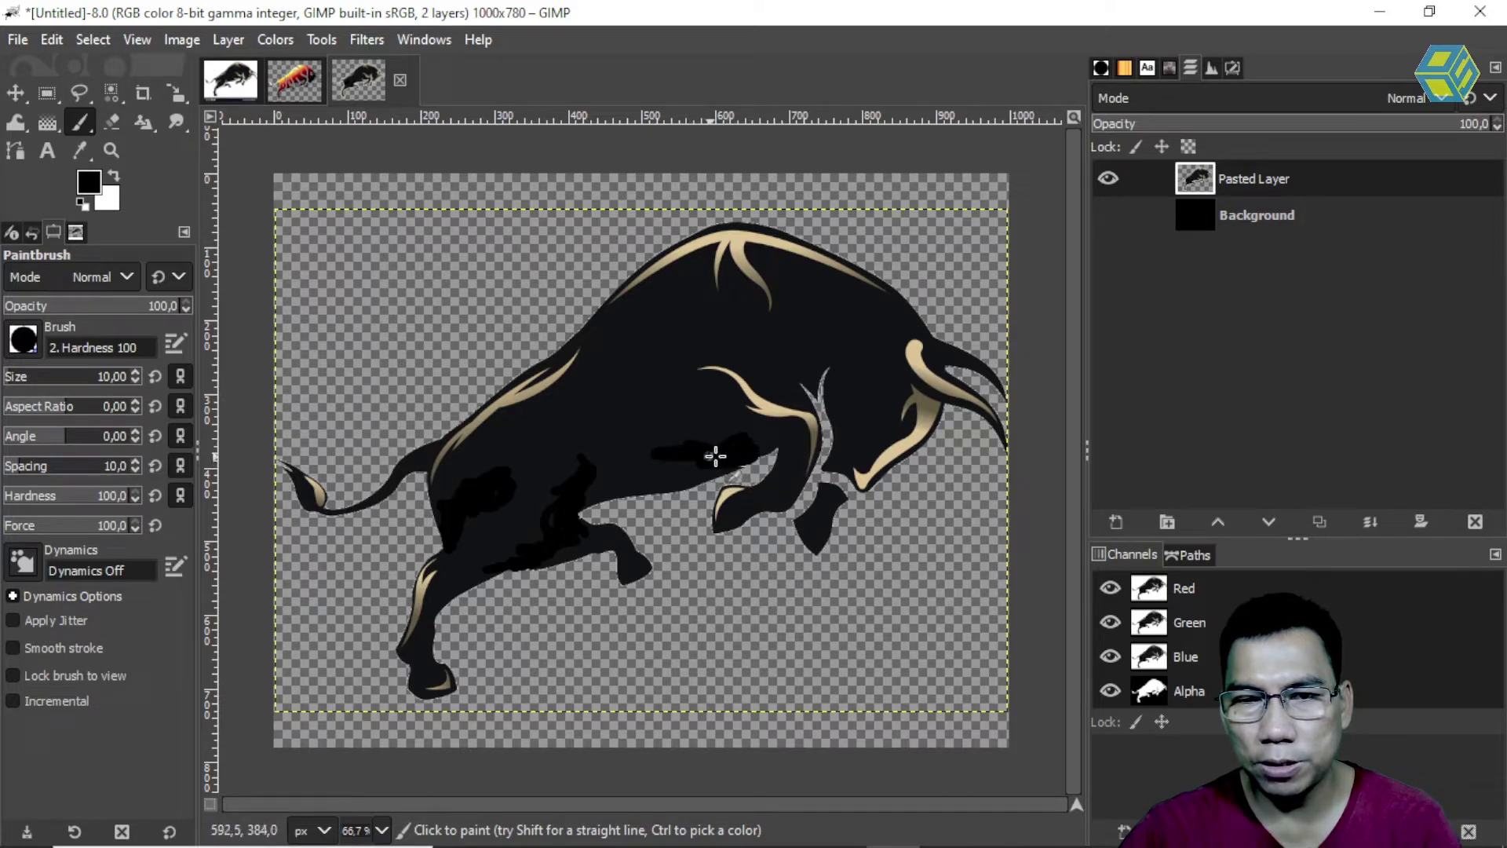
Paint over the branch of the transparent neck gap nearest the bull's head in black
mouse_move(832, 389)
left_mouse_down()
mouse_move(825, 358)
mouse_move(839, 418)
mouse_move(830, 404)
left_mouse_up()
key("ctrl+z")
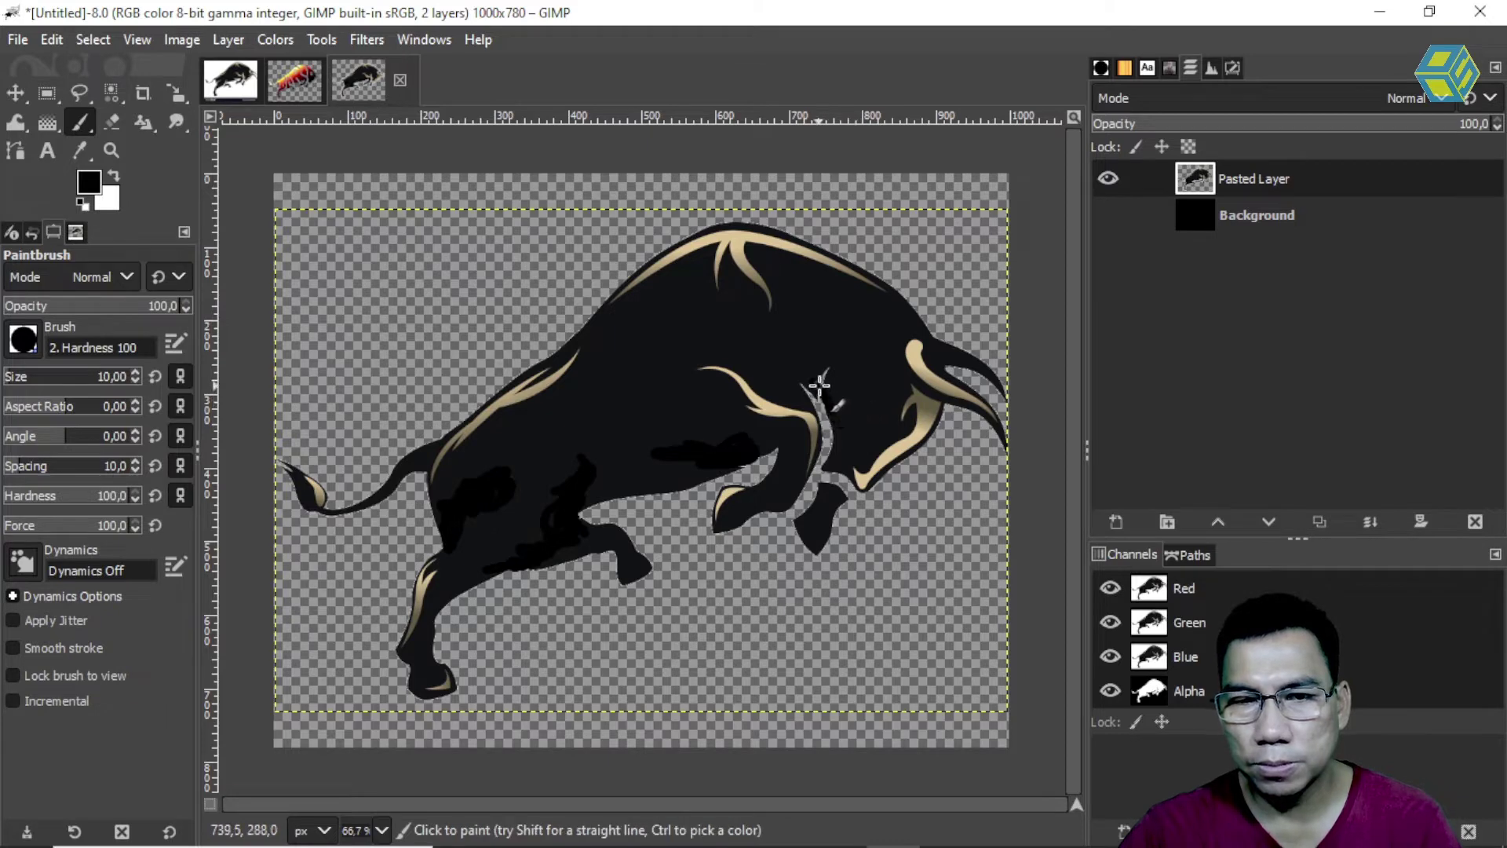
scroll(820, 377, "up", 2)
mouse_move(836, 400)
left_mouse_down()
mouse_move(828, 465)
mouse_move(815, 461)
mouse_move(895, 550)
mouse_move(842, 391)
mouse_move(867, 345)
mouse_move(881, 354)
mouse_move(875, 539)
left_mouse_up()
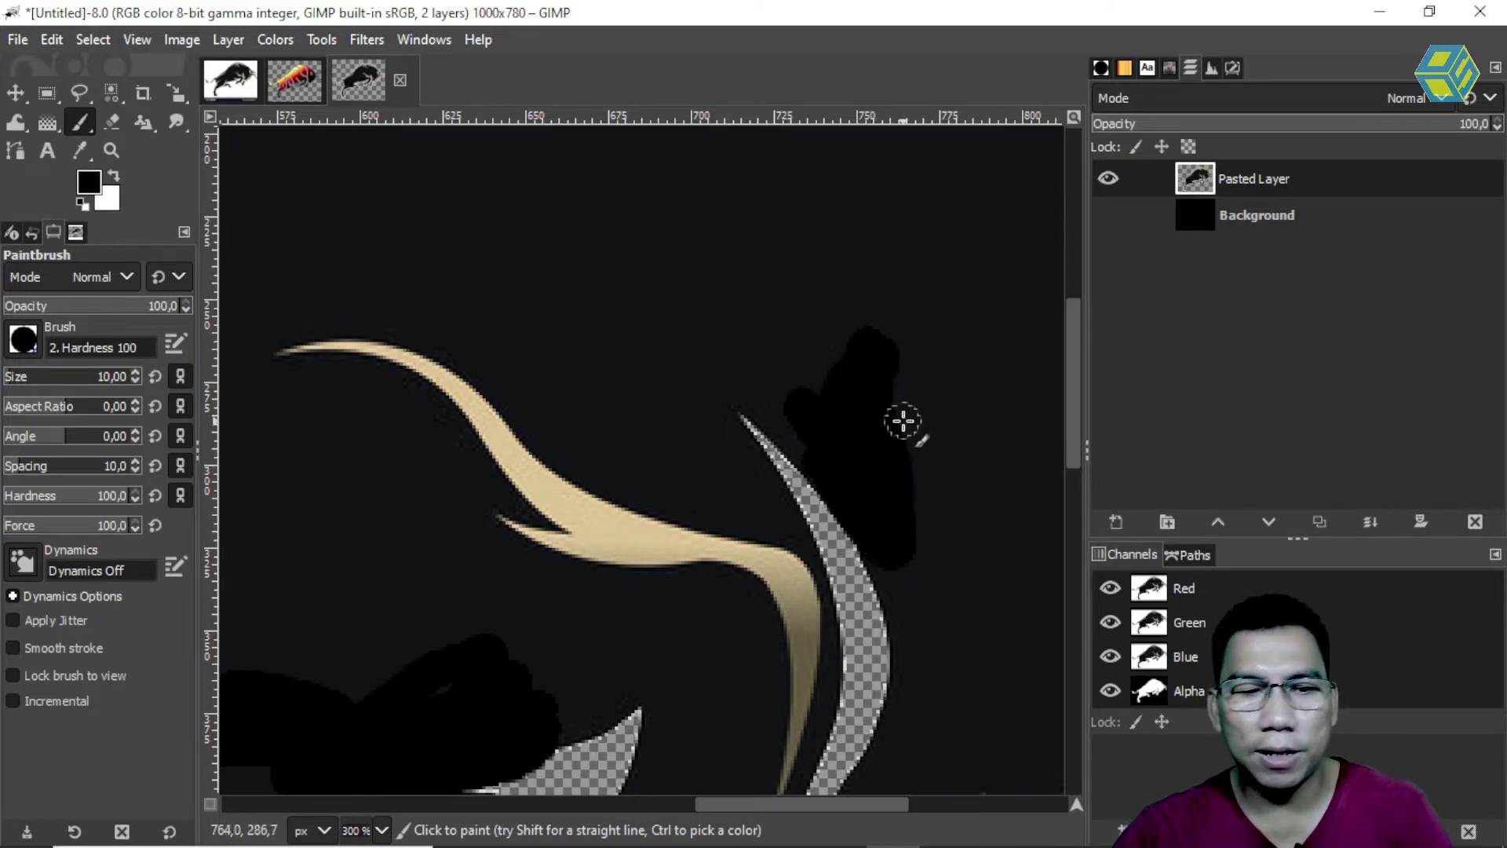
scroll(543, 561, "up", 5)
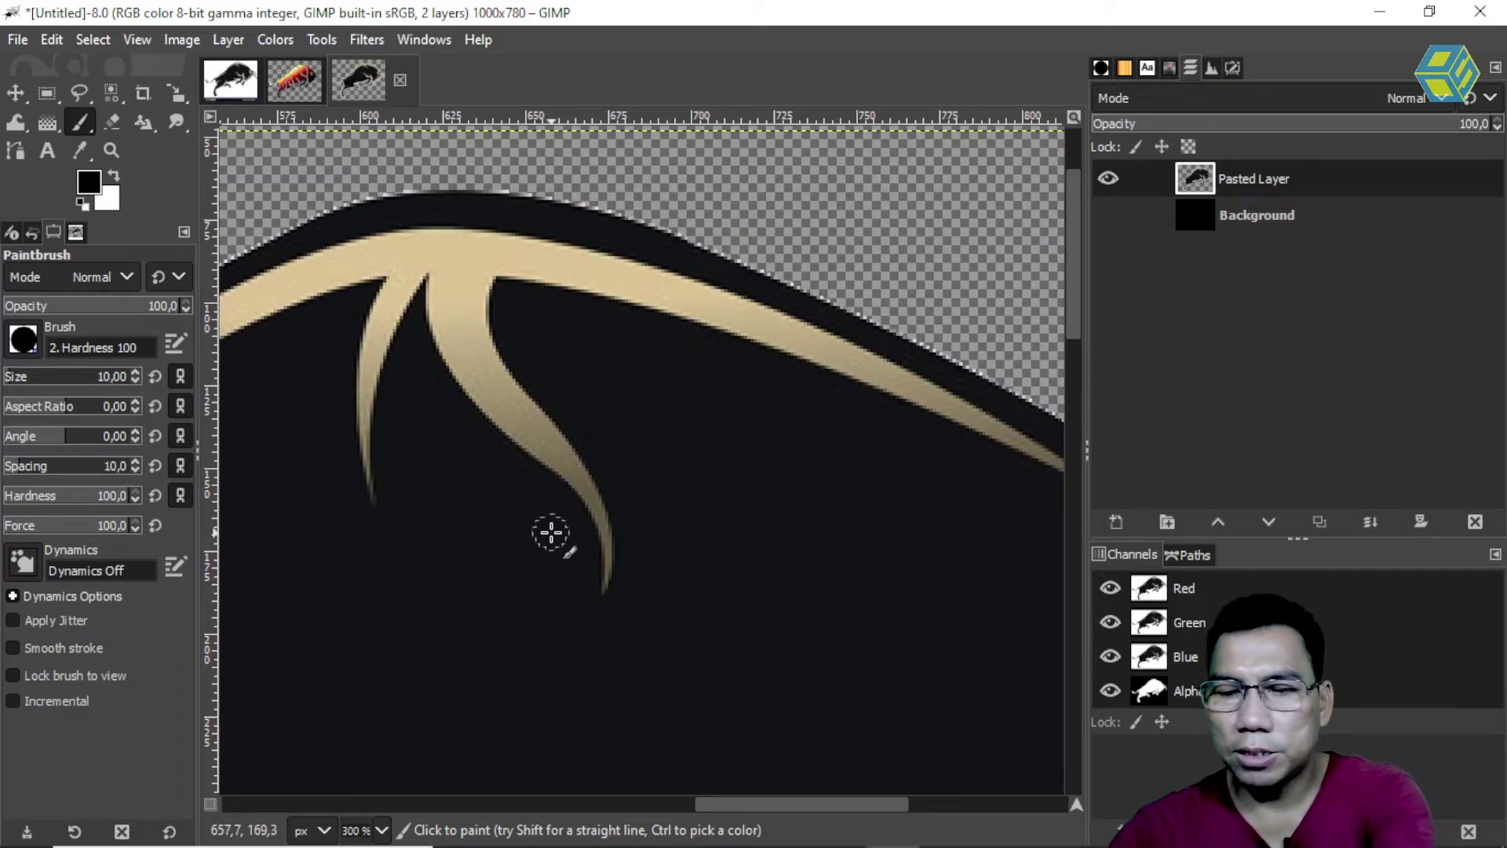
scroll(549, 530, "down", 3)
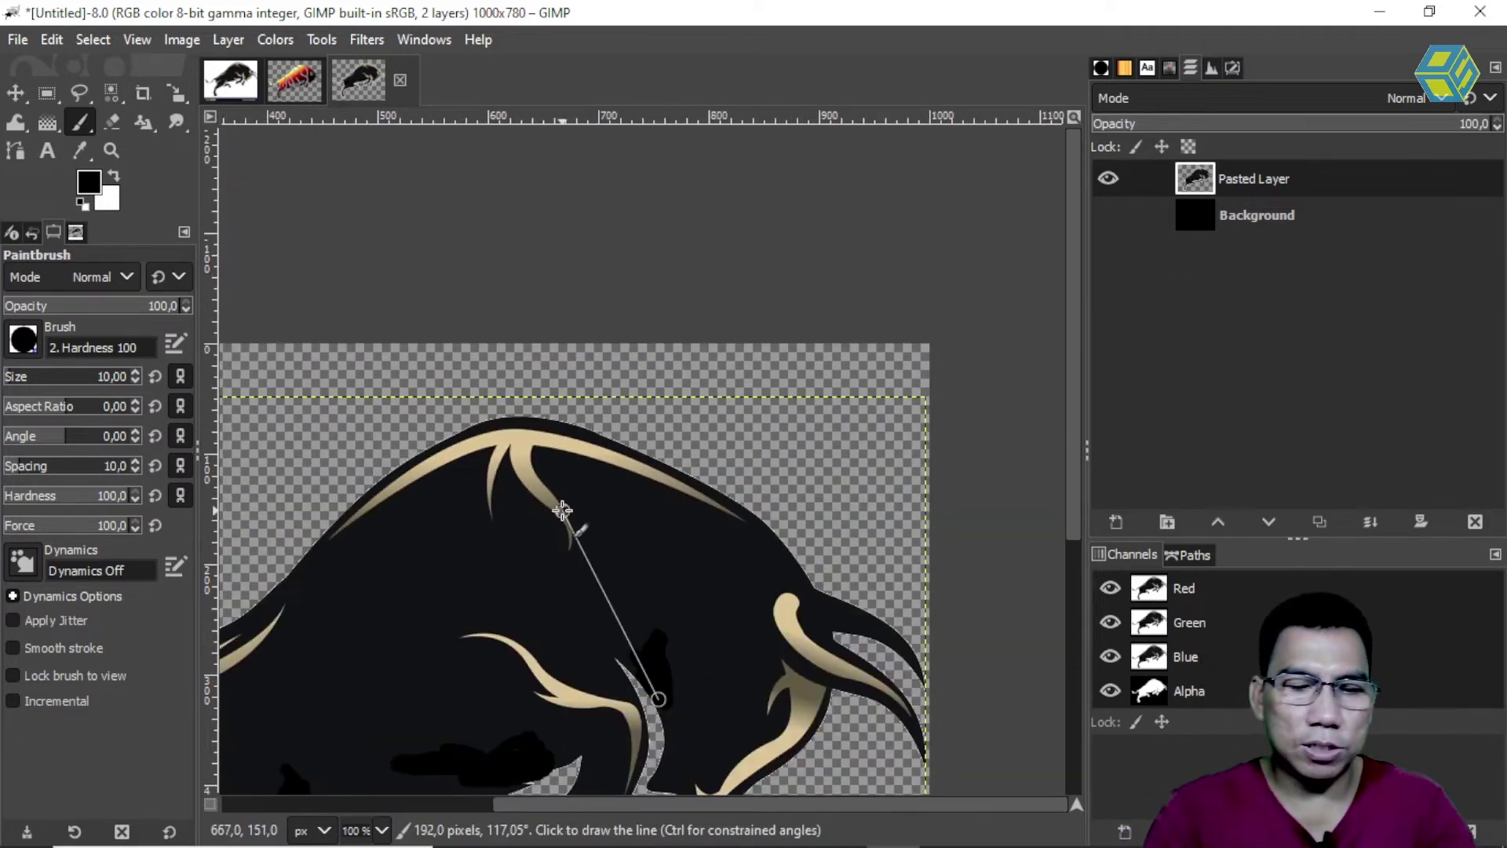
key("ctrl+shift+j")
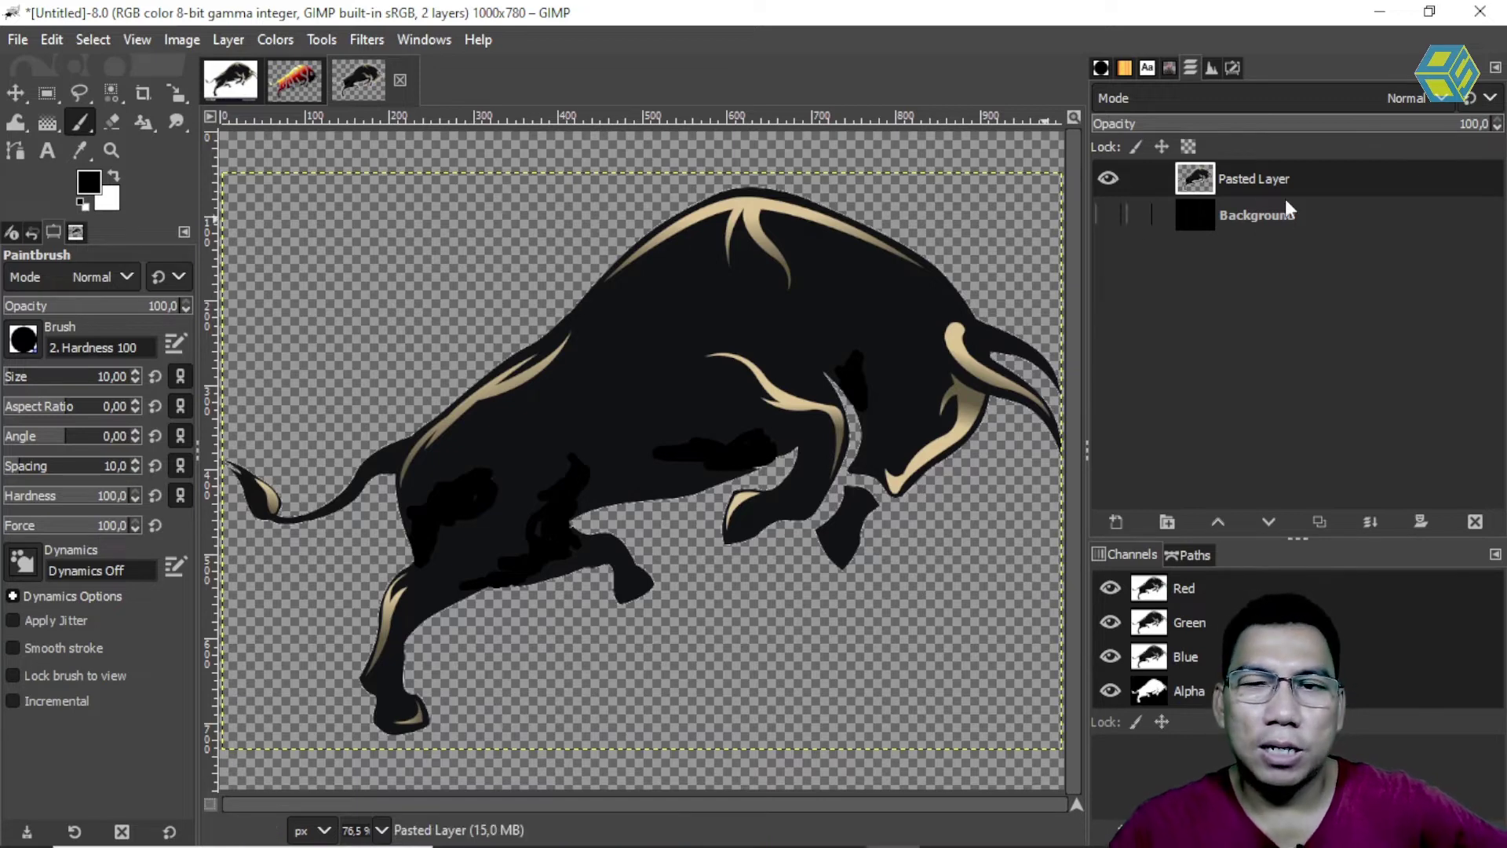
Select the bull shape from the pasted layer's alpha, fill it with solid black, and clear the selection
left_click(1195, 177, "alt")
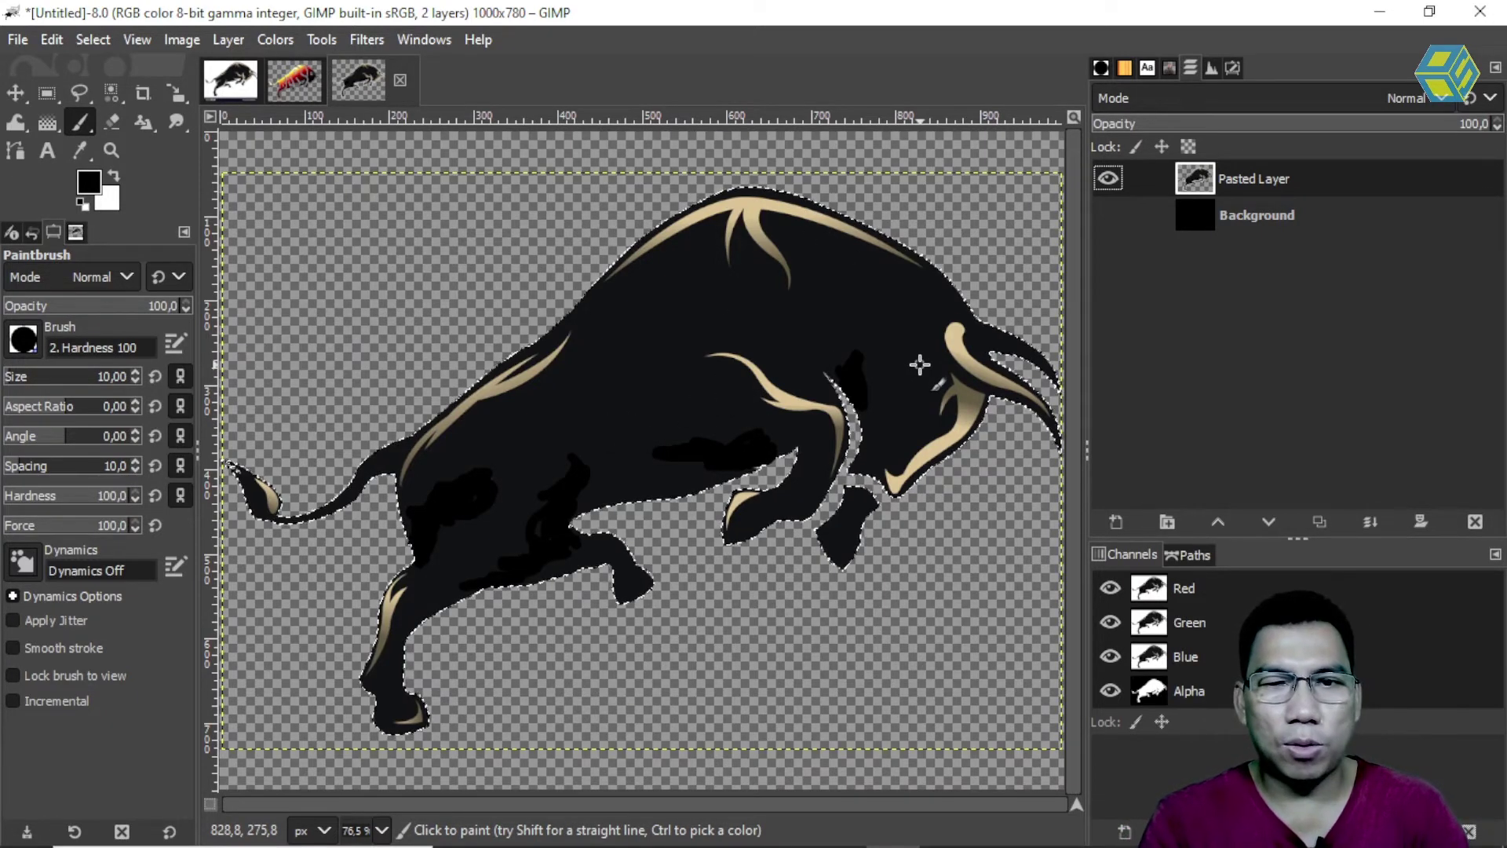
key("ctrl+comma")
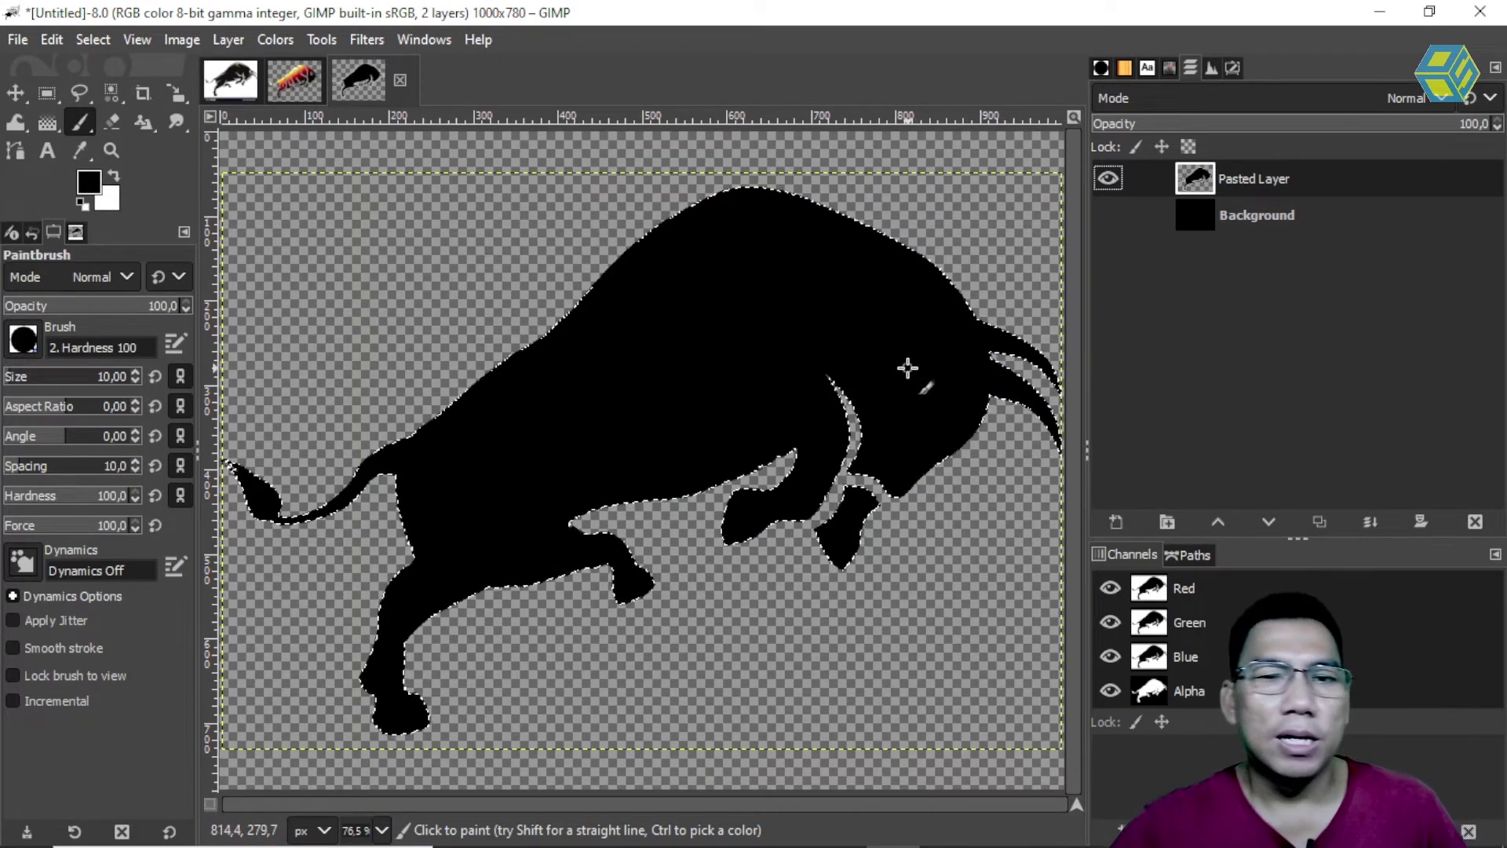
key("ctrl+shift+a")
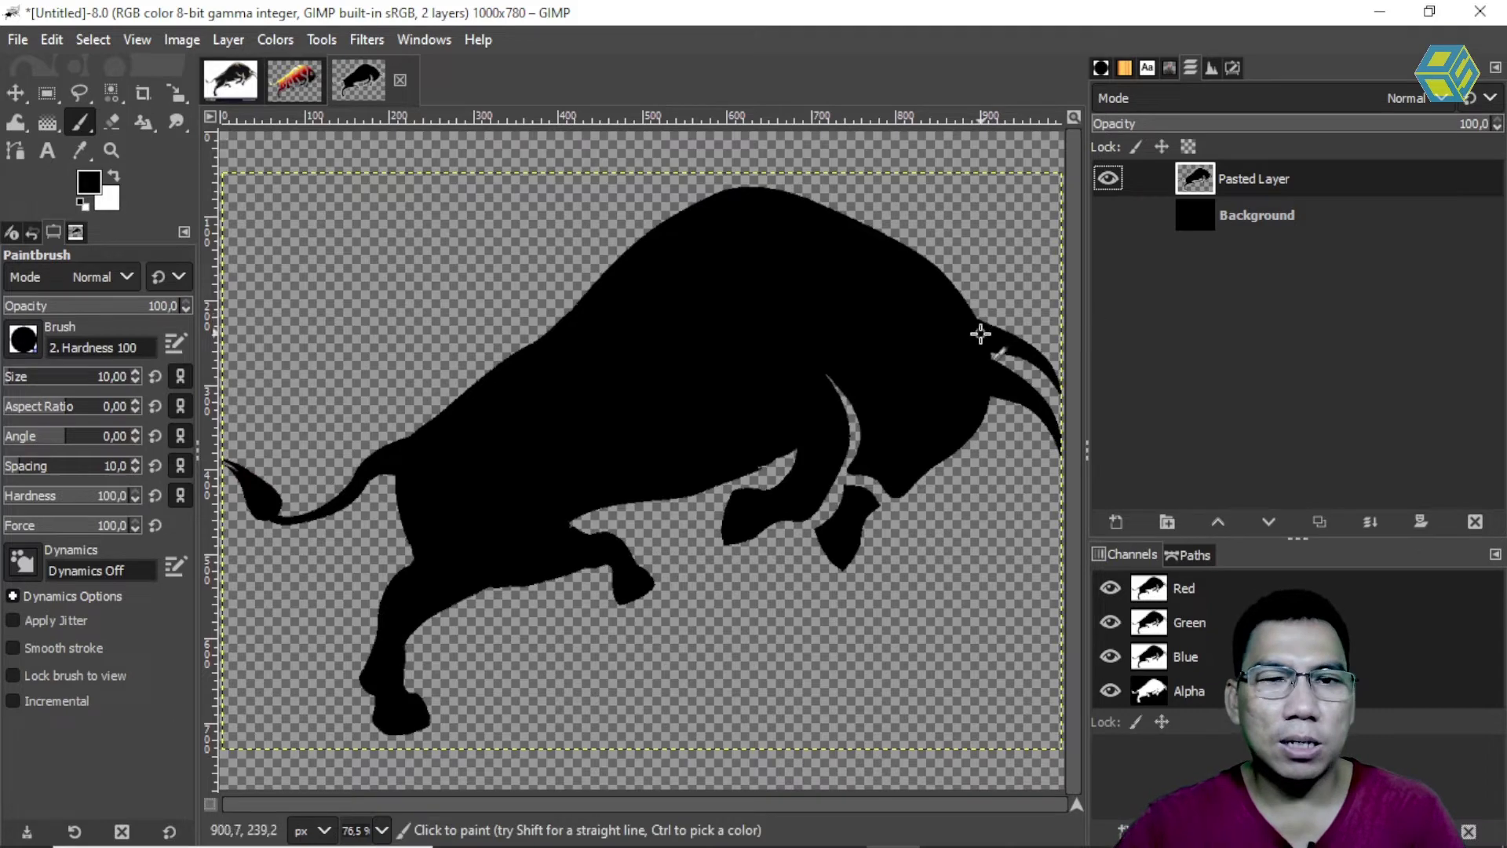
Examine the patokan lettering guide in logo art.xcf by toggling that layer's visibility, and return to the black bull image
left_click(294, 79)
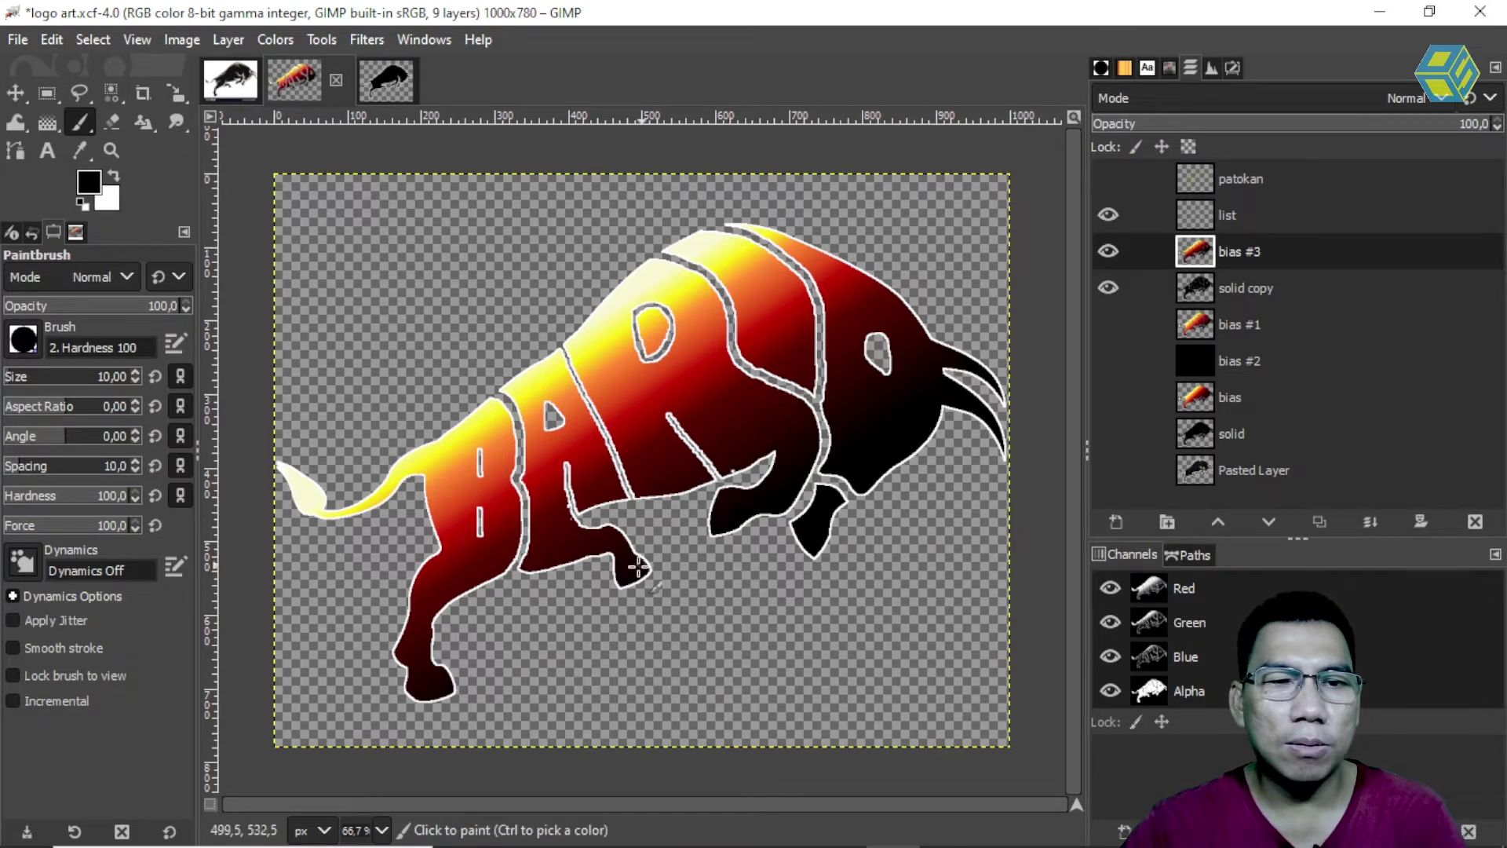
left_click(1106, 200)
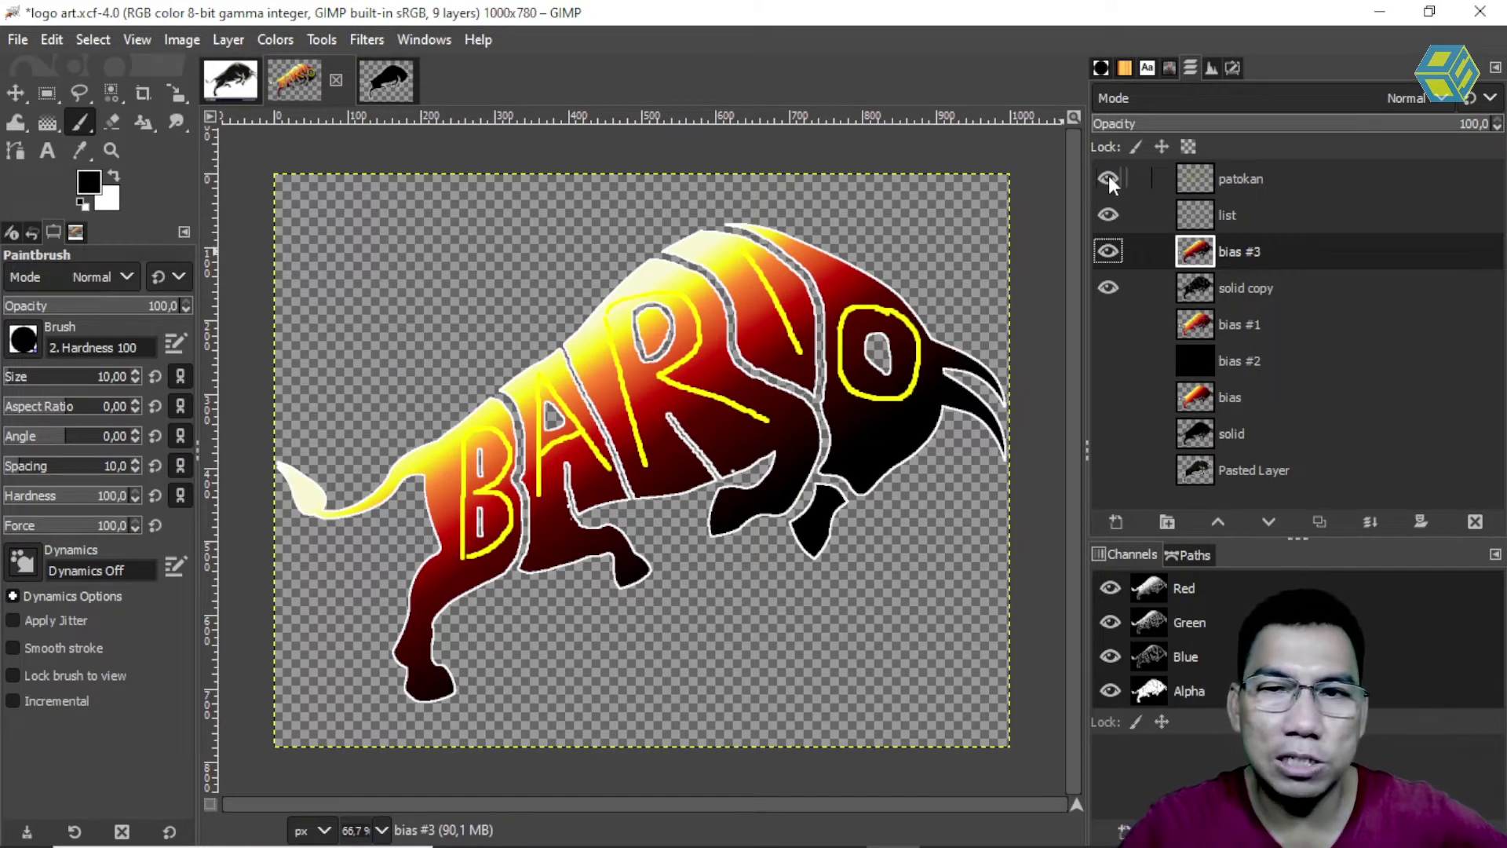
left_click(1108, 179)
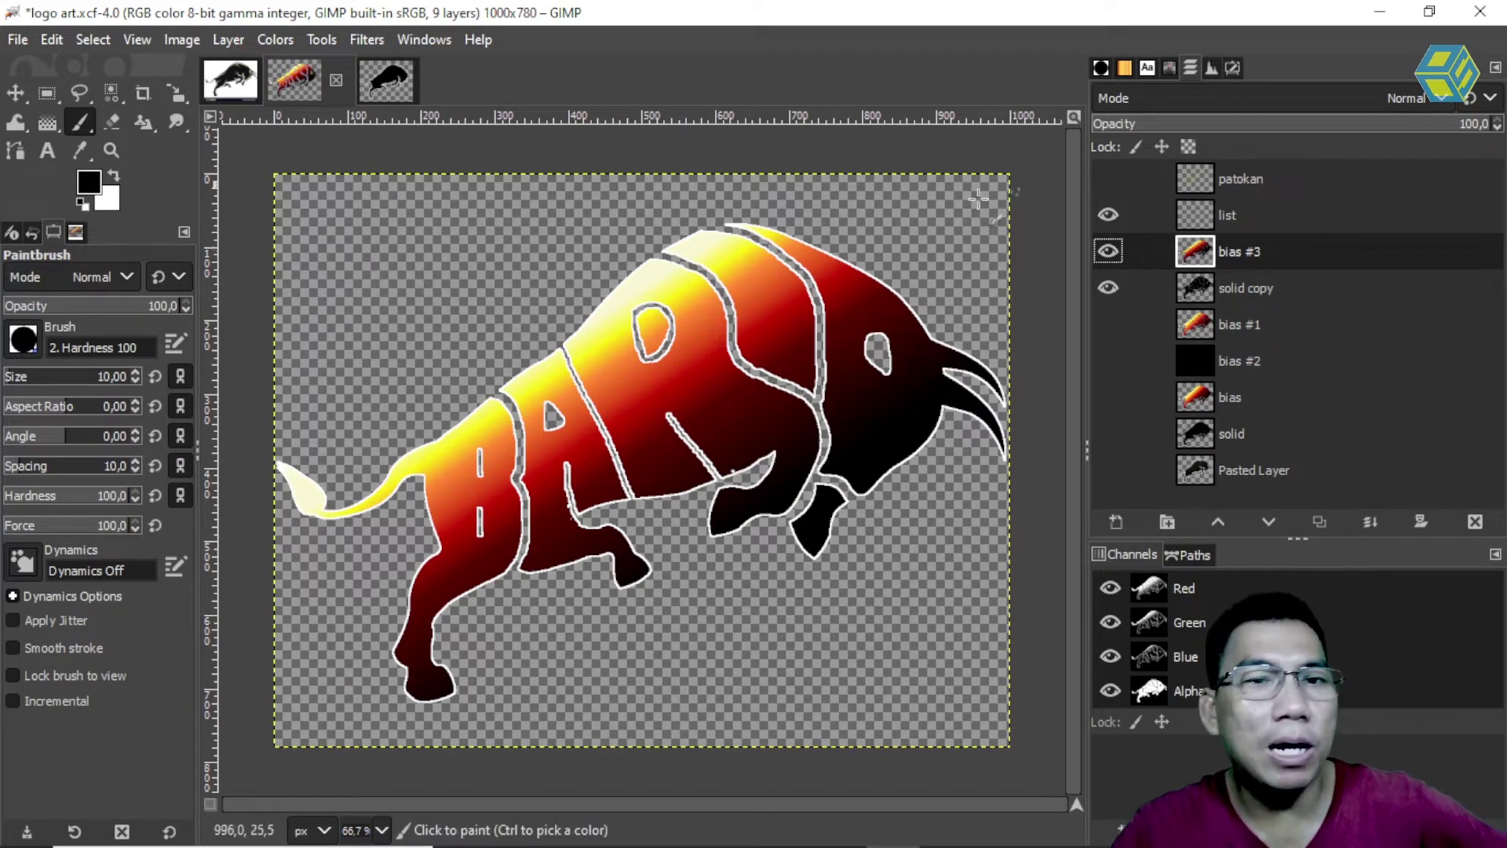
left_click(379, 75)
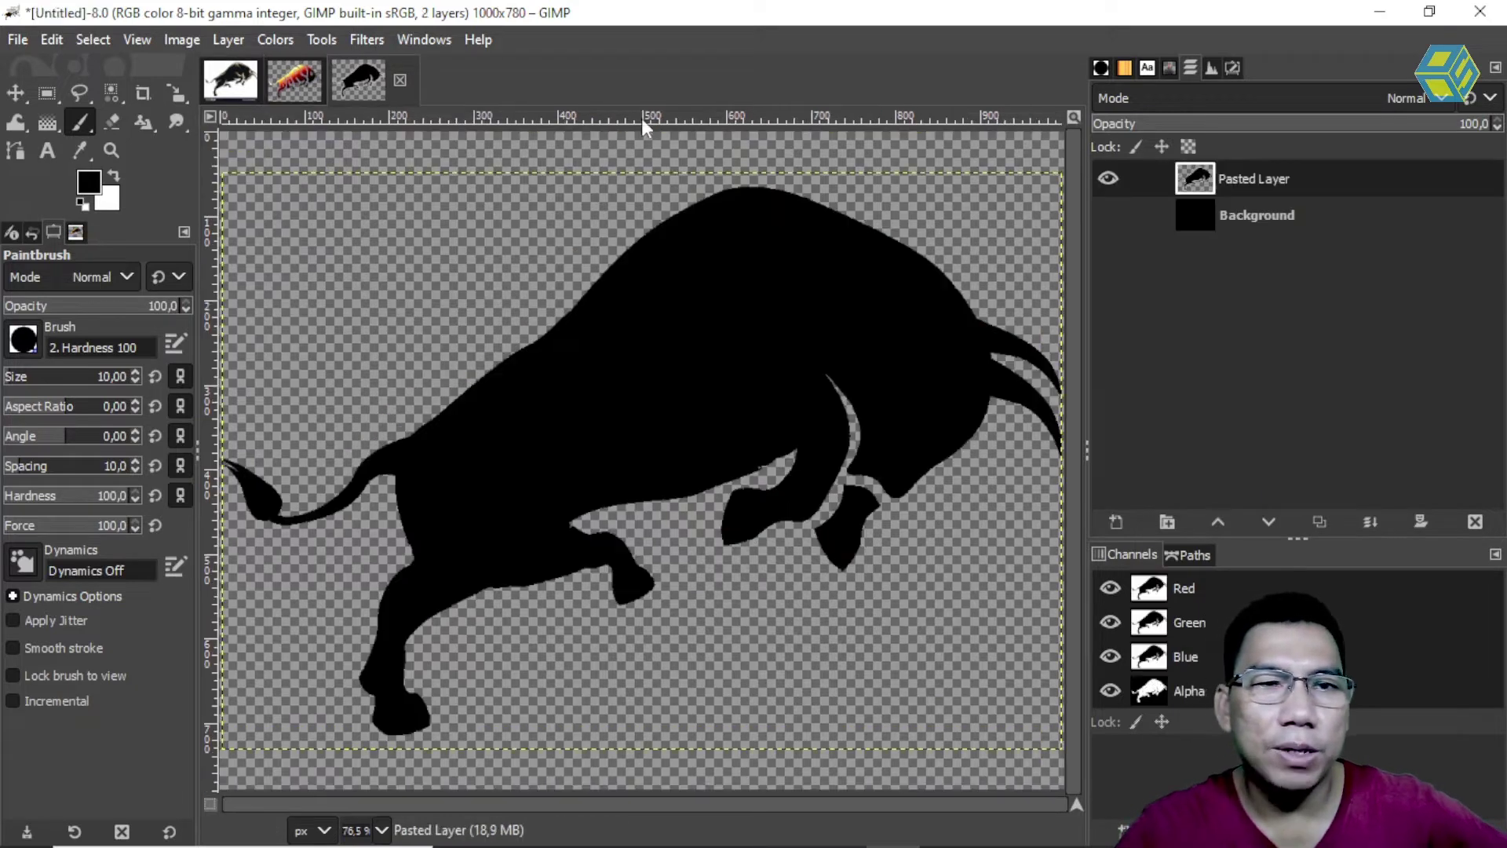
Add a new transparent layer named patokan above the bull layer
left_click(1118, 520)
type("bias")
key("ctrl+a")
type("patokan")
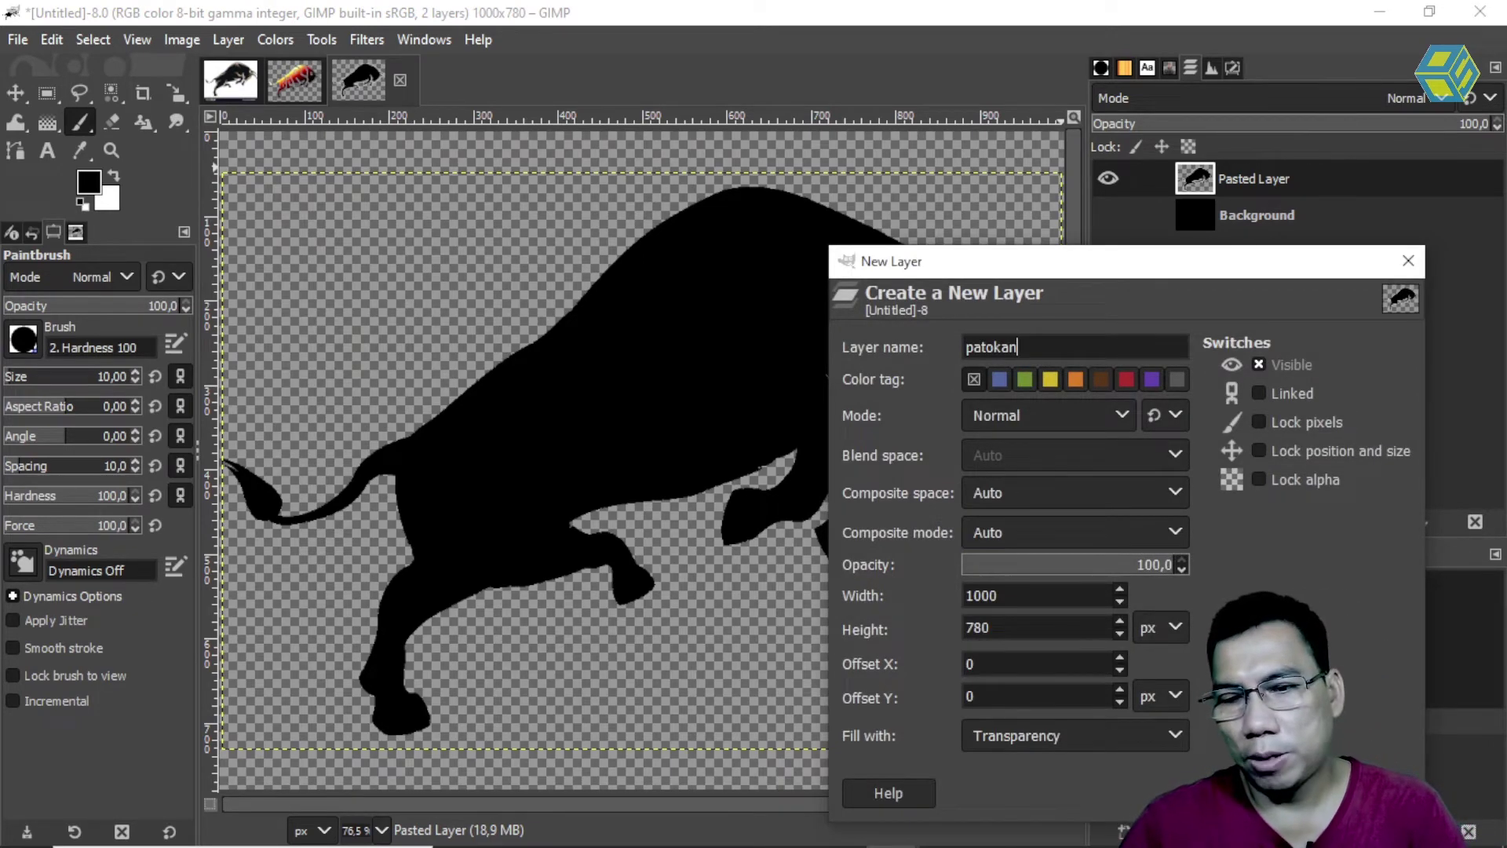
key("Return")
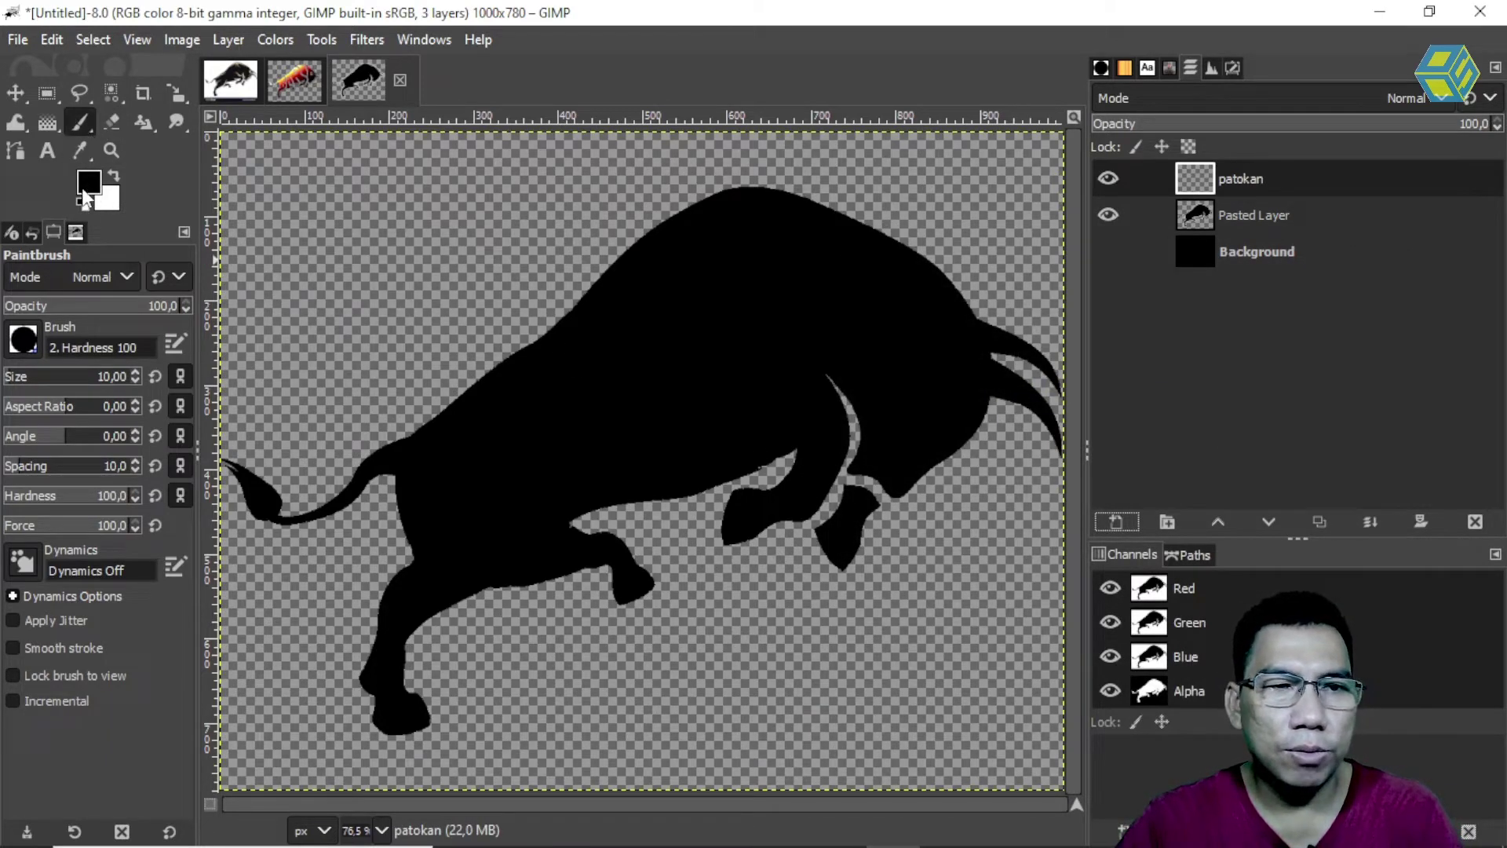
Set the foreground color to yellow (ffff00) and the Paintbrush size to 5
left_click(85, 194)
left_click(347, 626)
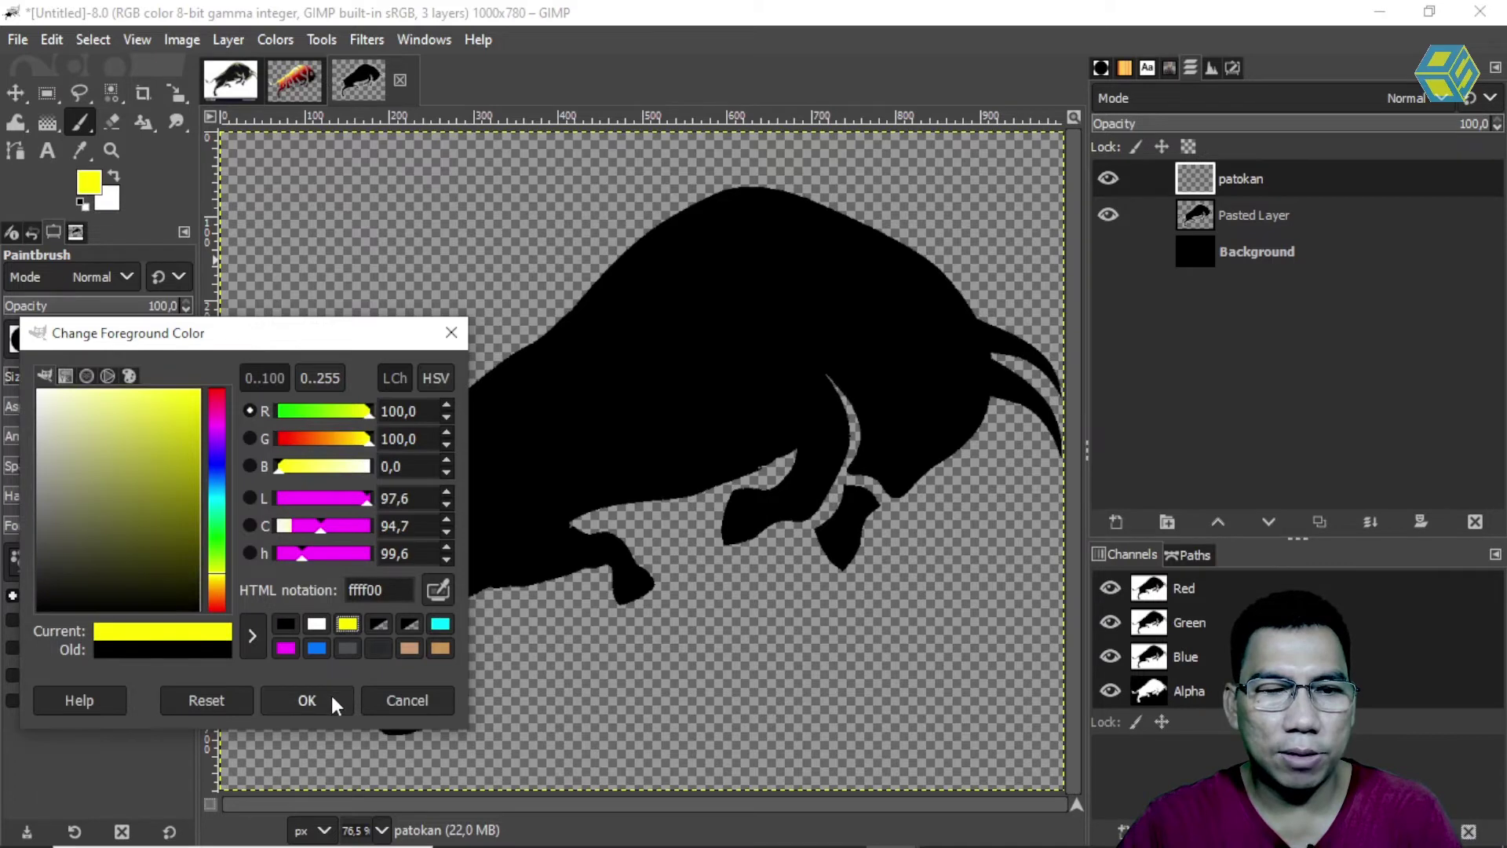
left_click(306, 700)
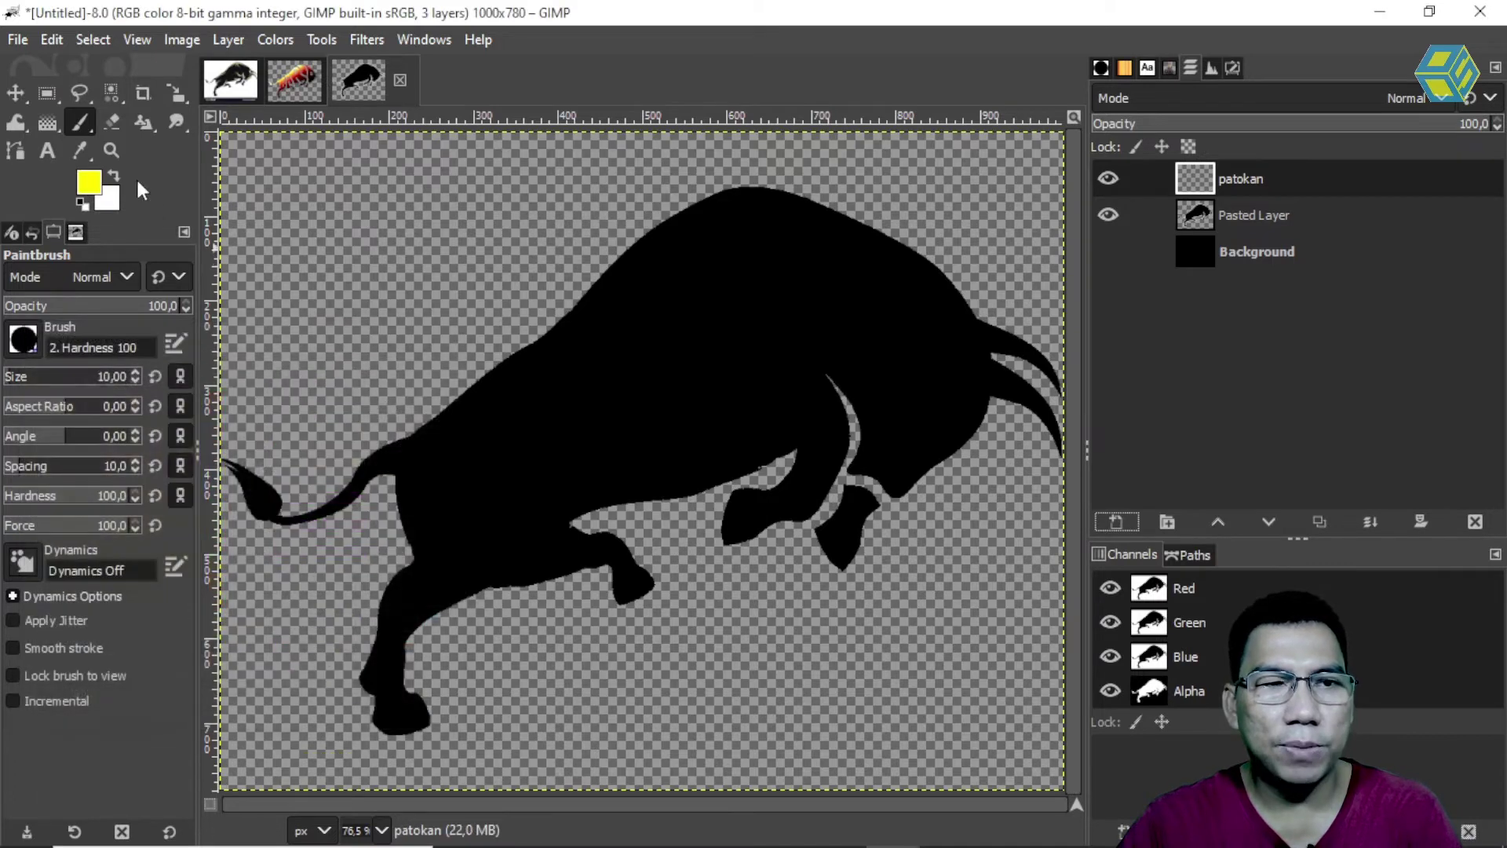
left_click(81, 120)
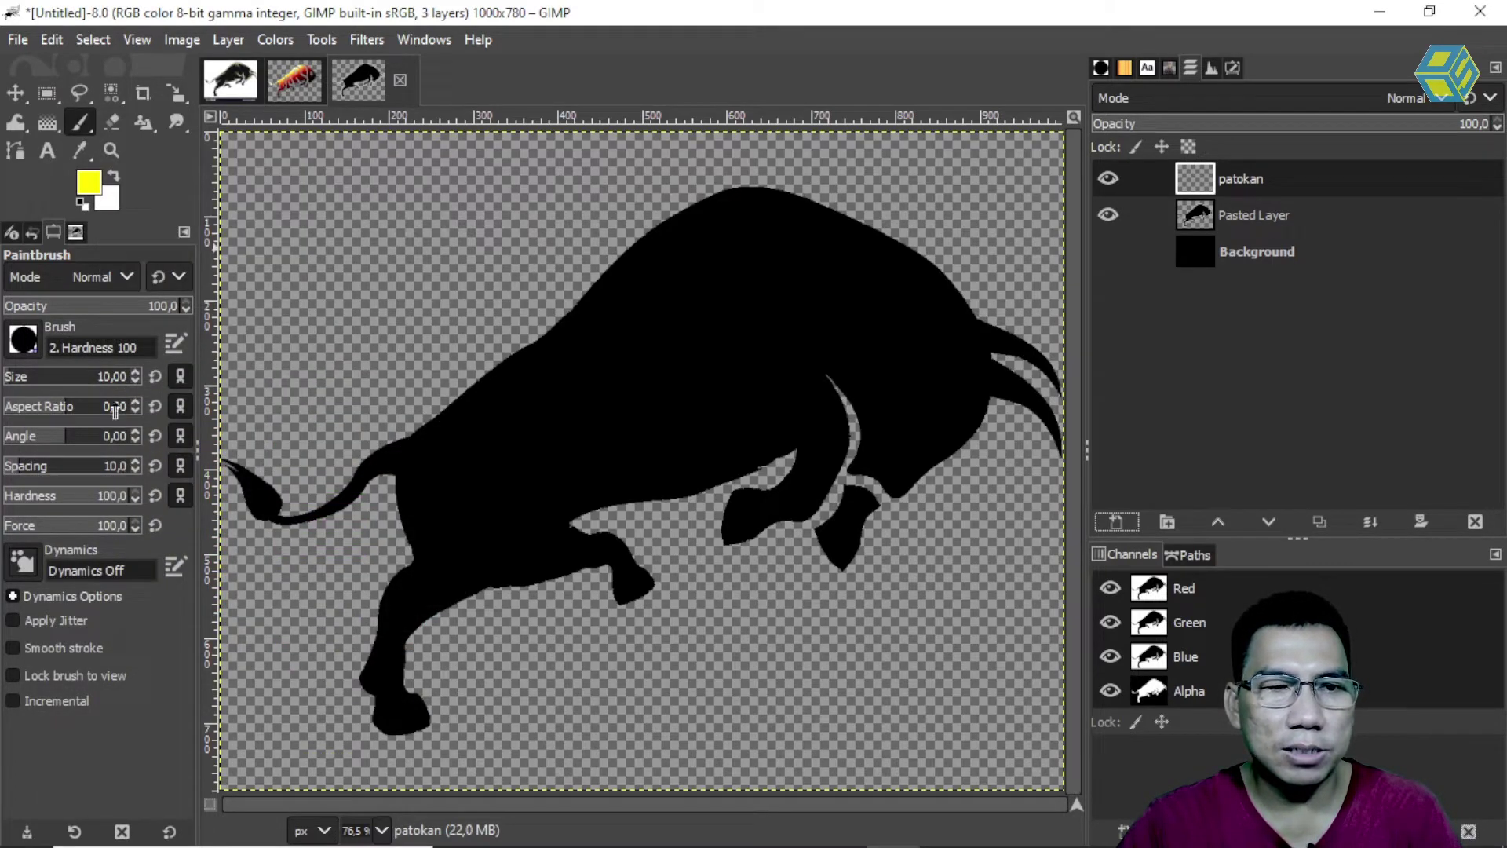
left_click(112, 383)
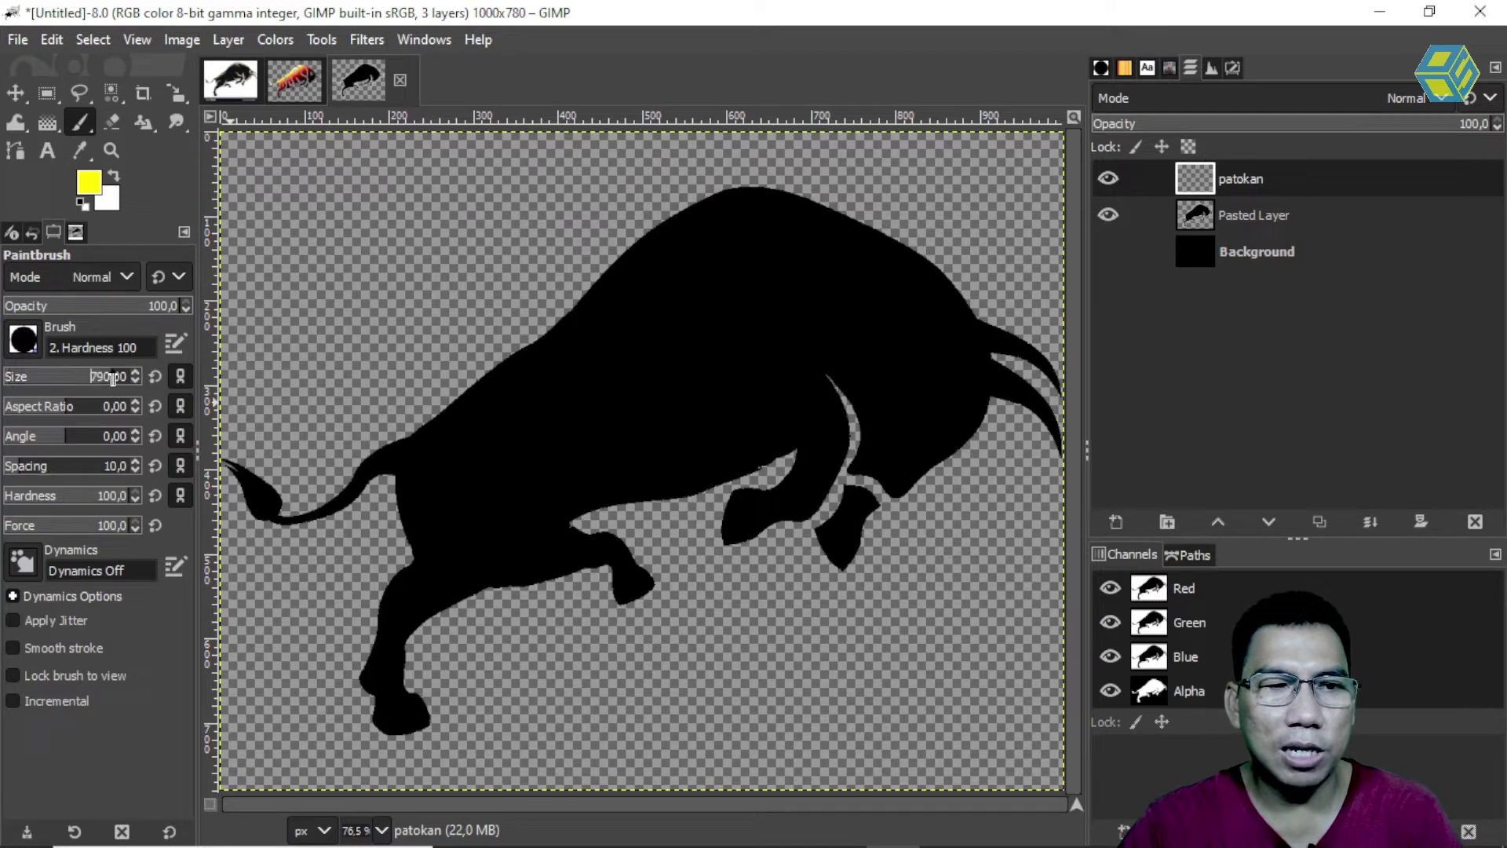
type("5")
key("Return")
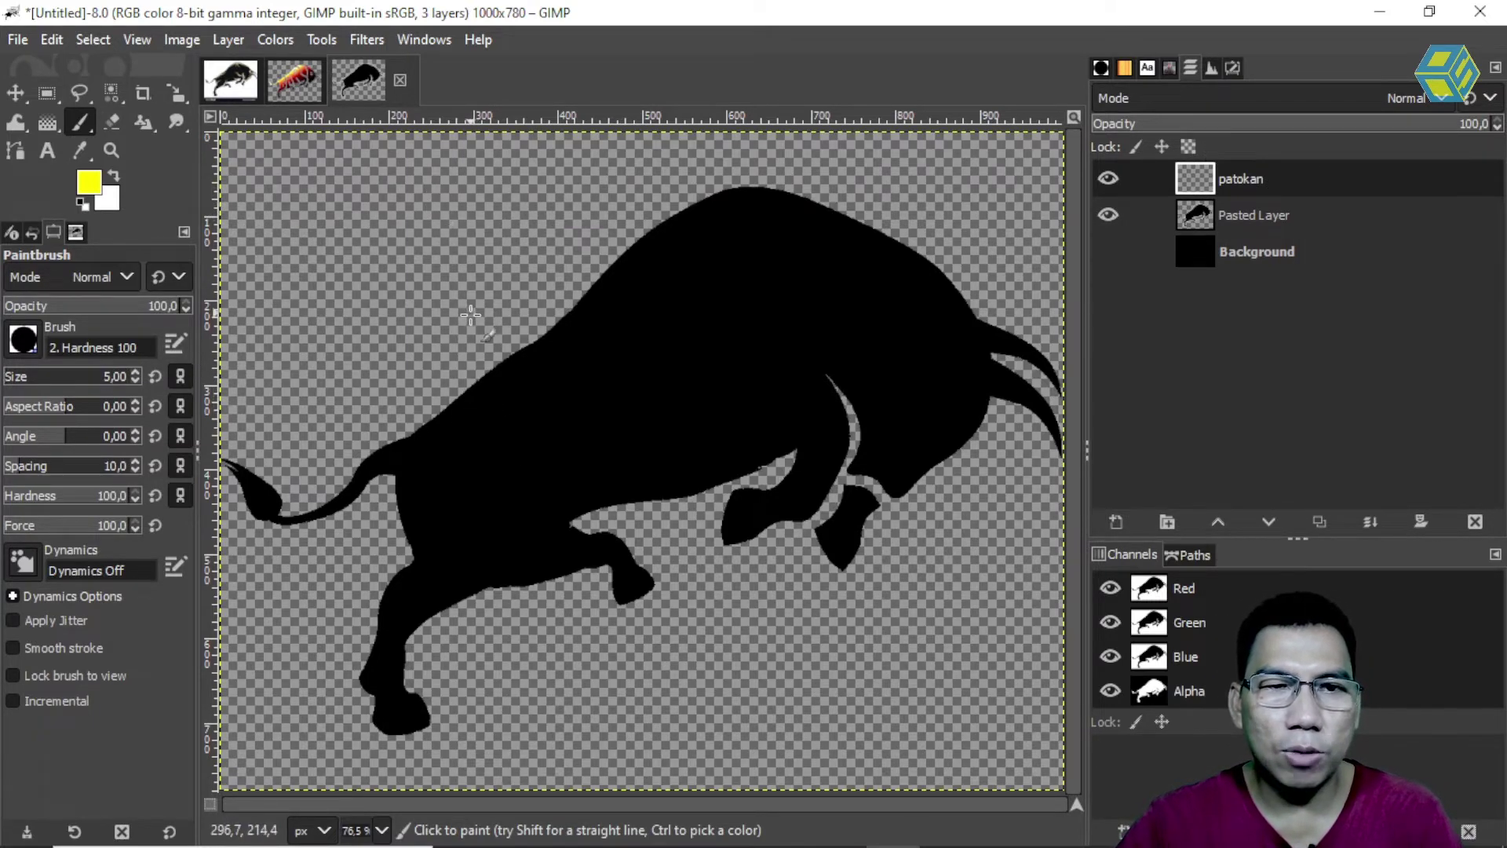
In logo art.xcf, show the patokan layer and hide list and bias #3 to examine the letter guides, and return to the bull image
left_click(294, 79)
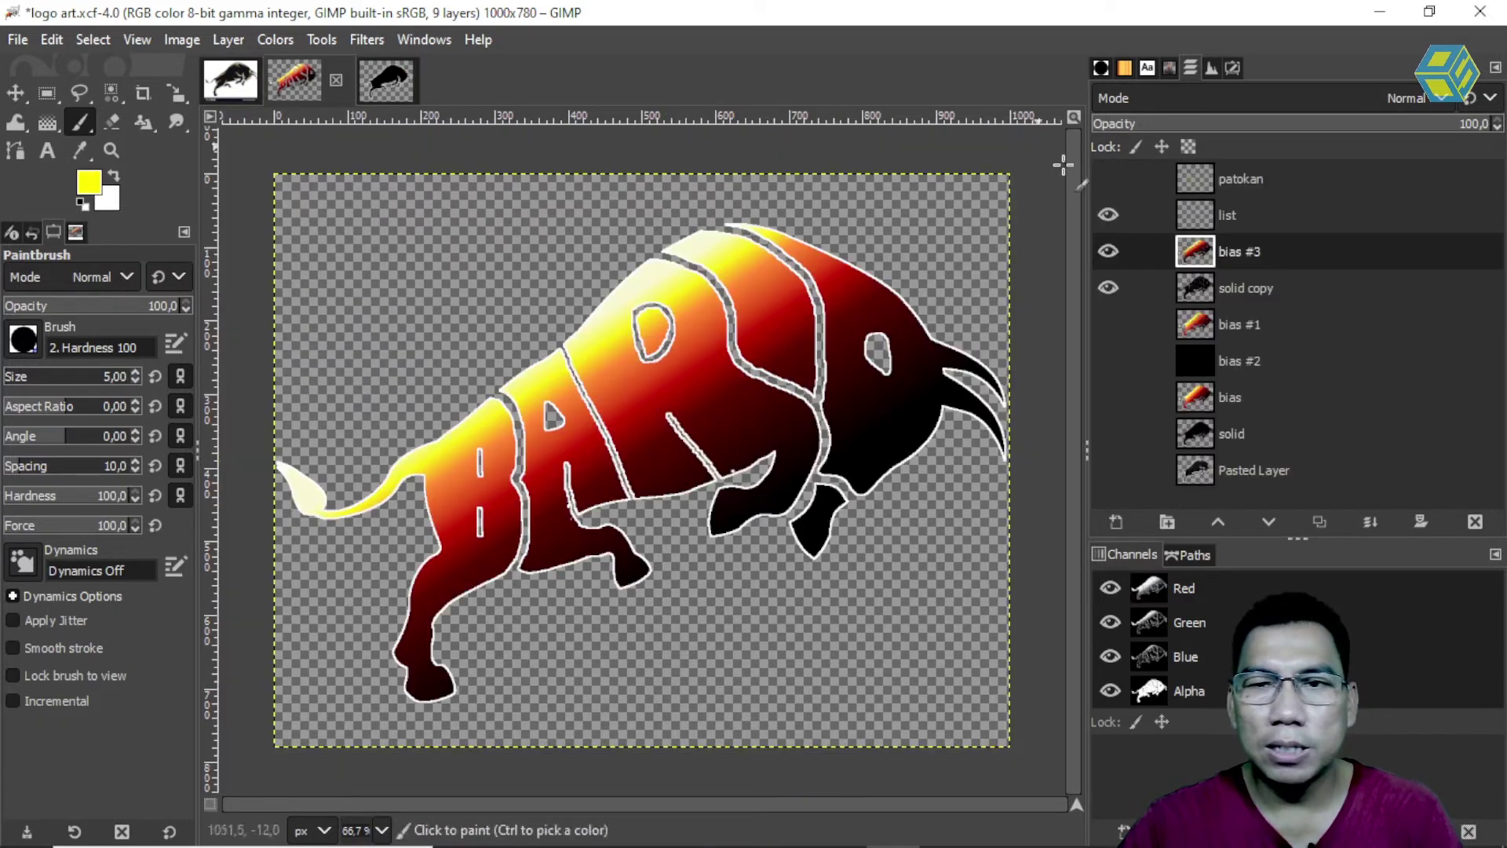
left_click(1107, 178)
left_click(1105, 214)
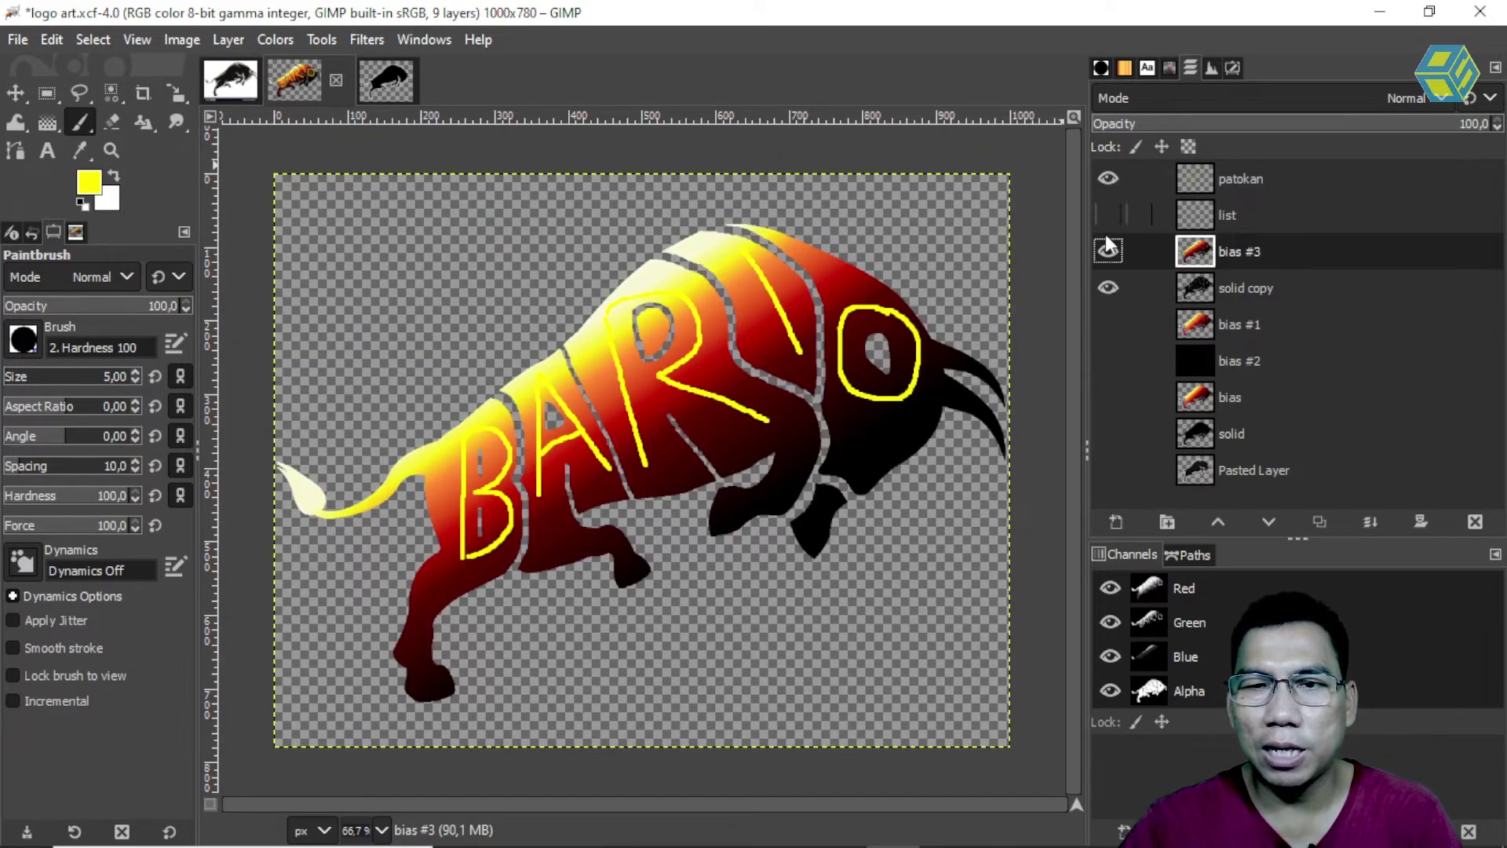
left_click(1107, 251)
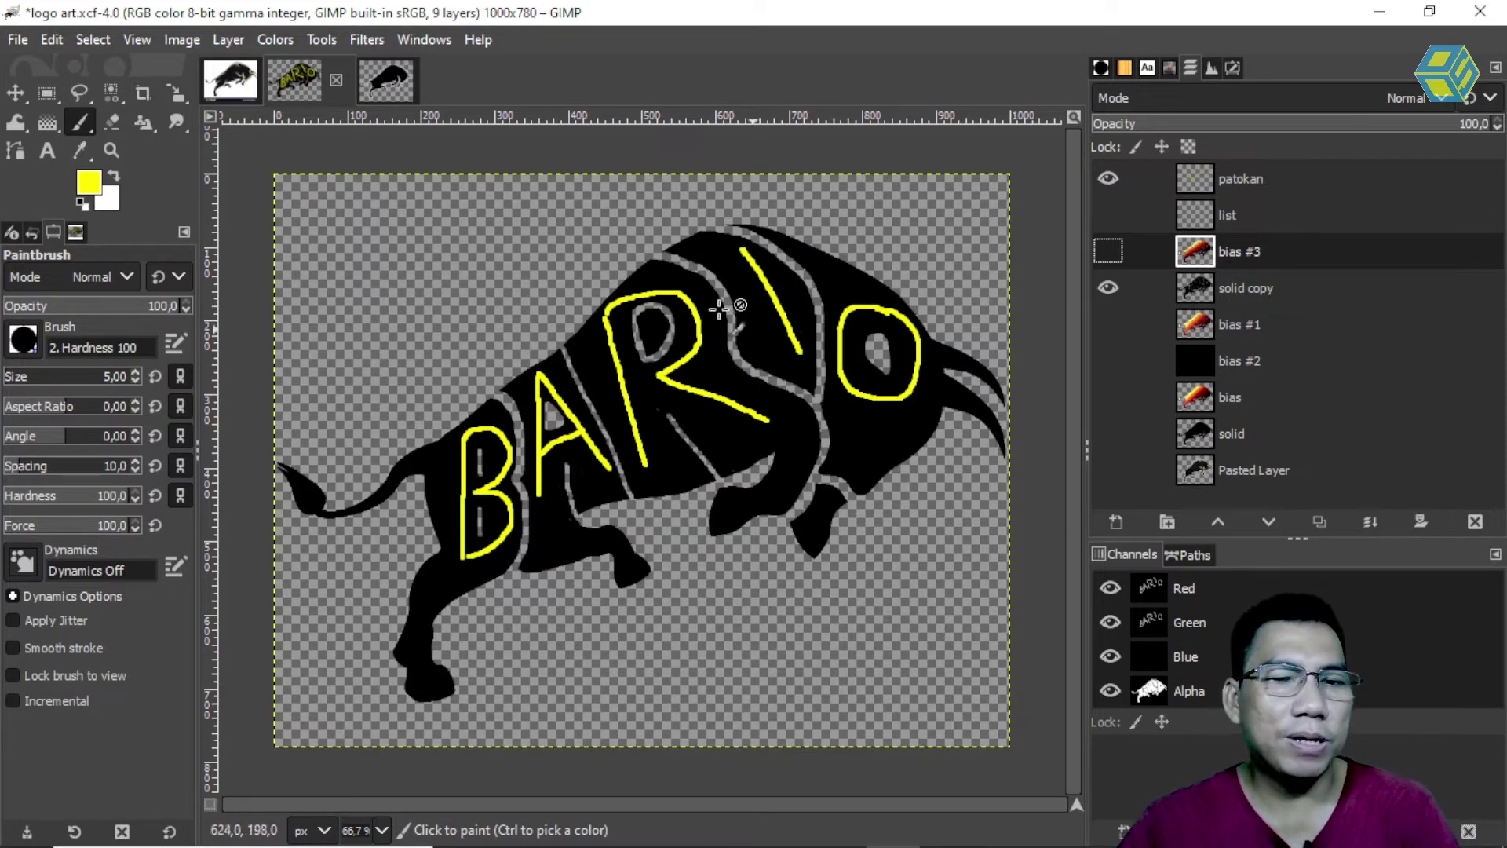
left_click(388, 88)
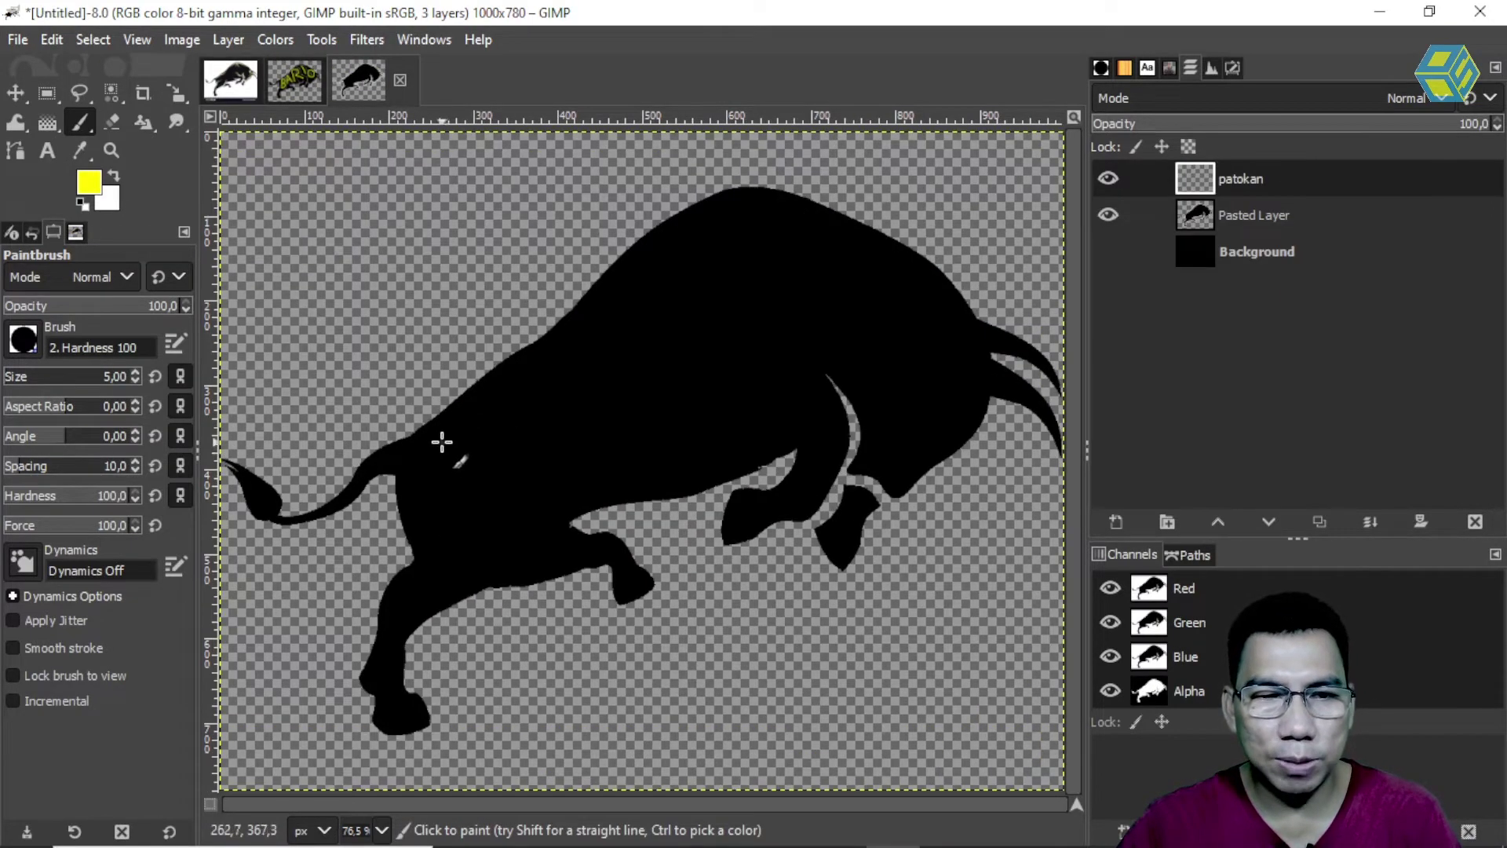
mouse_move(433, 500)
left_mouse_down()
mouse_move(440, 571)
mouse_move(458, 578)
mouse_move(488, 552)
mouse_move(476, 519)
mouse_move(493, 481)
mouse_move(469, 427)
mouse_move(433, 431)
left_mouse_up()
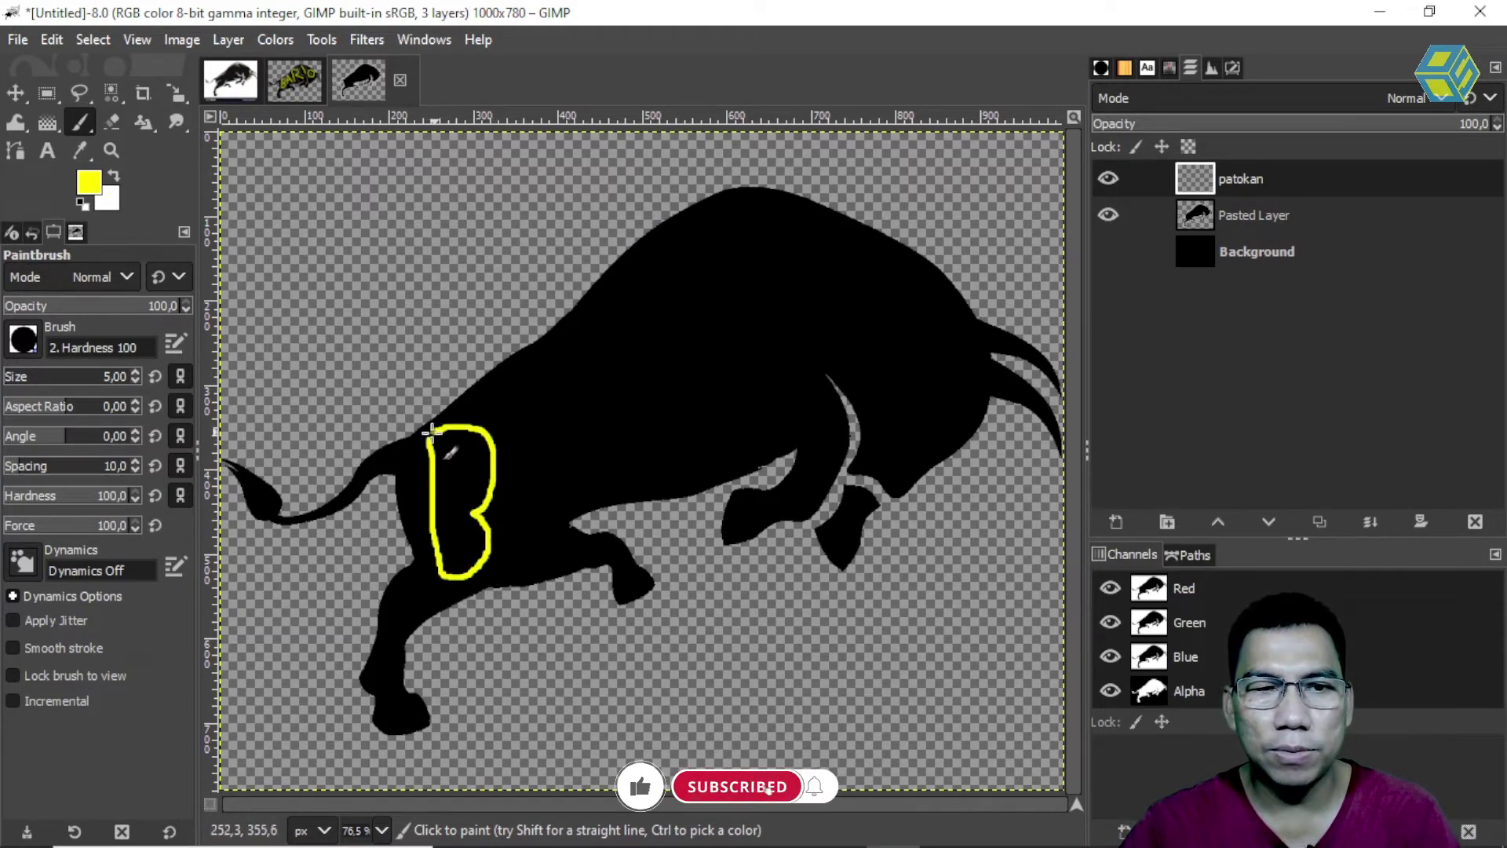
key("ctrl+z")
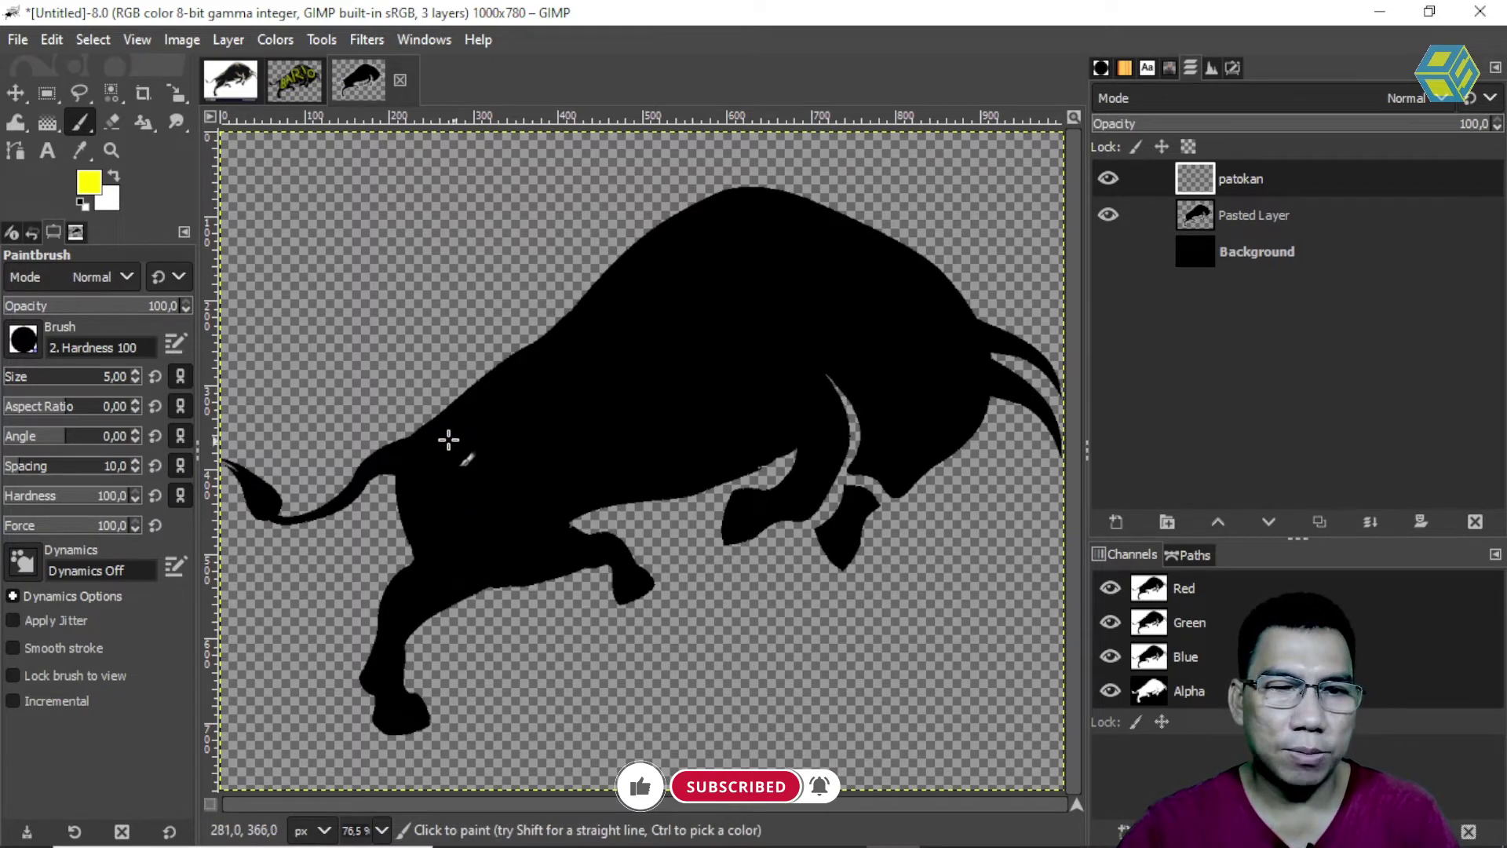
left_click_drag(431, 455, 441, 505)
key("ctrl+z")
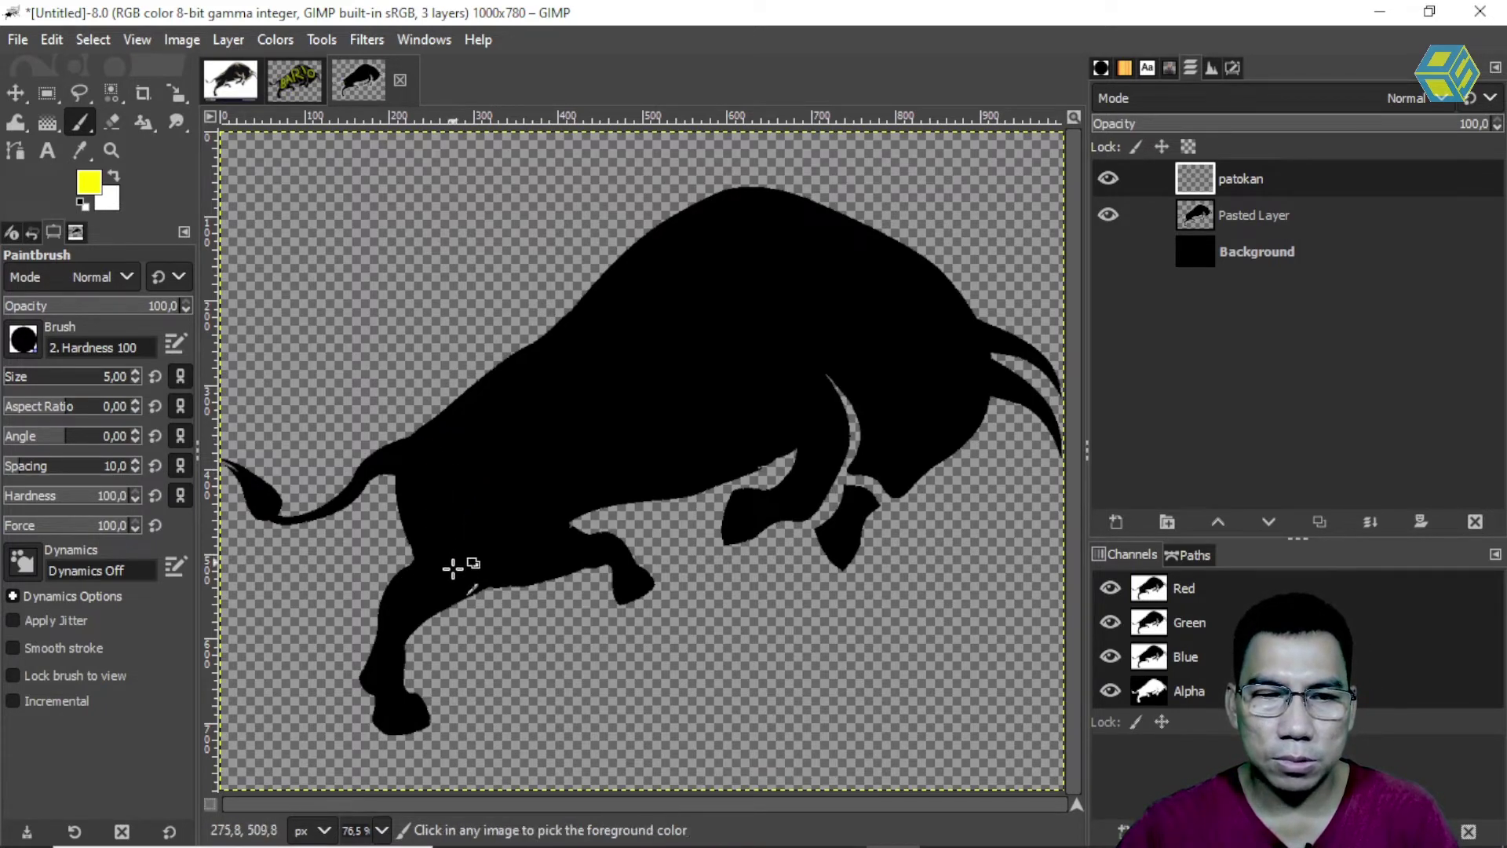
Paint the yellow guide letters B, A and R on the patokan layer, rising from the bull's rump along its body
mouse_move(447, 579)
left_mouse_down()
mouse_move(431, 444)
mouse_move(461, 417)
mouse_move(485, 416)
mouse_move(509, 456)
mouse_move(484, 485)
mouse_move(509, 485)
mouse_move(516, 510)
mouse_move(488, 557)
left_mouse_up()
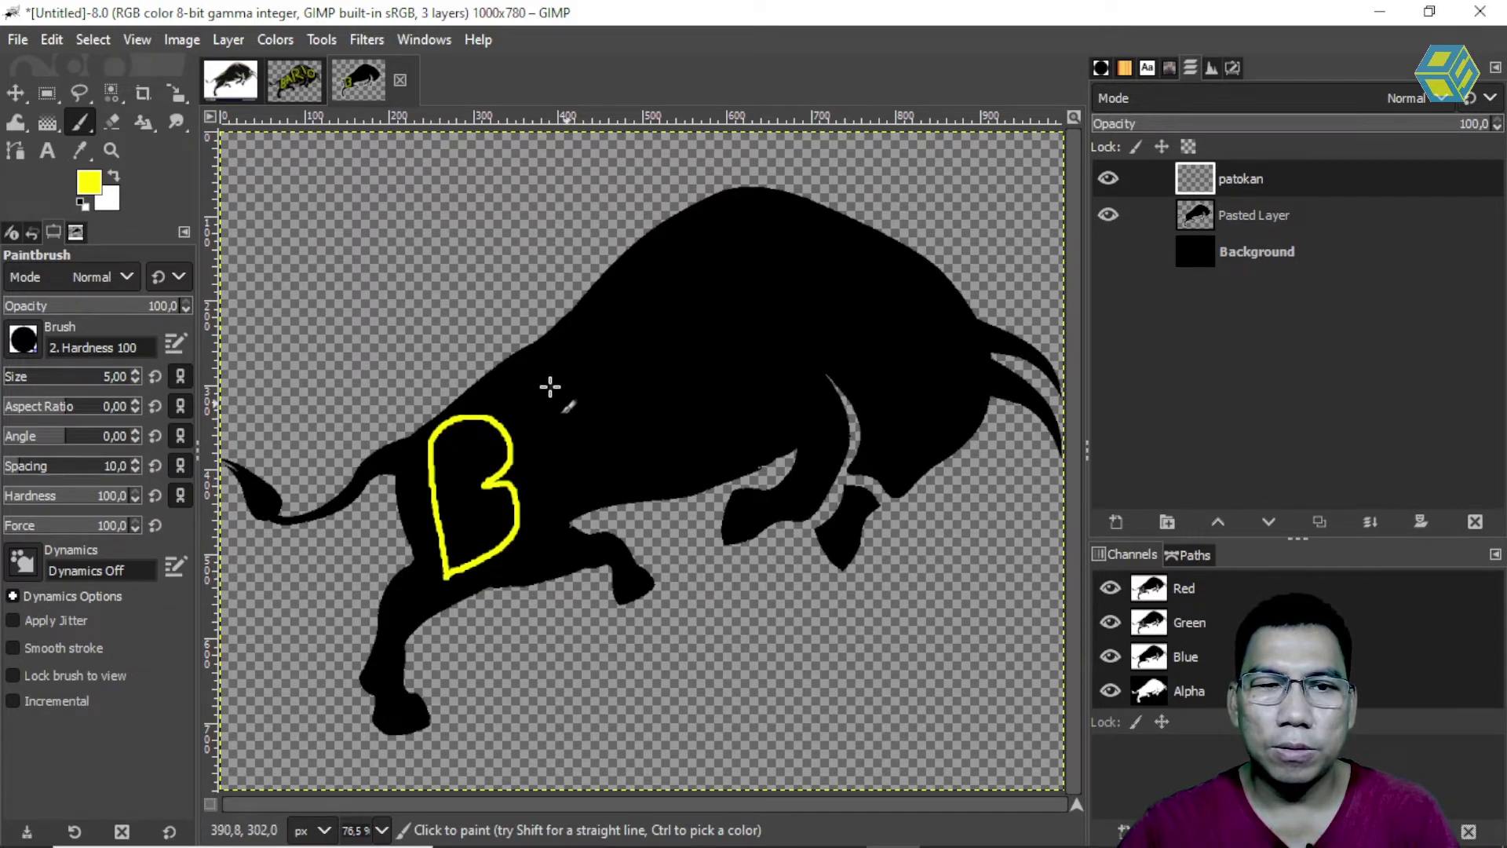
left_click_drag(530, 363, 544, 484)
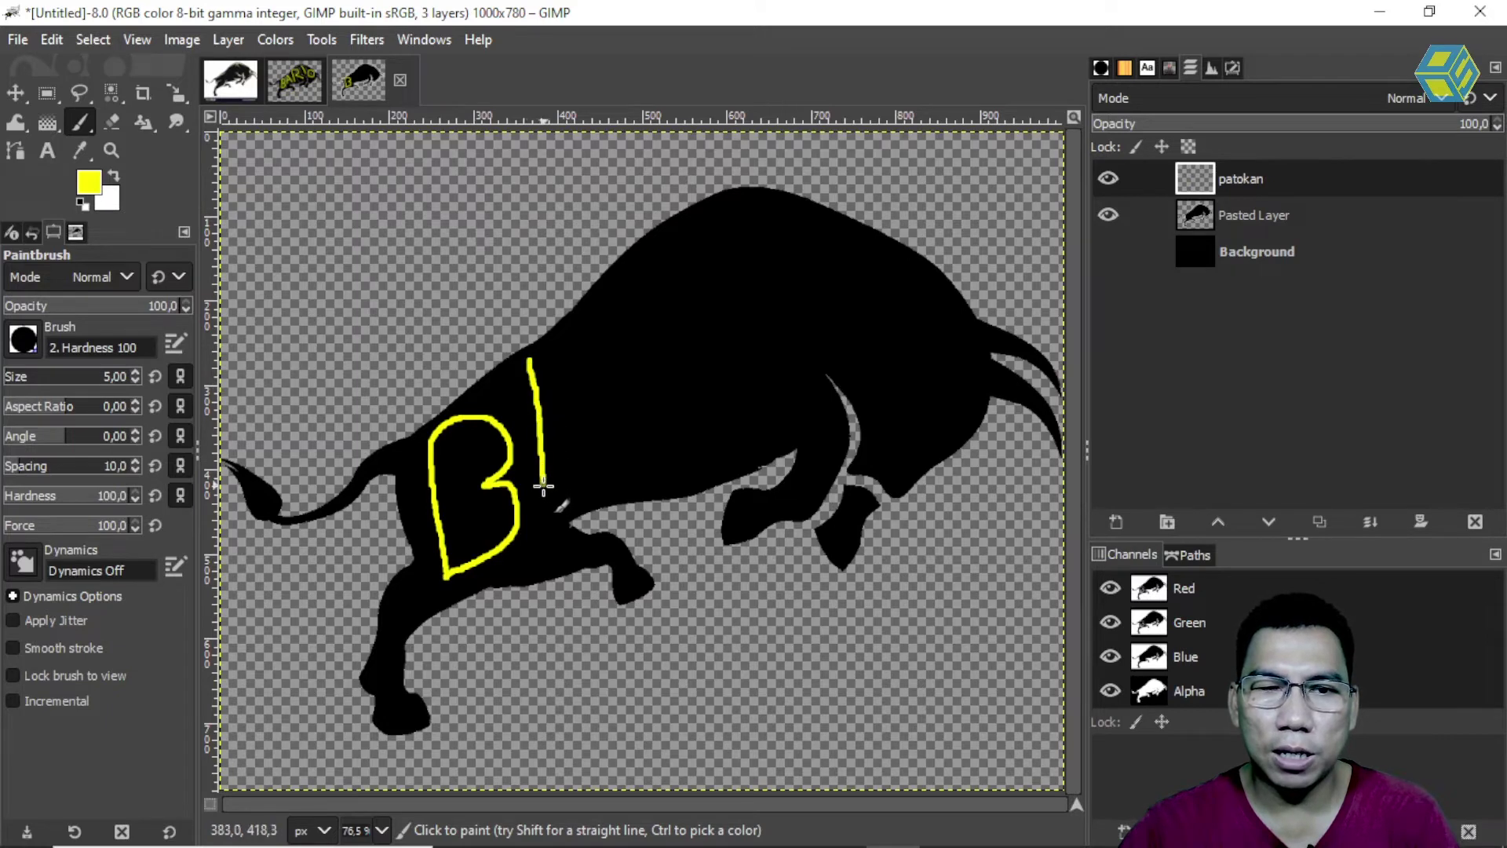
left_click_drag(567, 383, 611, 436)
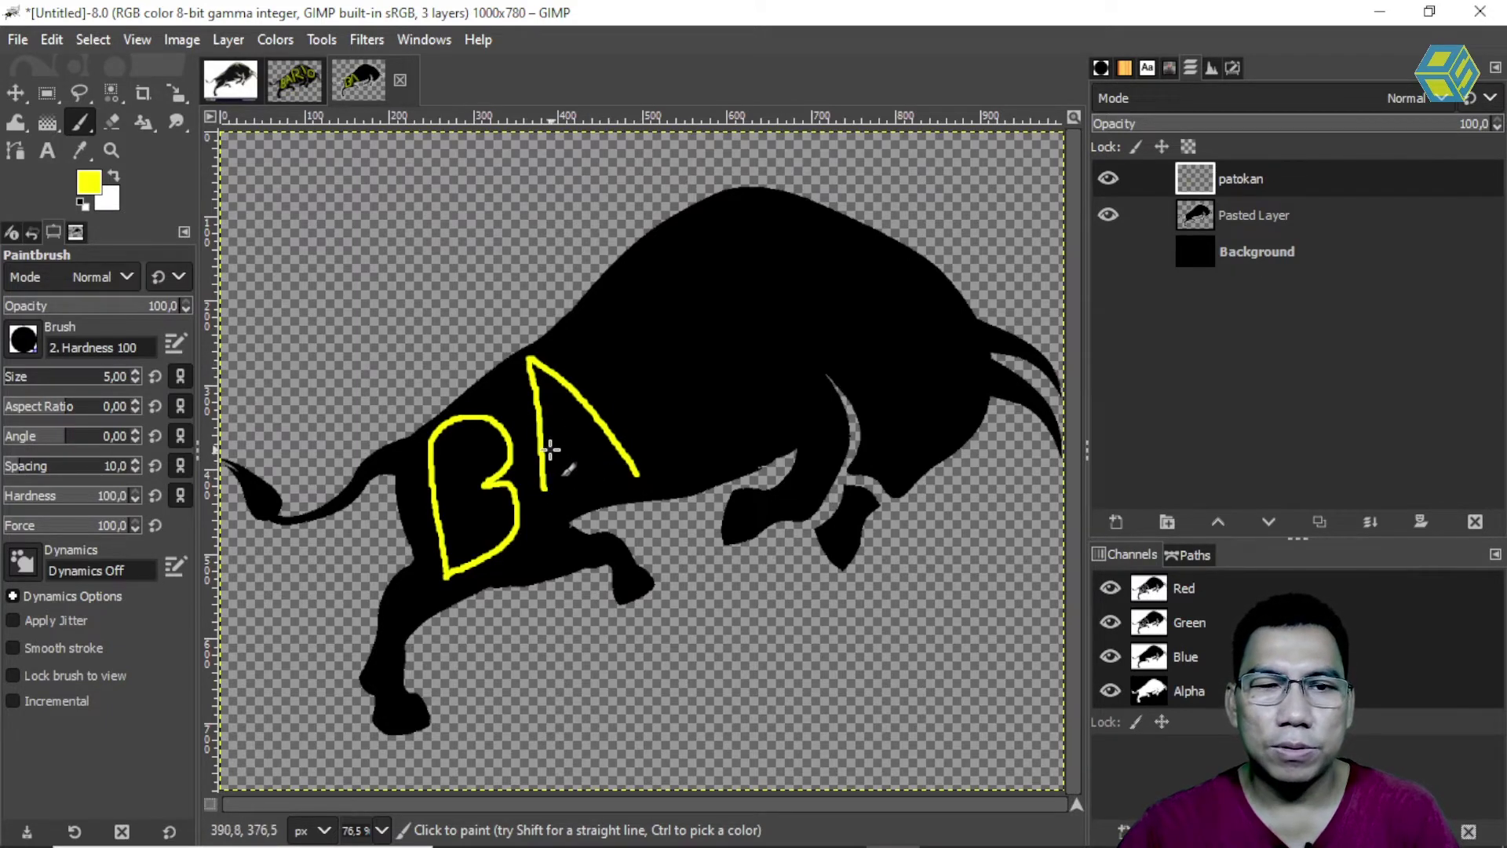
left_click_drag(545, 445, 602, 428)
left_click_drag(624, 283, 686, 439)
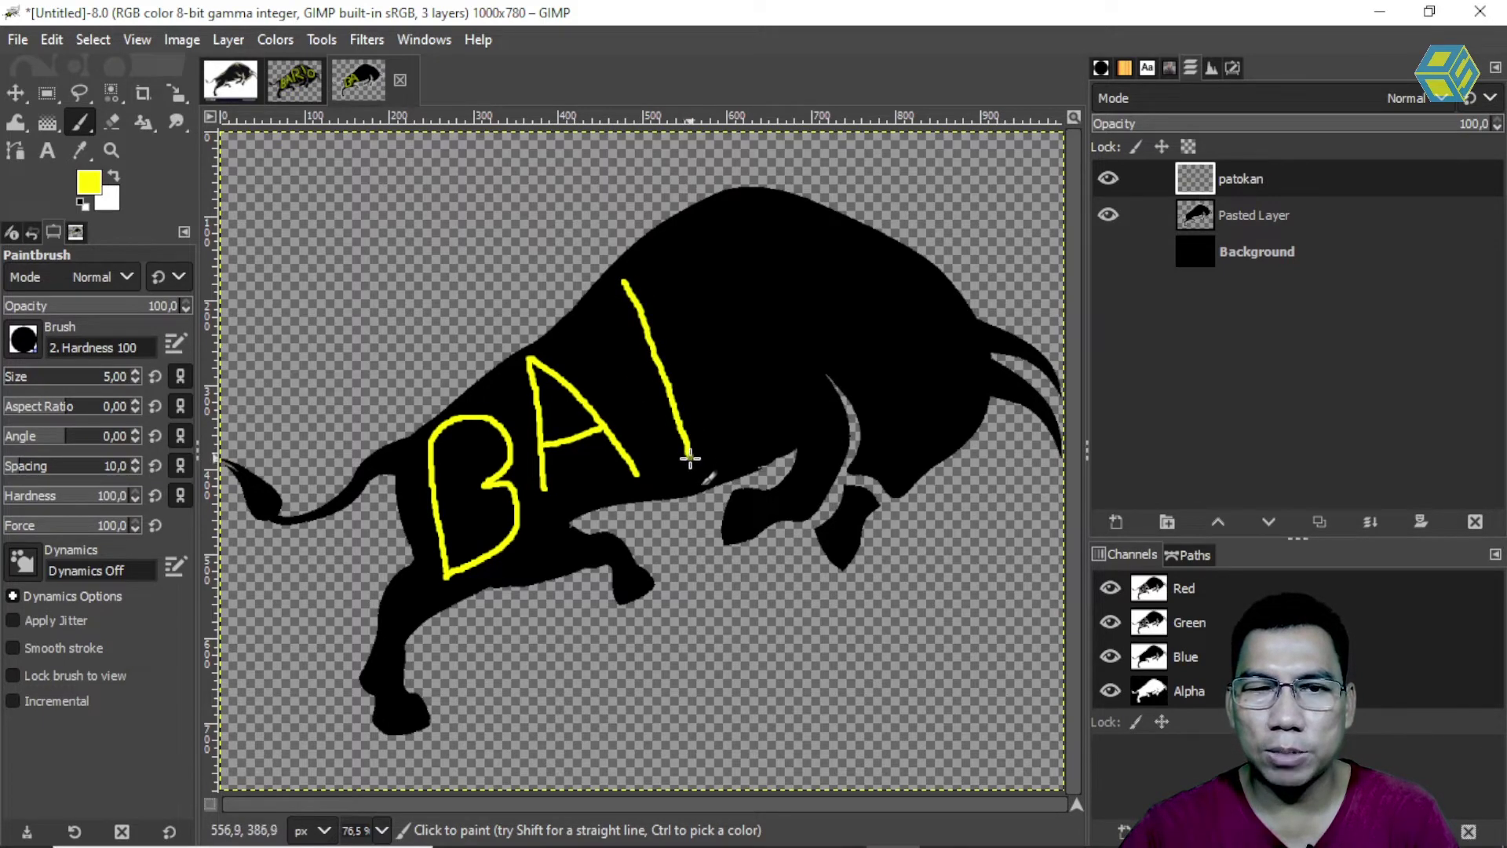
mouse_move(621, 280)
left_mouse_down()
mouse_move(660, 250)
mouse_move(726, 249)
mouse_move(737, 292)
mouse_move(689, 341)
mouse_move(739, 369)
left_mouse_up()
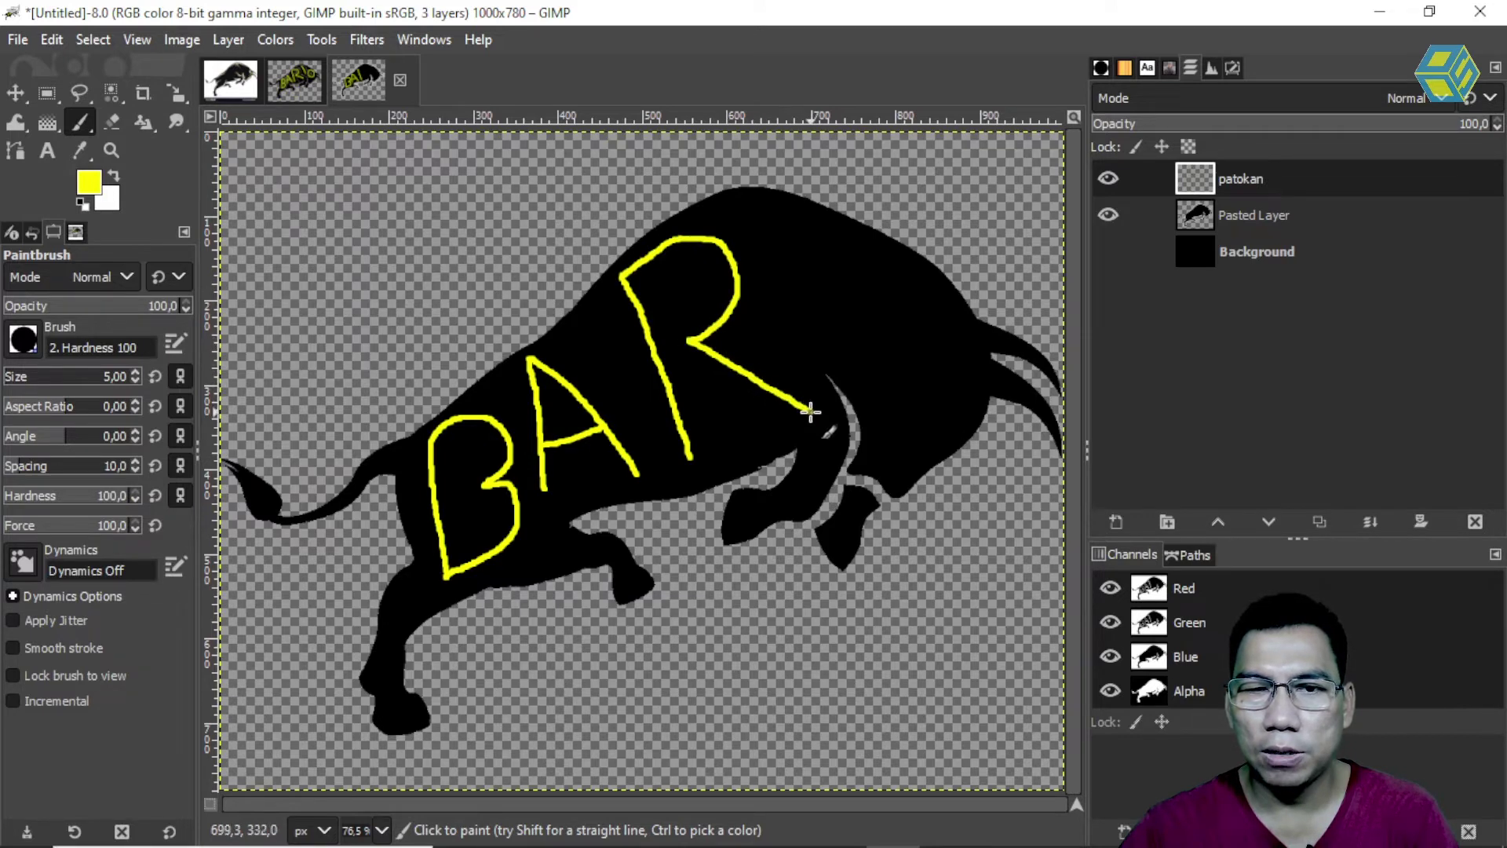
Paint the yellow guide letter I on the bull's shoulder and the letter O on its head
left_click_drag(745, 206, 764, 212)
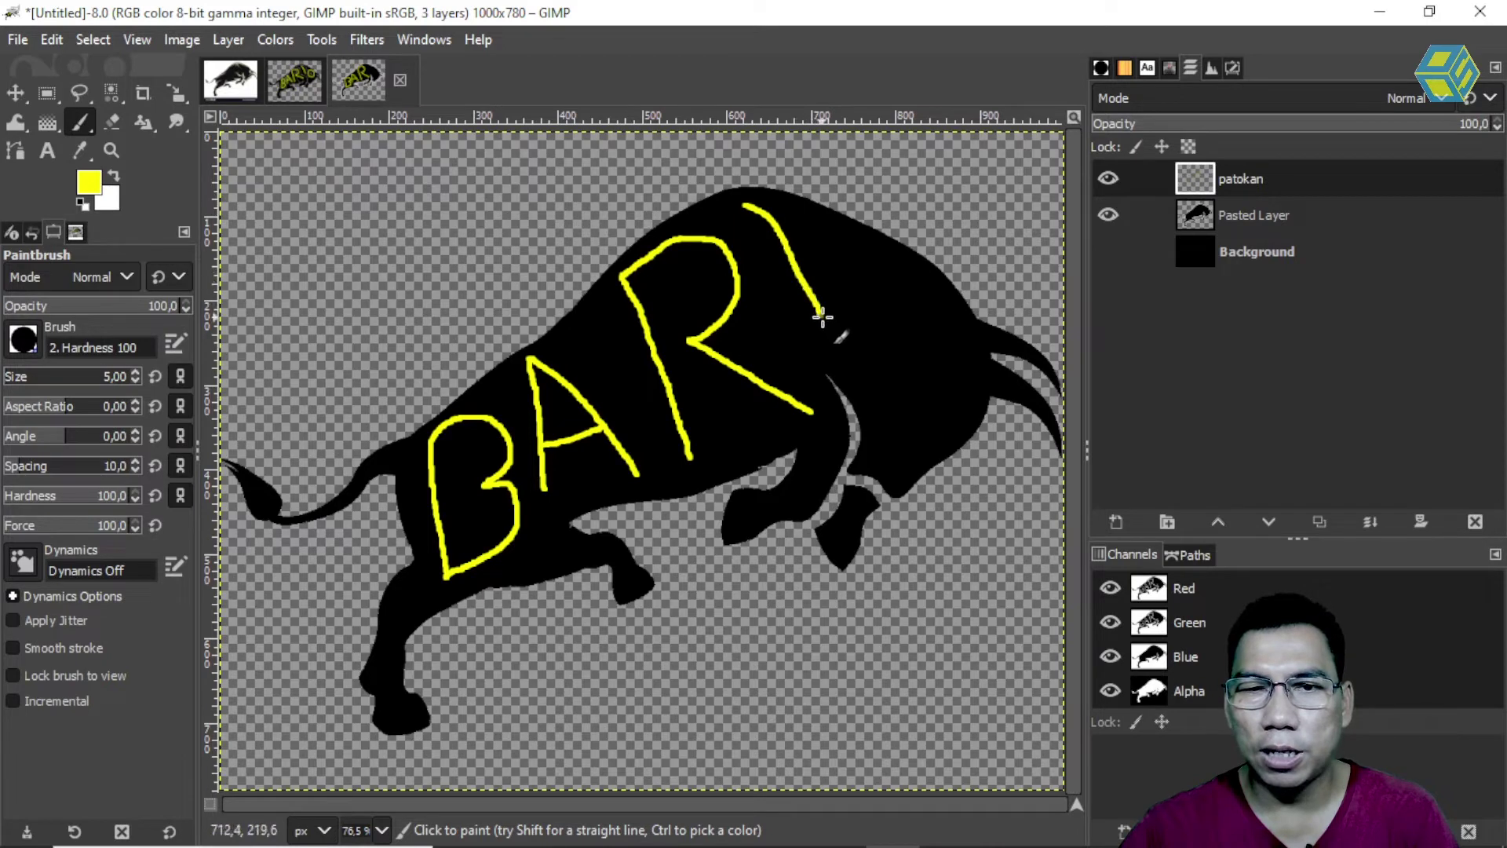
key("ctrl+z")
left_click_drag(762, 200, 828, 303)
mouse_move(931, 296)
left_mouse_down()
mouse_move(893, 333)
mouse_move(907, 382)
mouse_move(940, 393)
left_mouse_up()
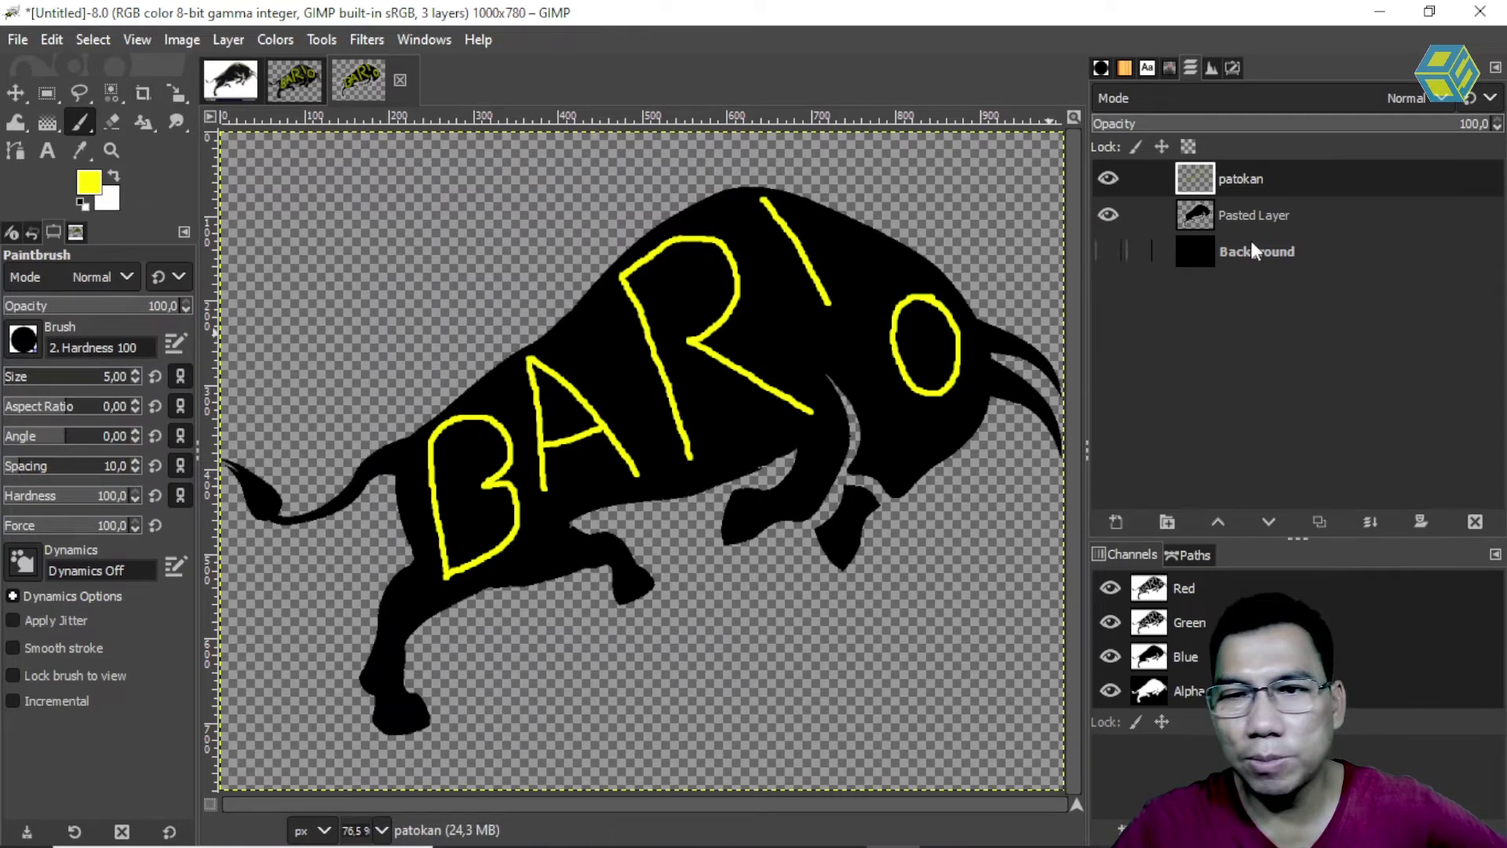
Duplicate the Pasted Layer, hide the original, and activate the Eraser for the copy
left_click(1239, 219)
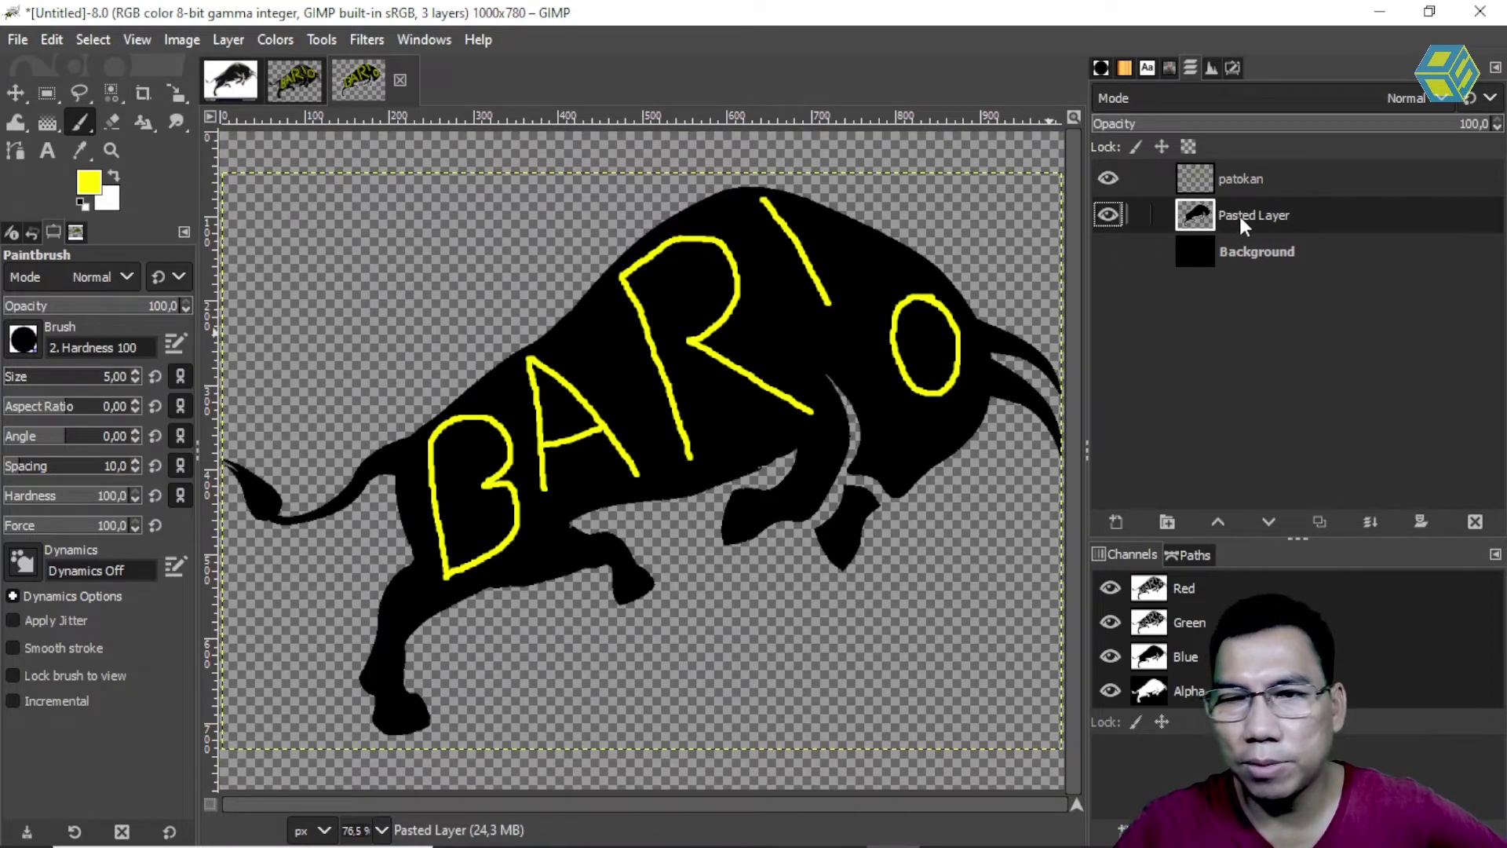
right_click(1239, 215)
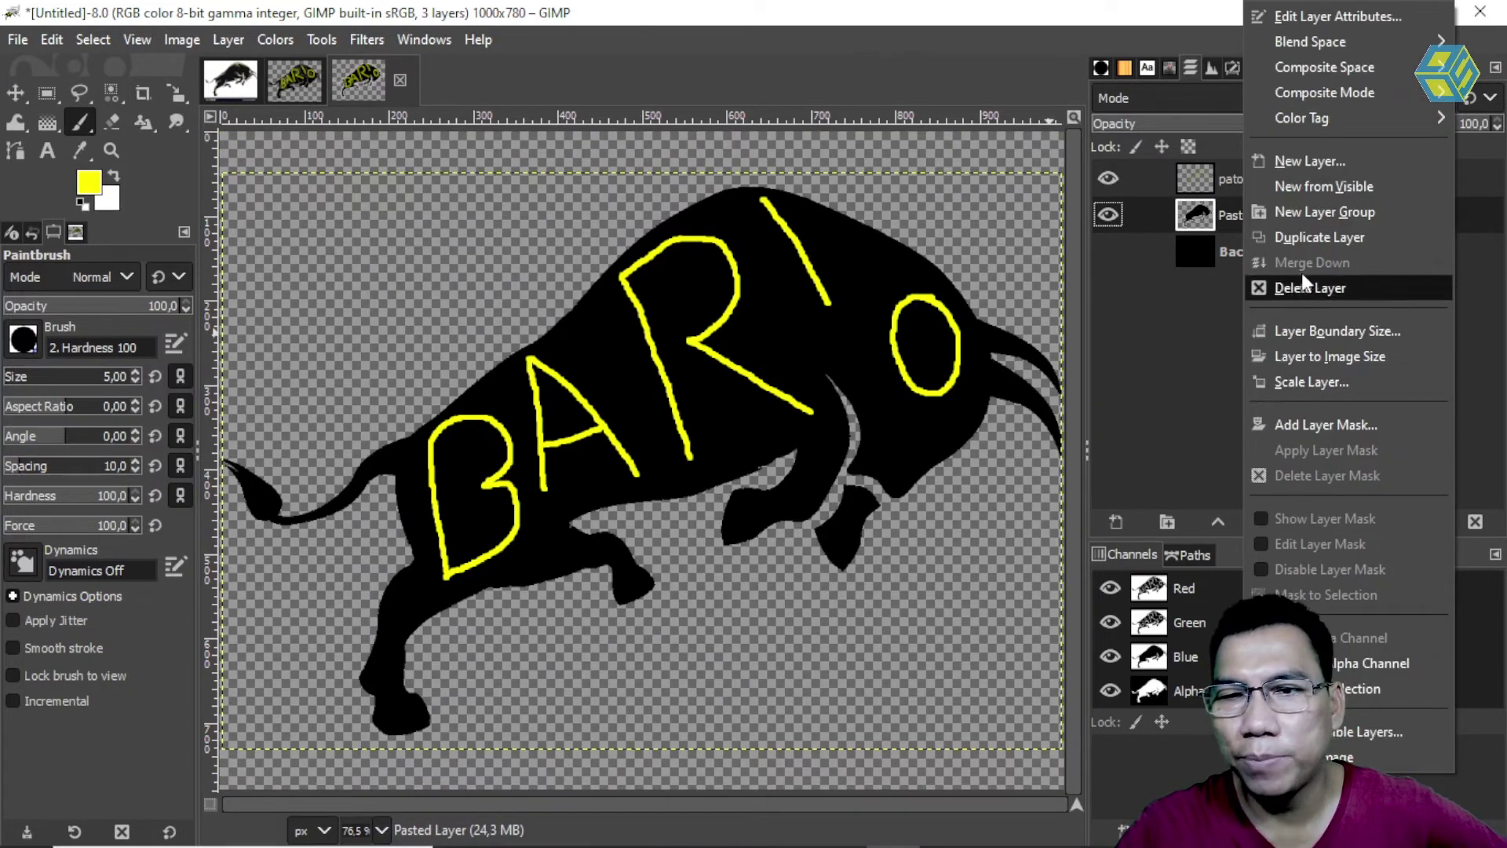
left_click(1301, 237)
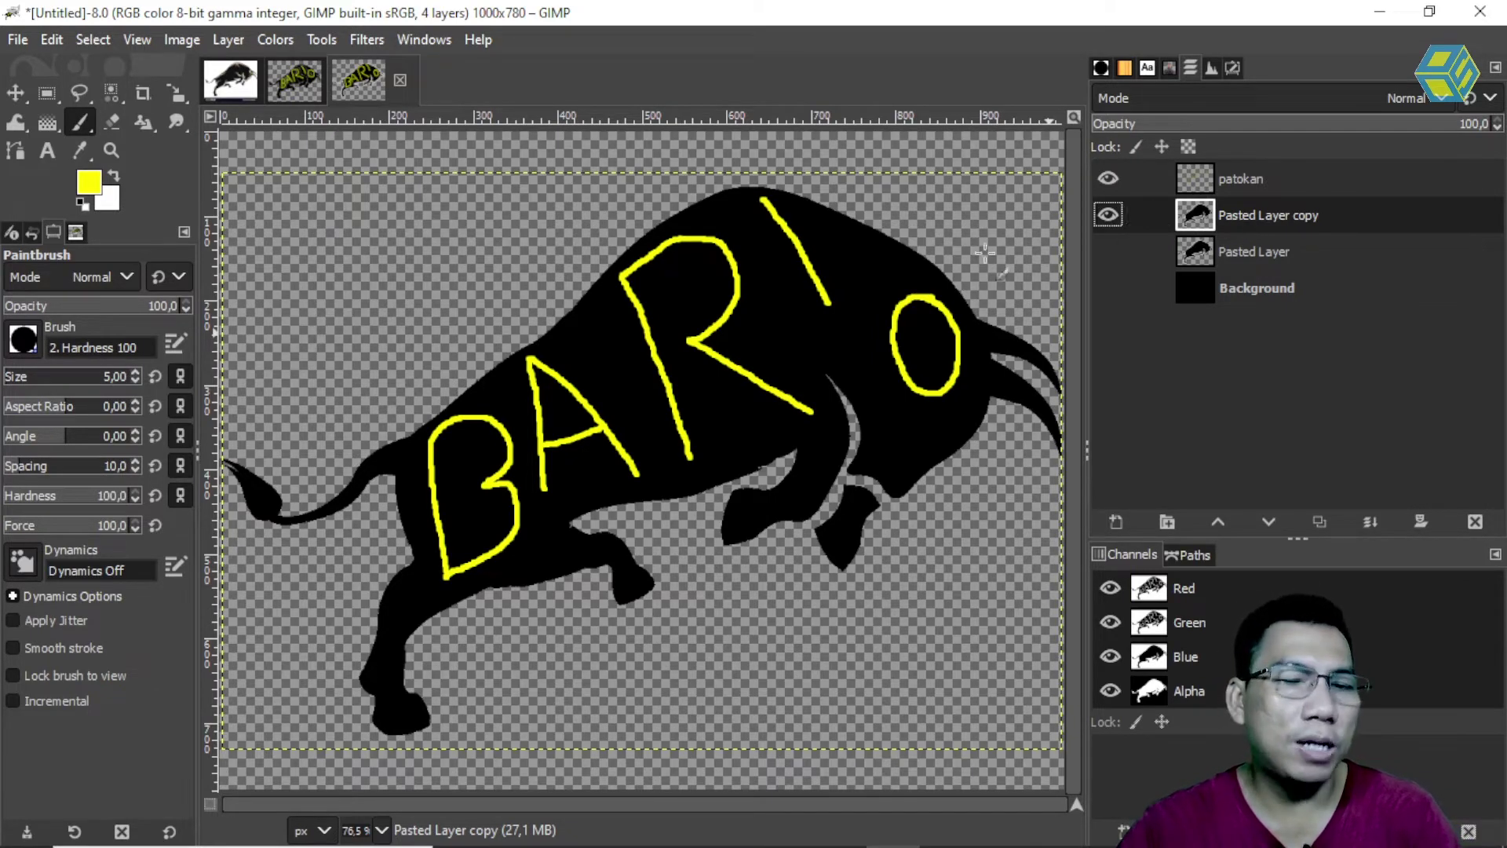
left_click(114, 121)
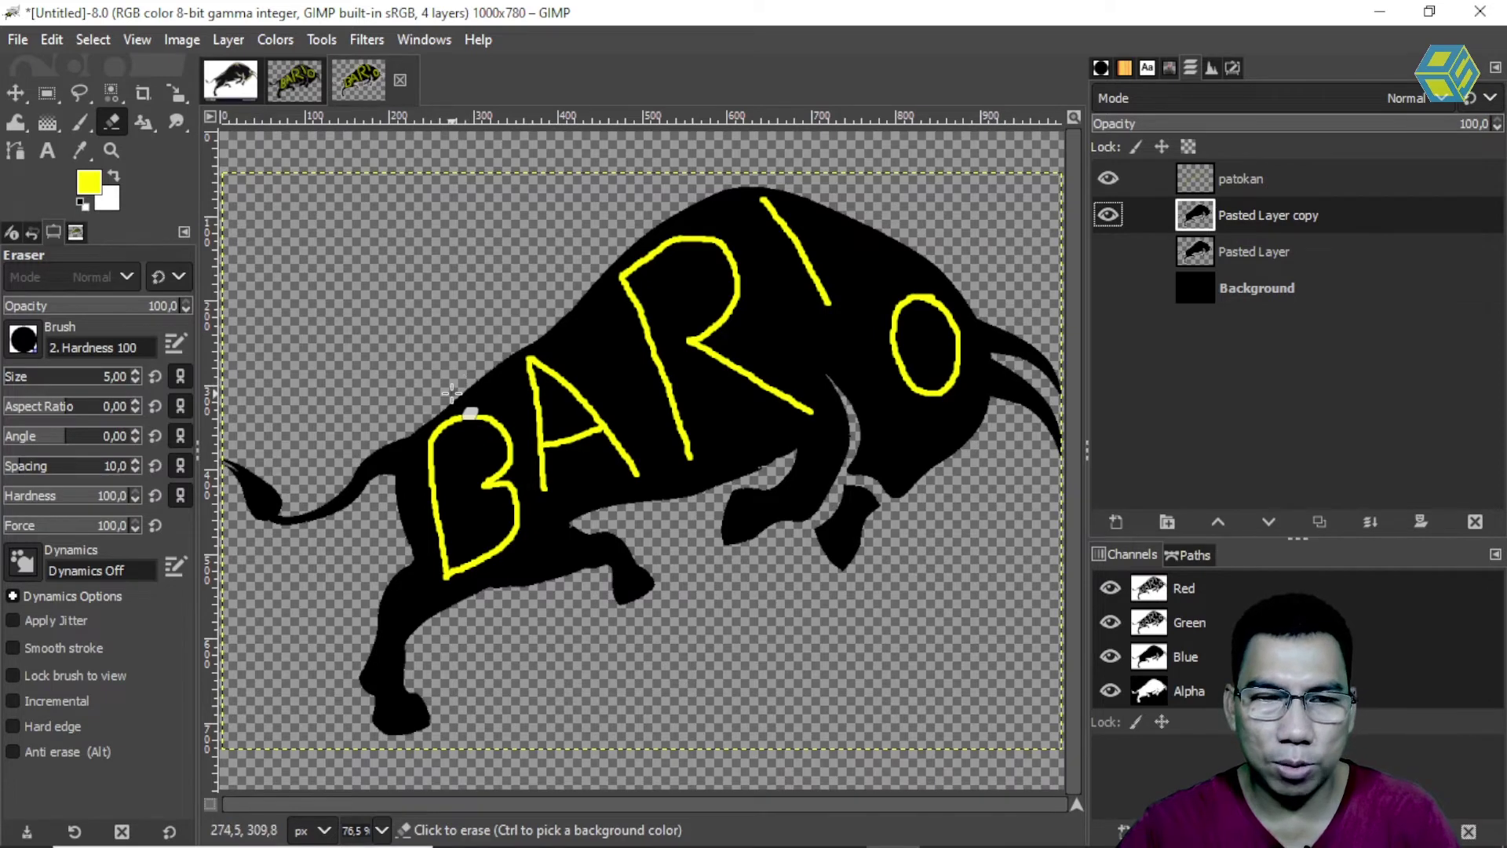
mouse_move(464, 392)
left_mouse_down()
mouse_move(523, 432)
mouse_move(537, 539)
mouse_move(472, 640)
left_mouse_up()
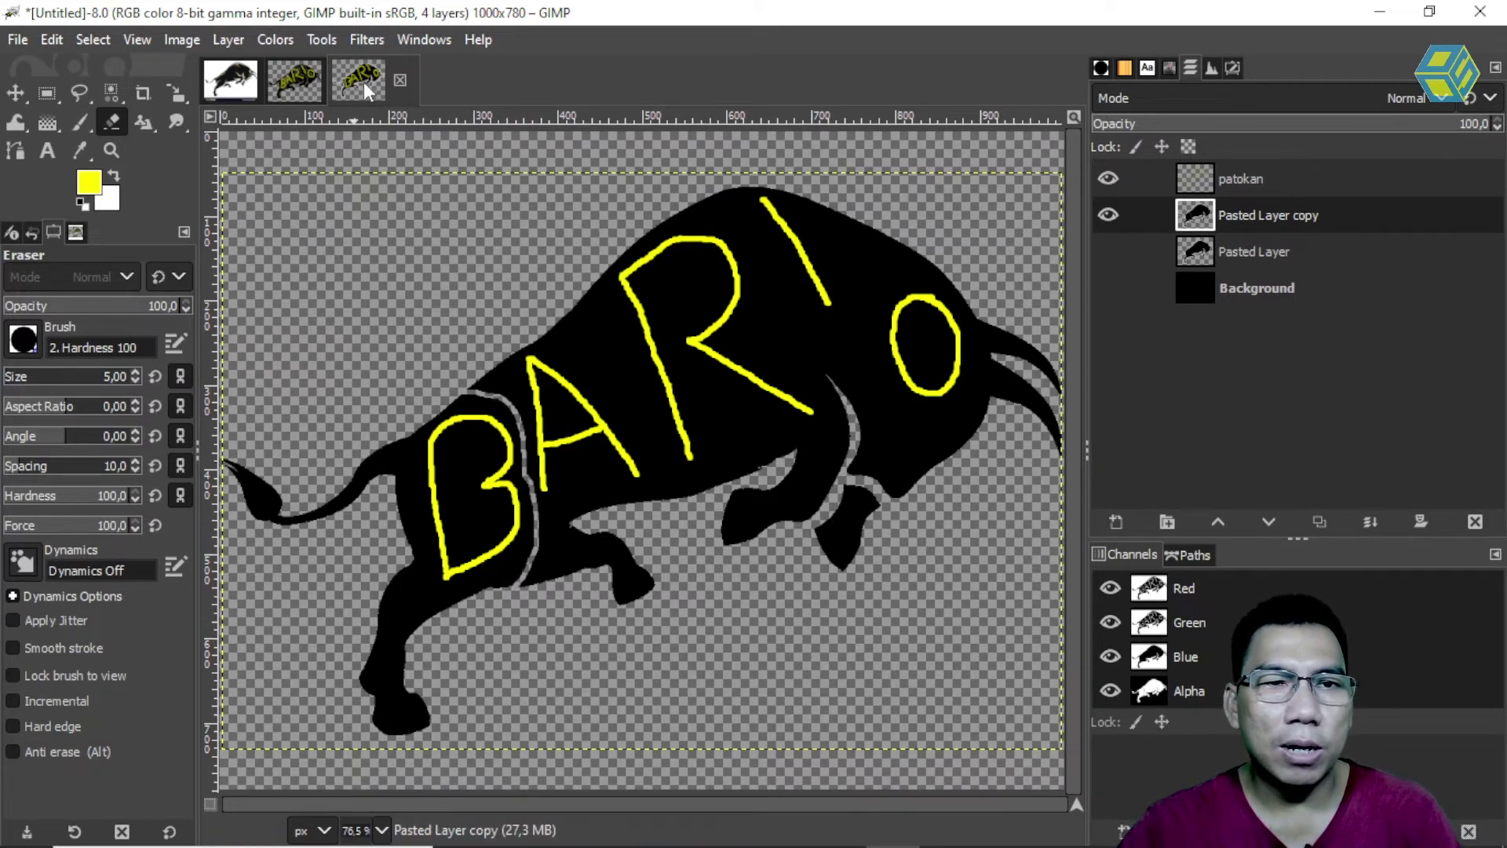
left_click(306, 81)
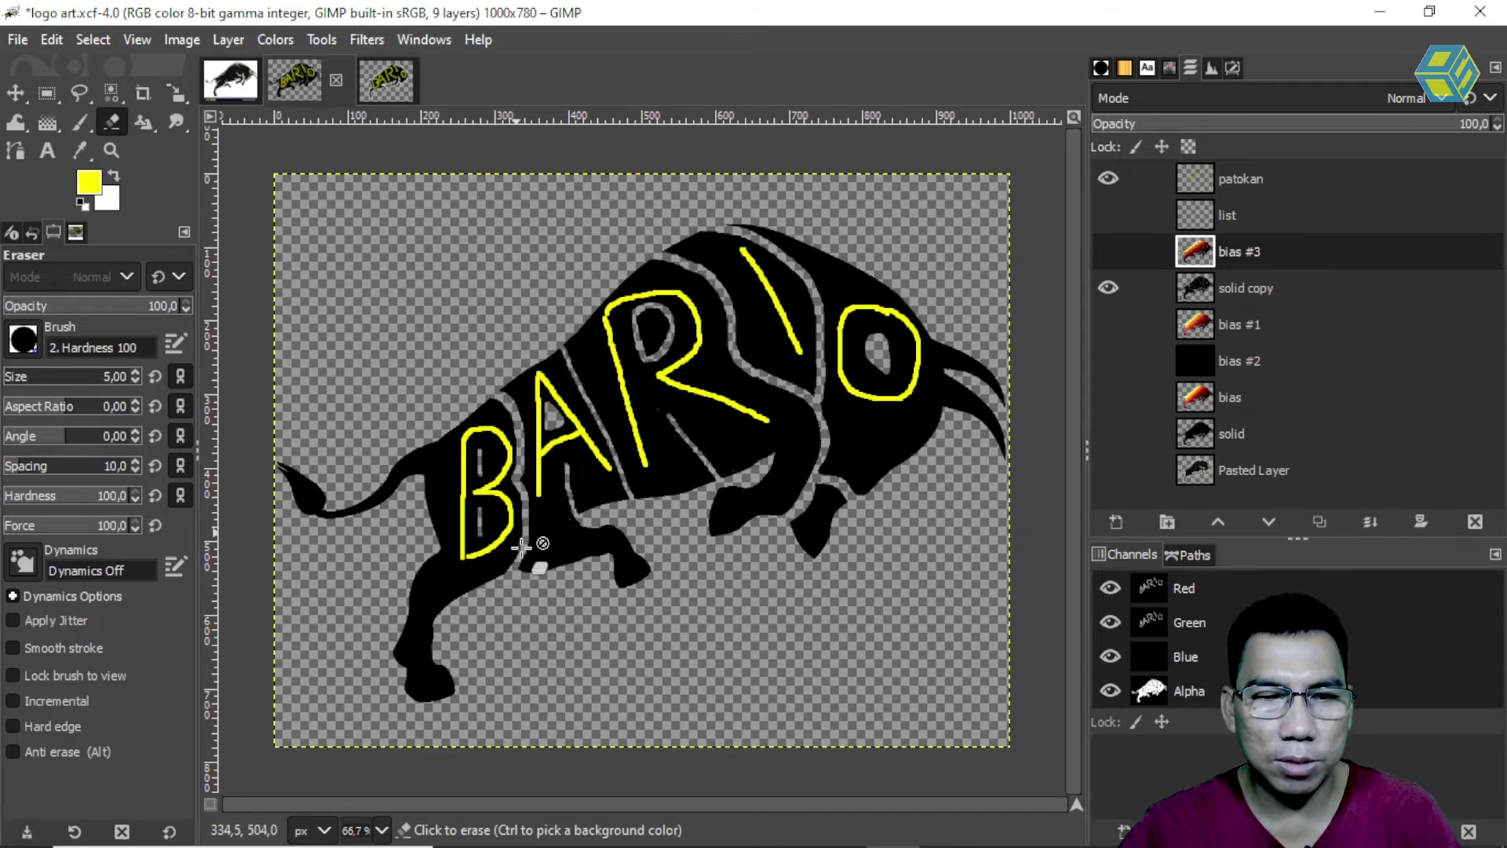
left_click(391, 79)
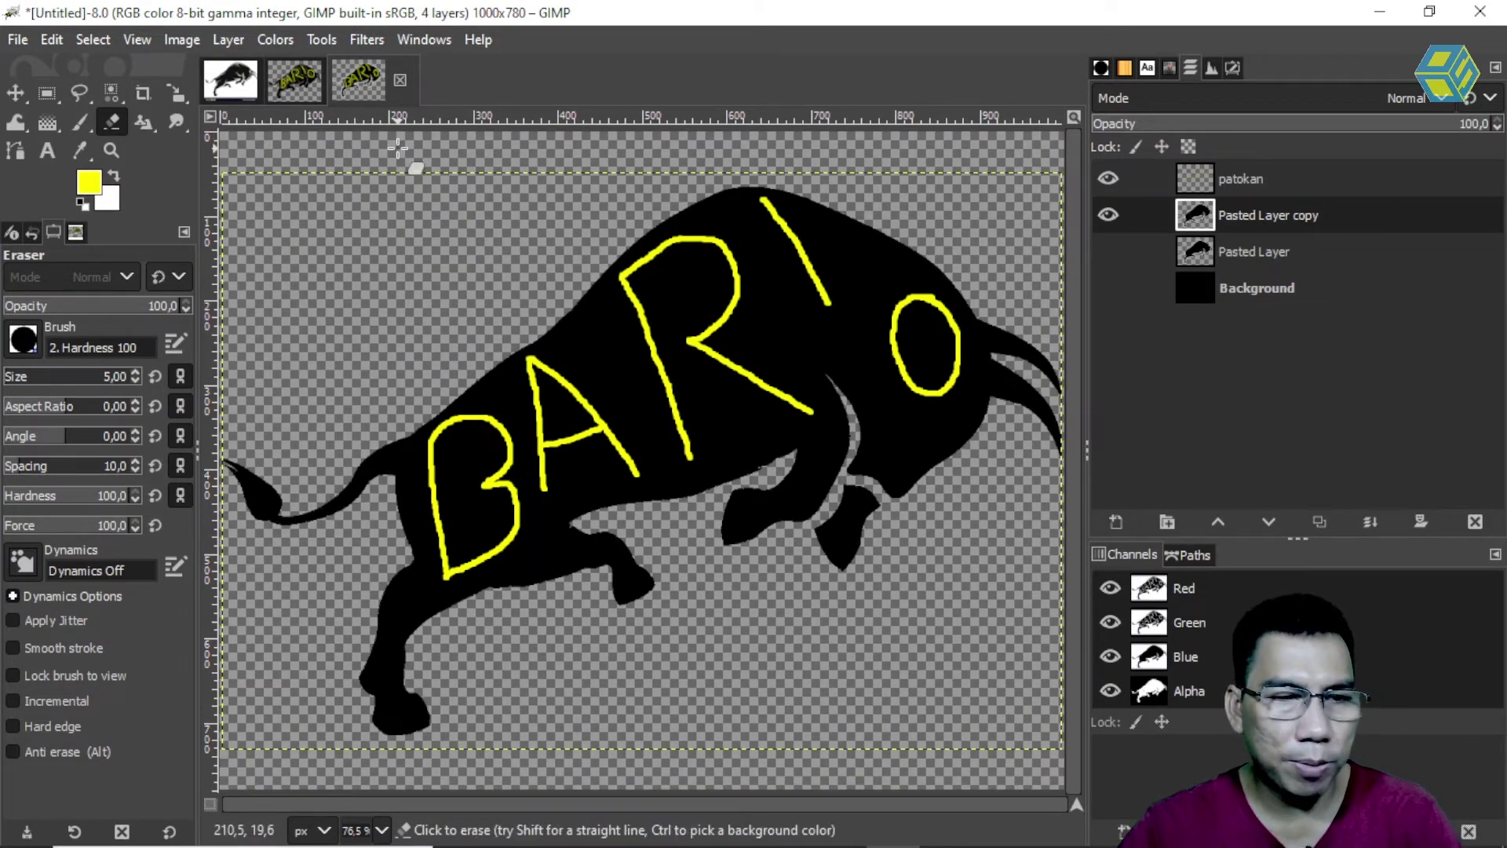
left_click_drag(465, 398, 519, 424)
left_click_drag(522, 478, 563, 525)
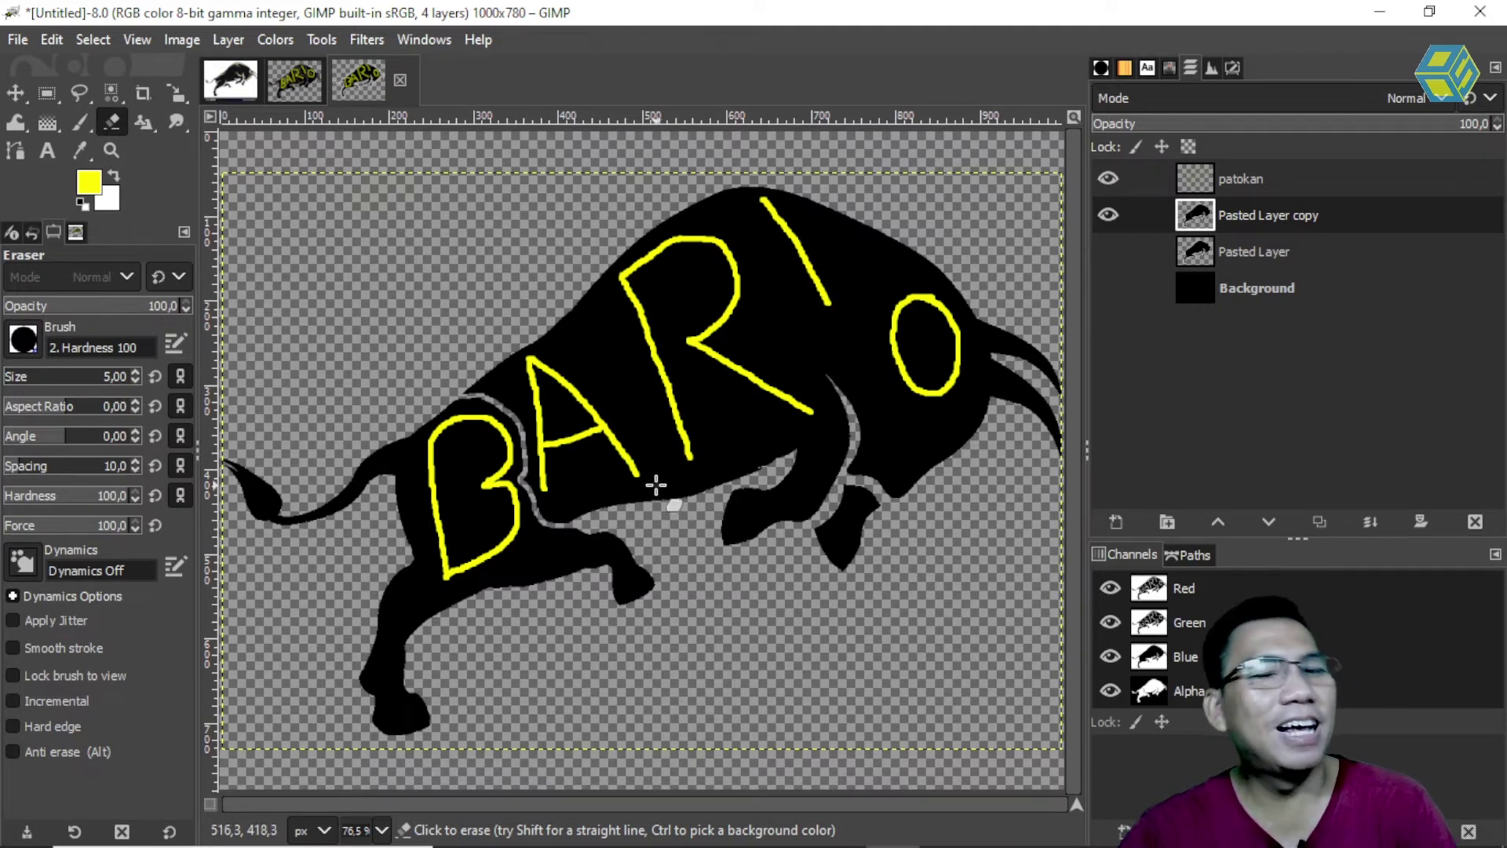
key("ctrl+z")
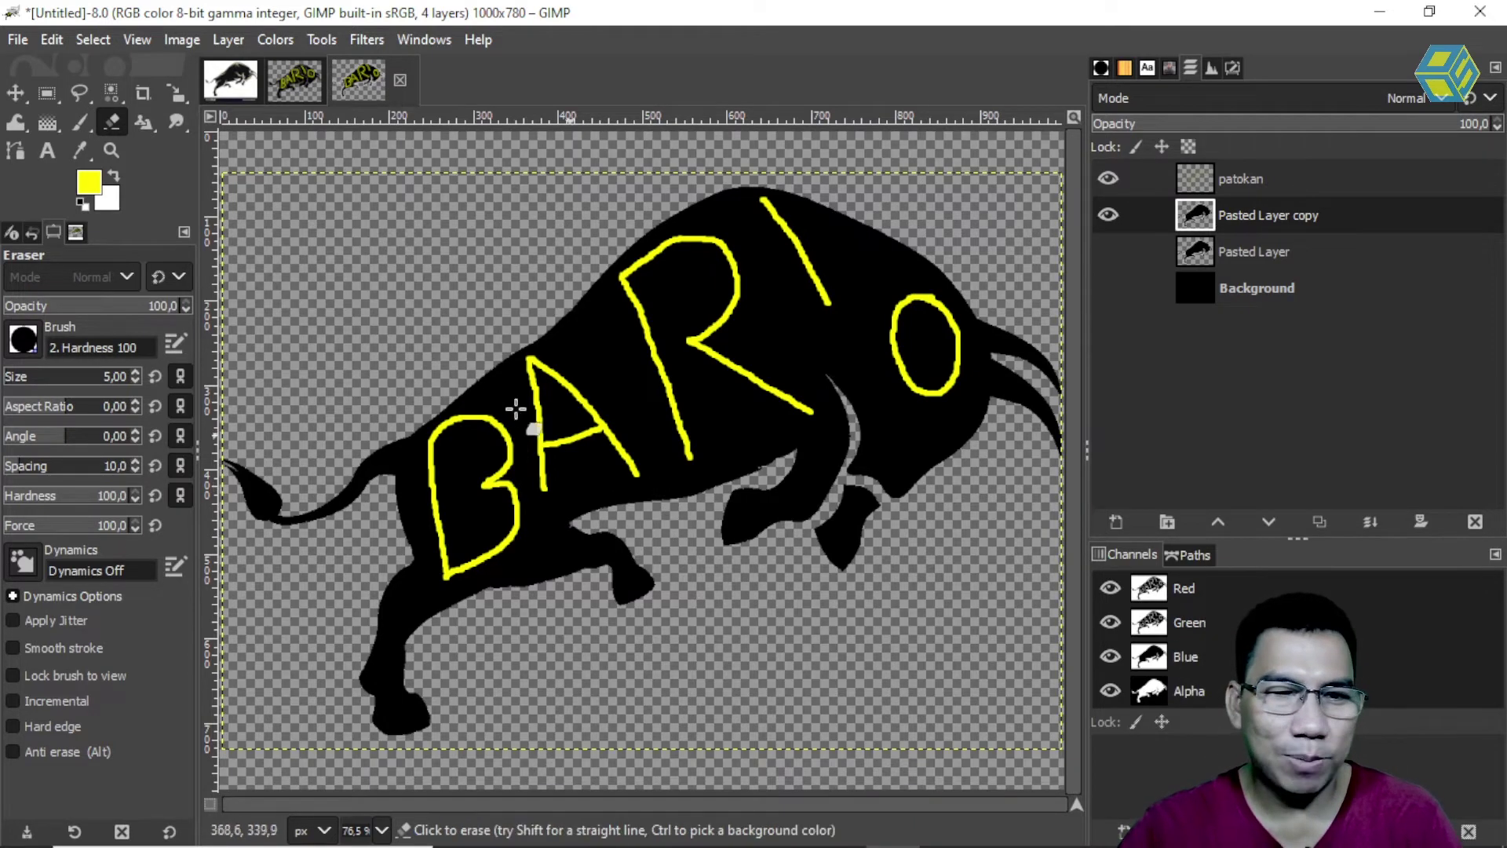
Erase thin dividing lines between B and A and between A and R, plus the A's counter and leg gap, on Pasted Layer copy
mouse_move(473, 390)
left_mouse_down()
mouse_move(528, 428)
mouse_move(541, 523)
mouse_move(502, 602)
left_mouse_up()
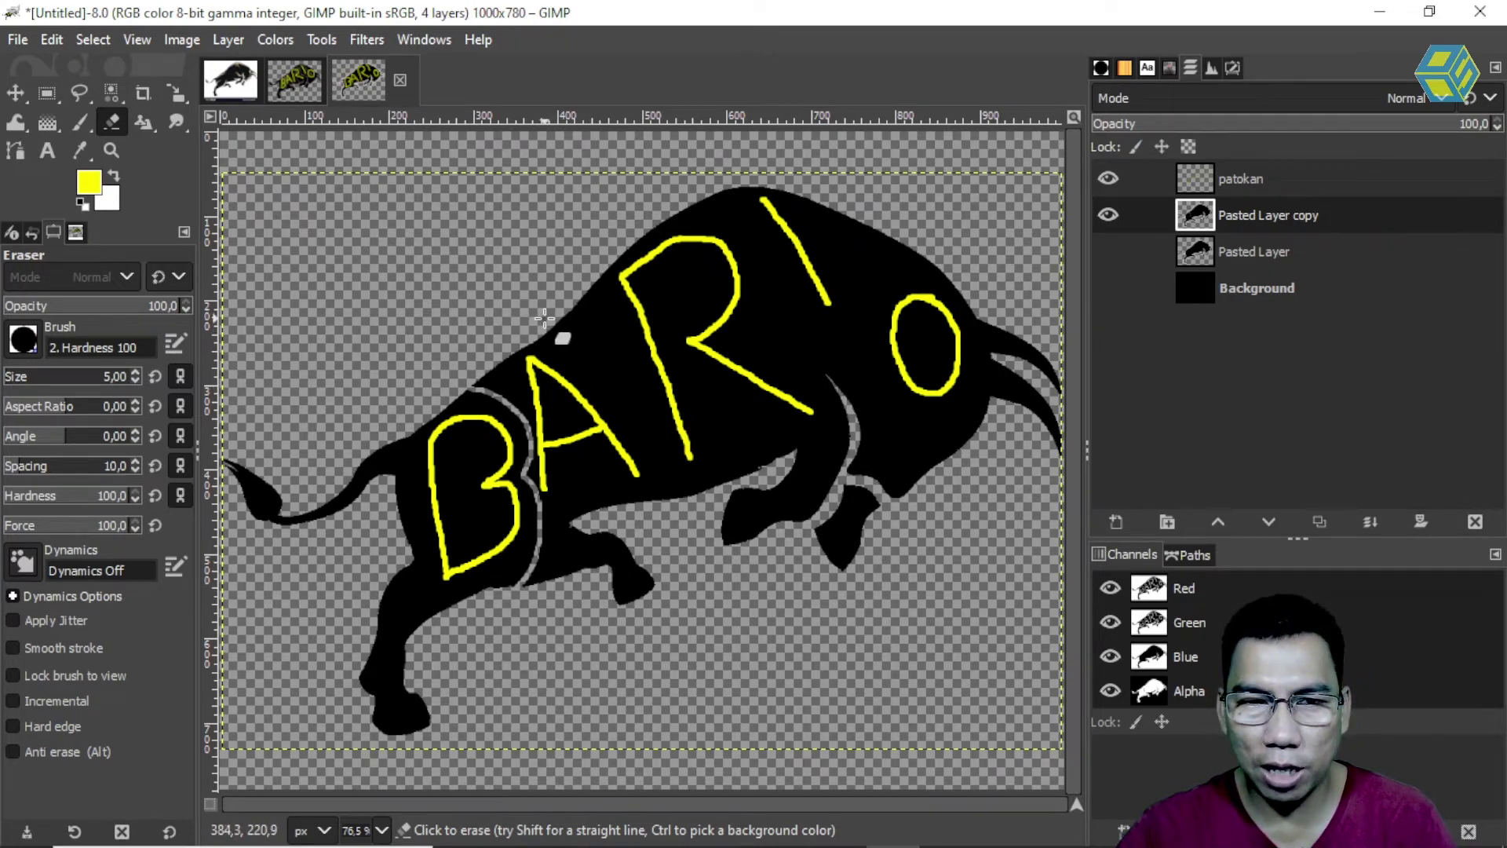
mouse_move(601, 371)
left_mouse_down()
mouse_move(627, 410)
mouse_move(645, 502)
left_mouse_up()
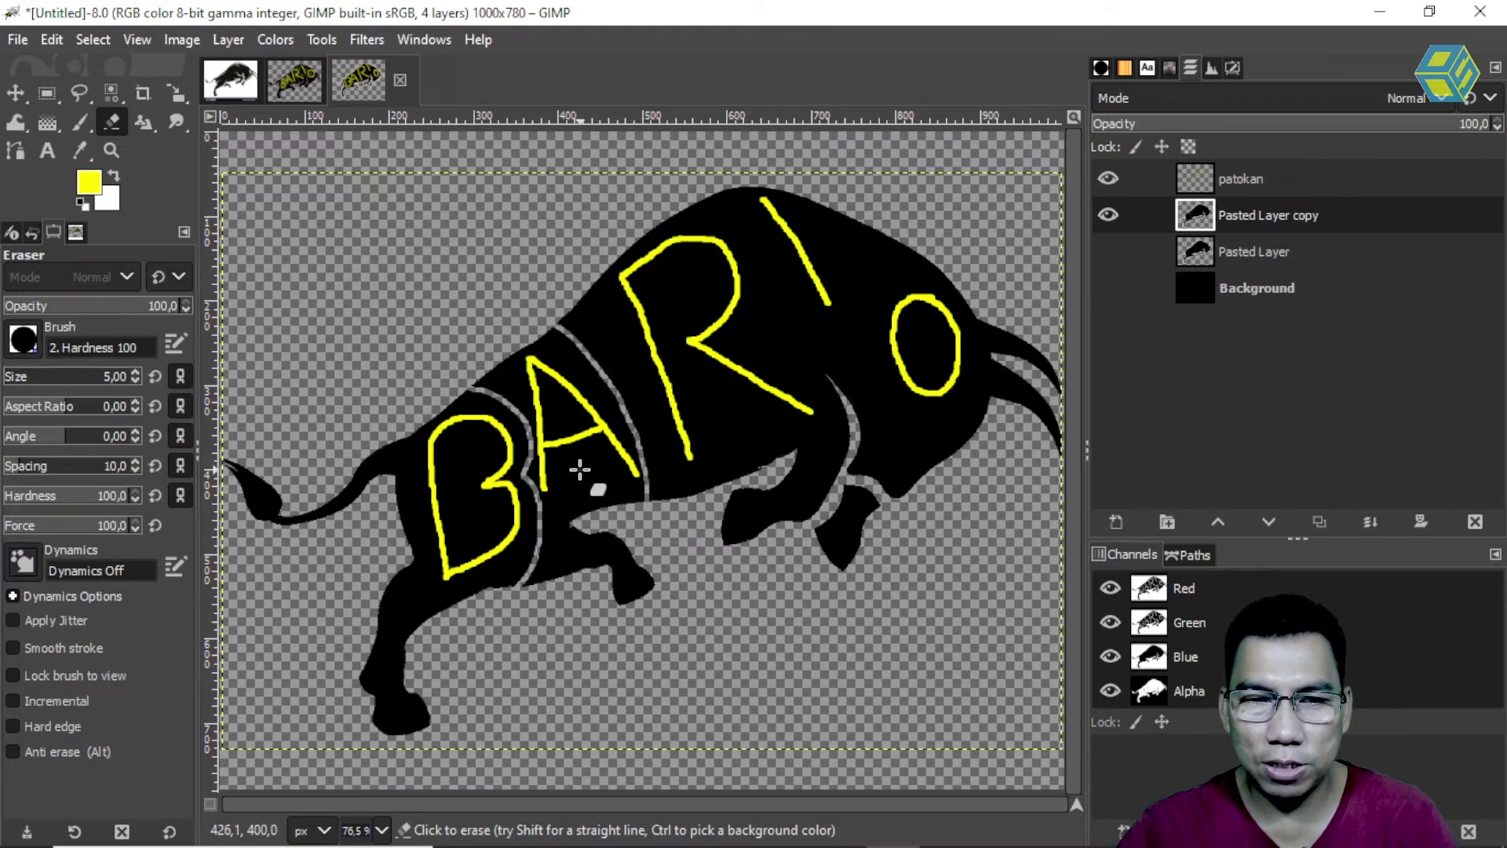
left_click_drag(581, 466, 598, 500)
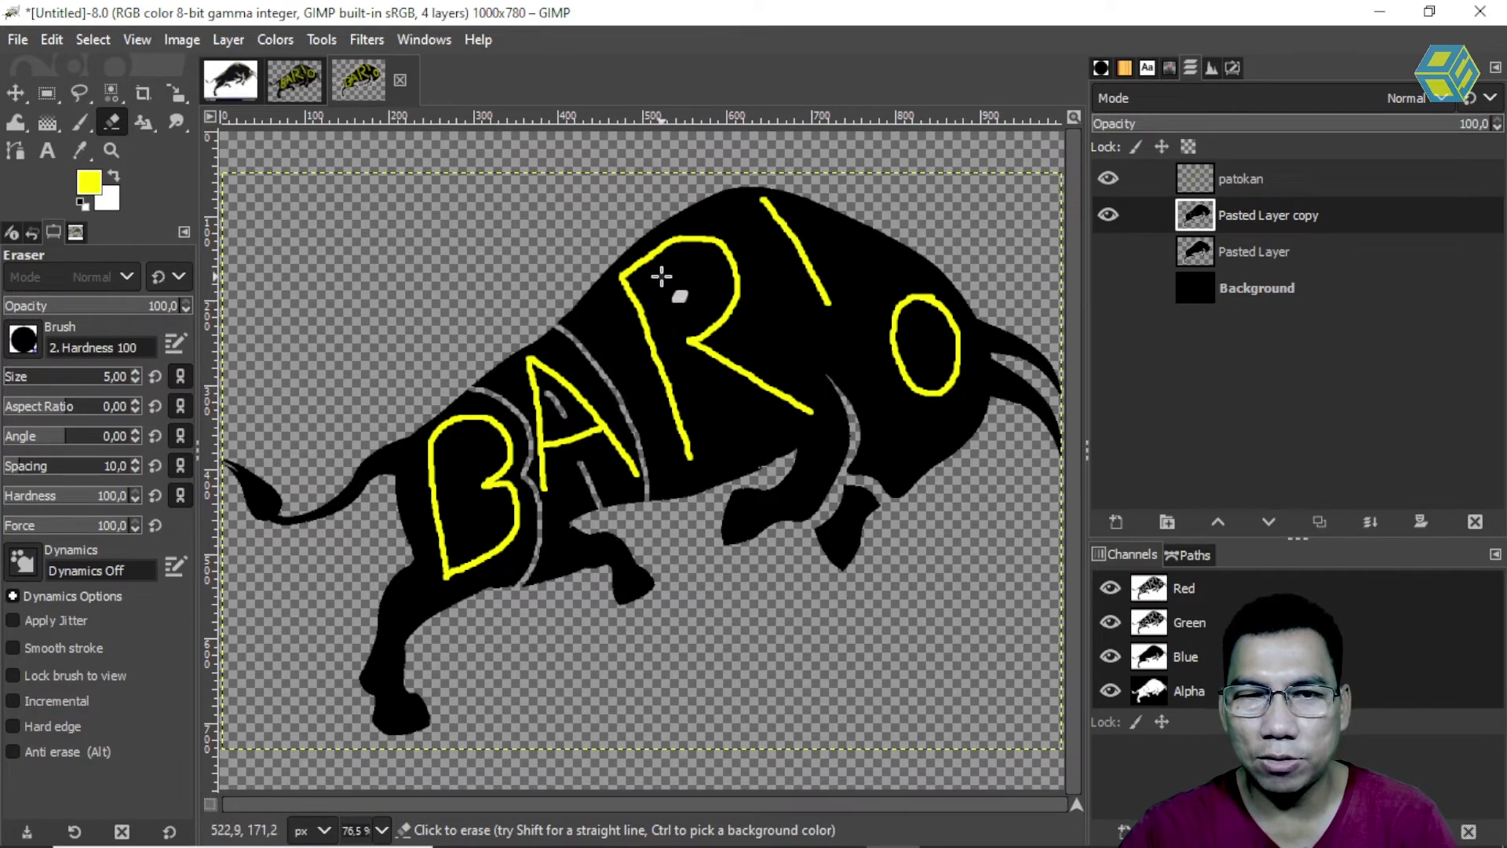
Following logo art.xcf as reference, erase the R's counter and leg gap, dividing lines on both sides of the I, and the O's round center
left_click_drag(665, 279, 676, 307)
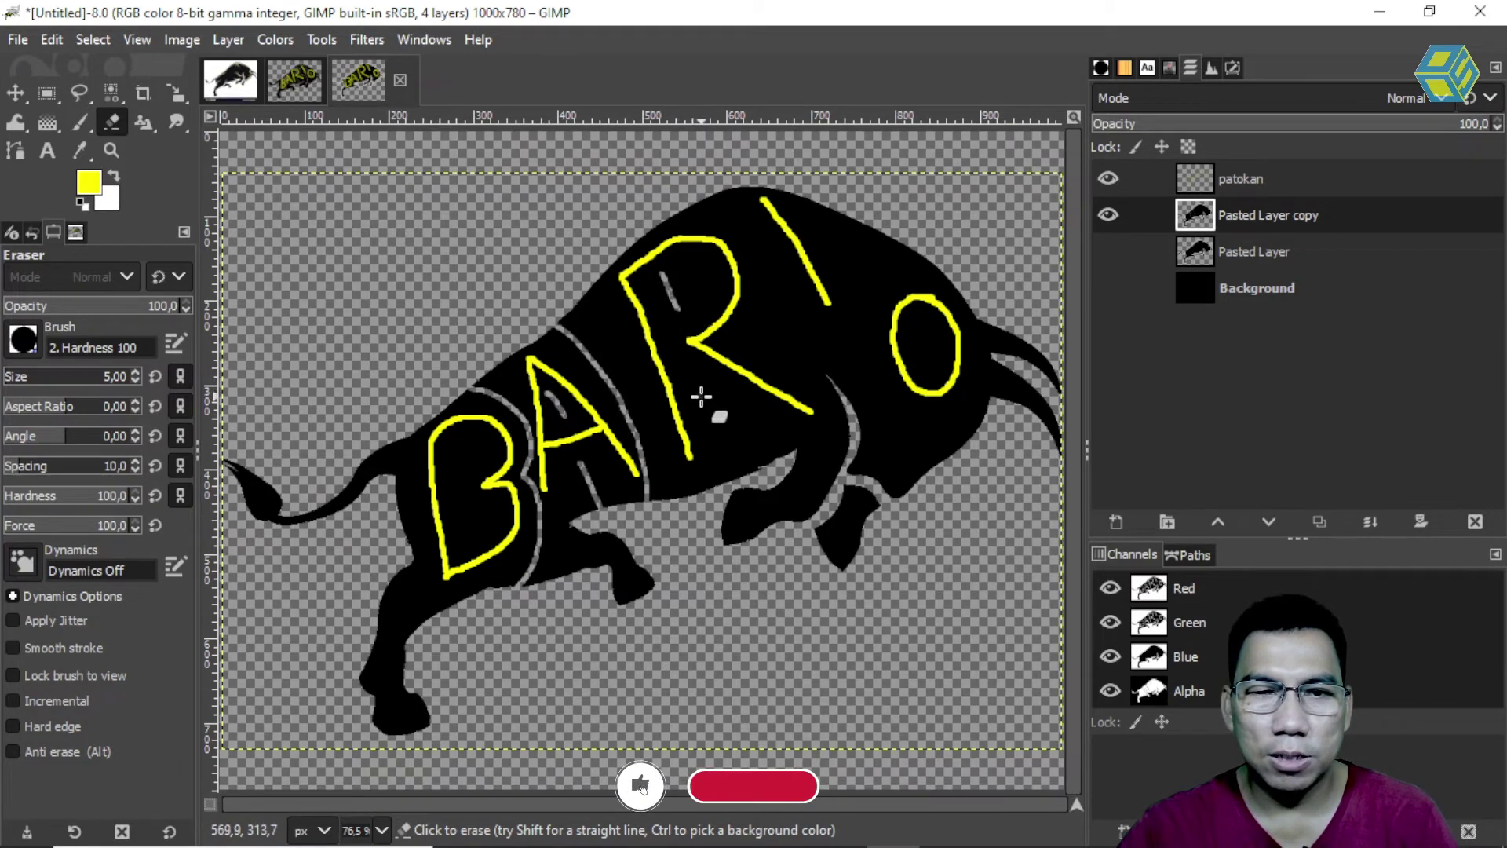
mouse_move(695, 380)
left_mouse_down()
mouse_move(767, 428)
mouse_move(788, 464)
left_mouse_up()
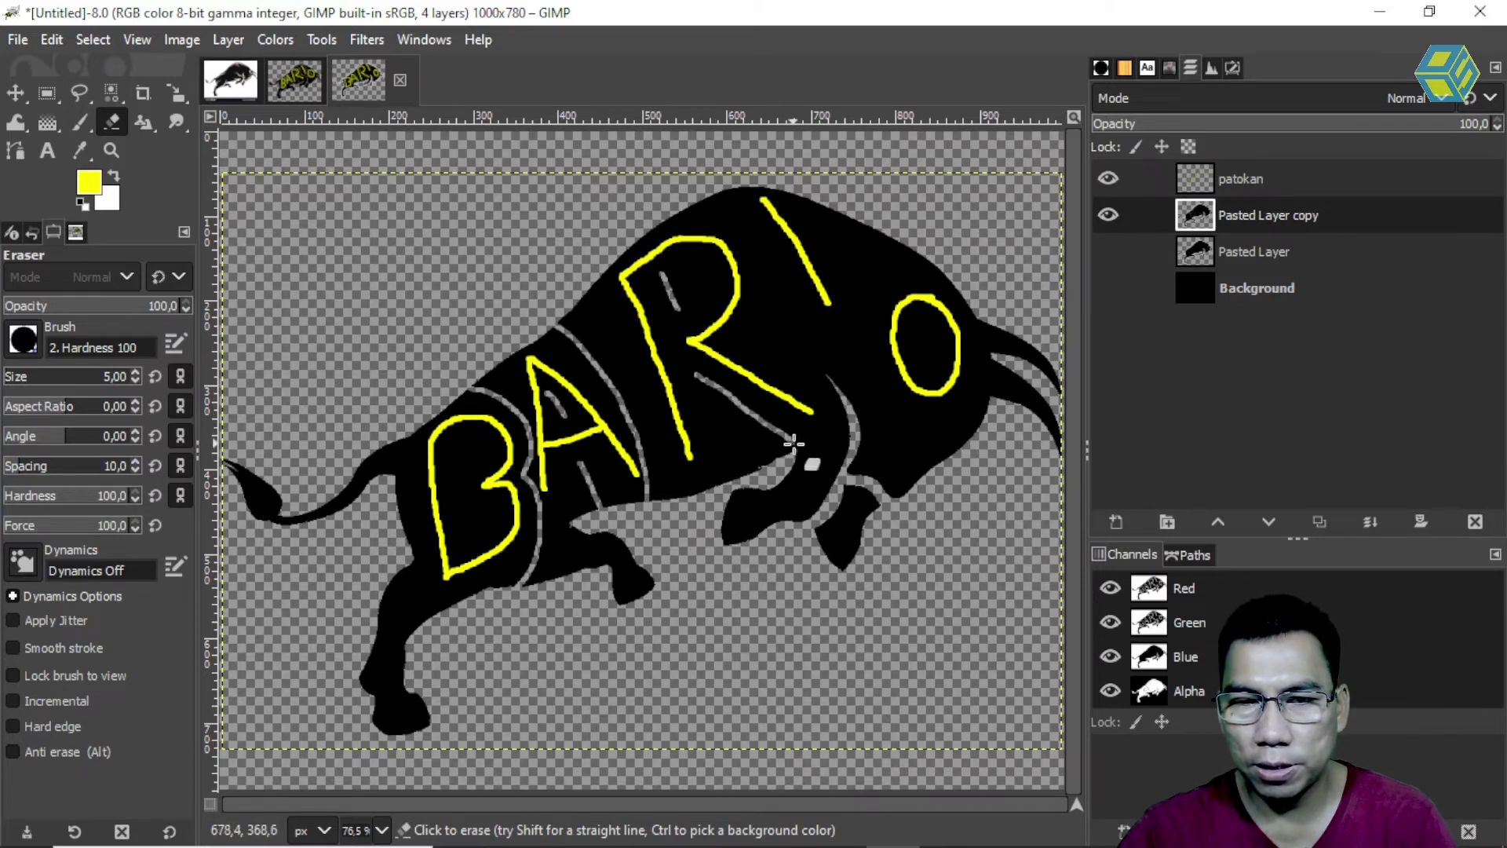
left_click(314, 83)
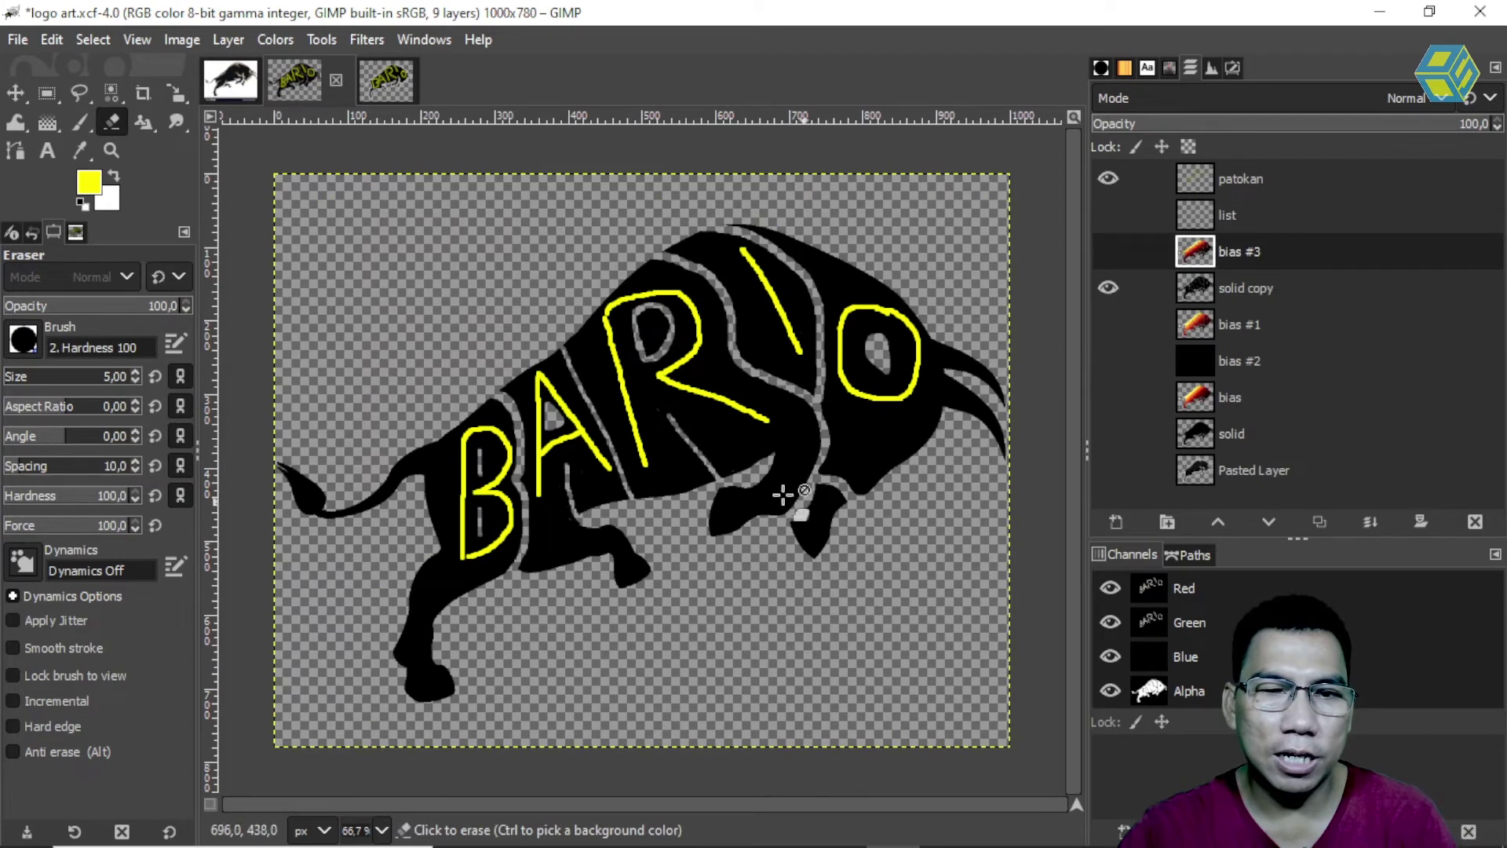
left_click(379, 83)
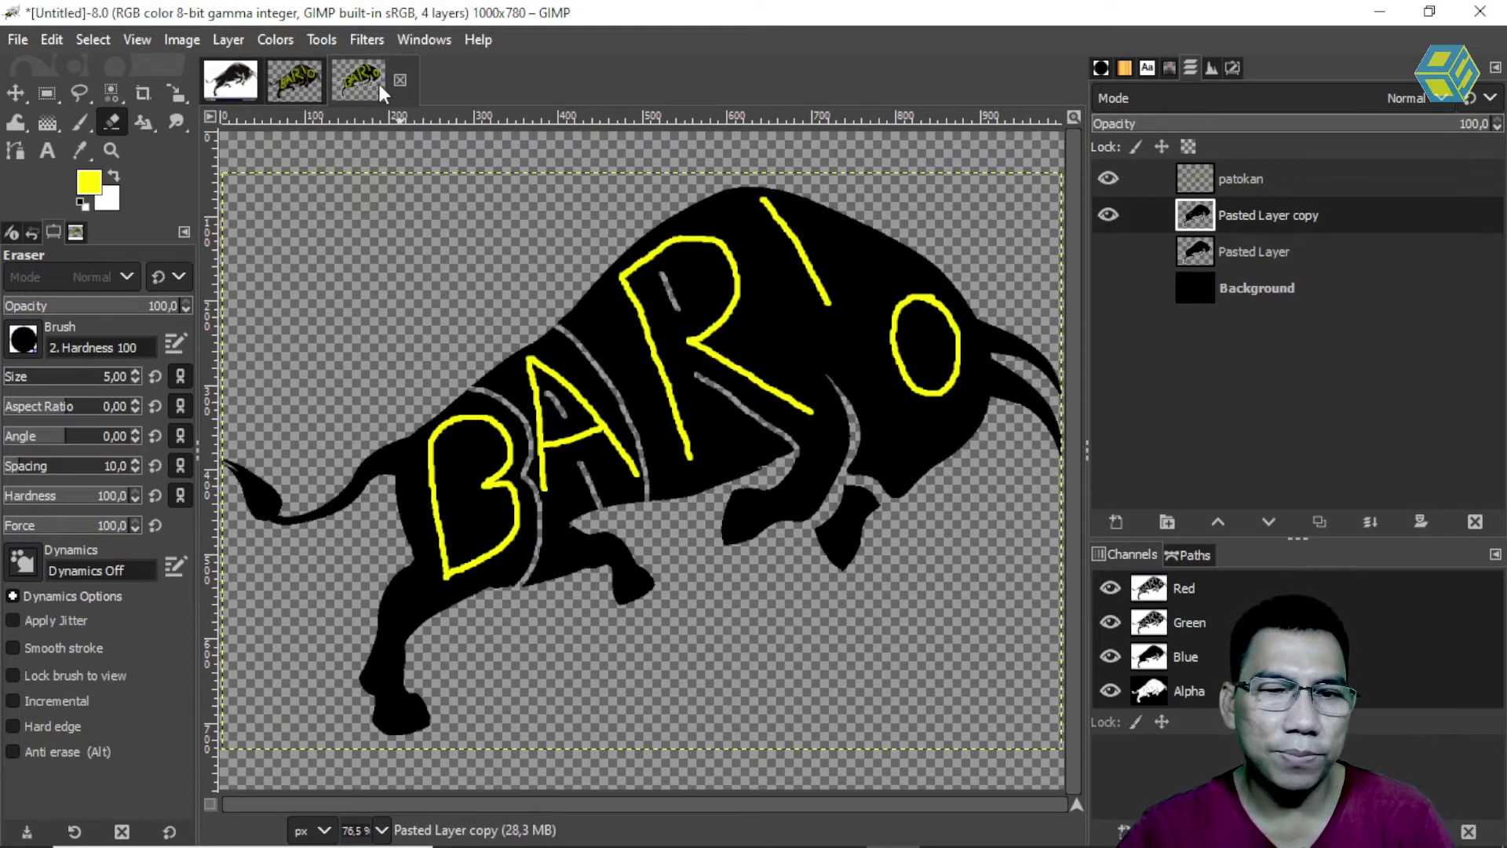
left_click(297, 83)
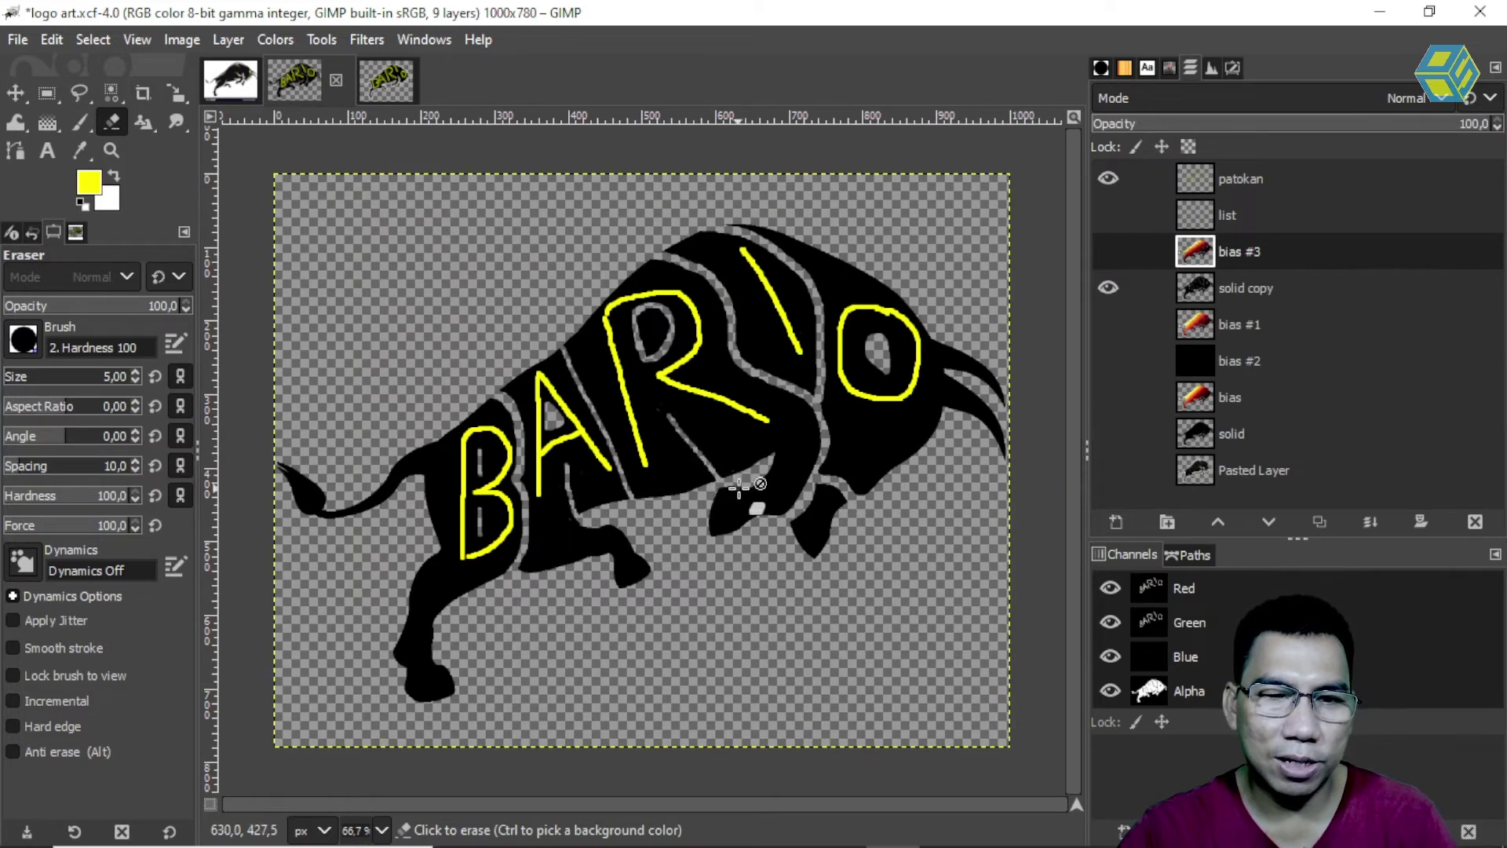
left_click(384, 83)
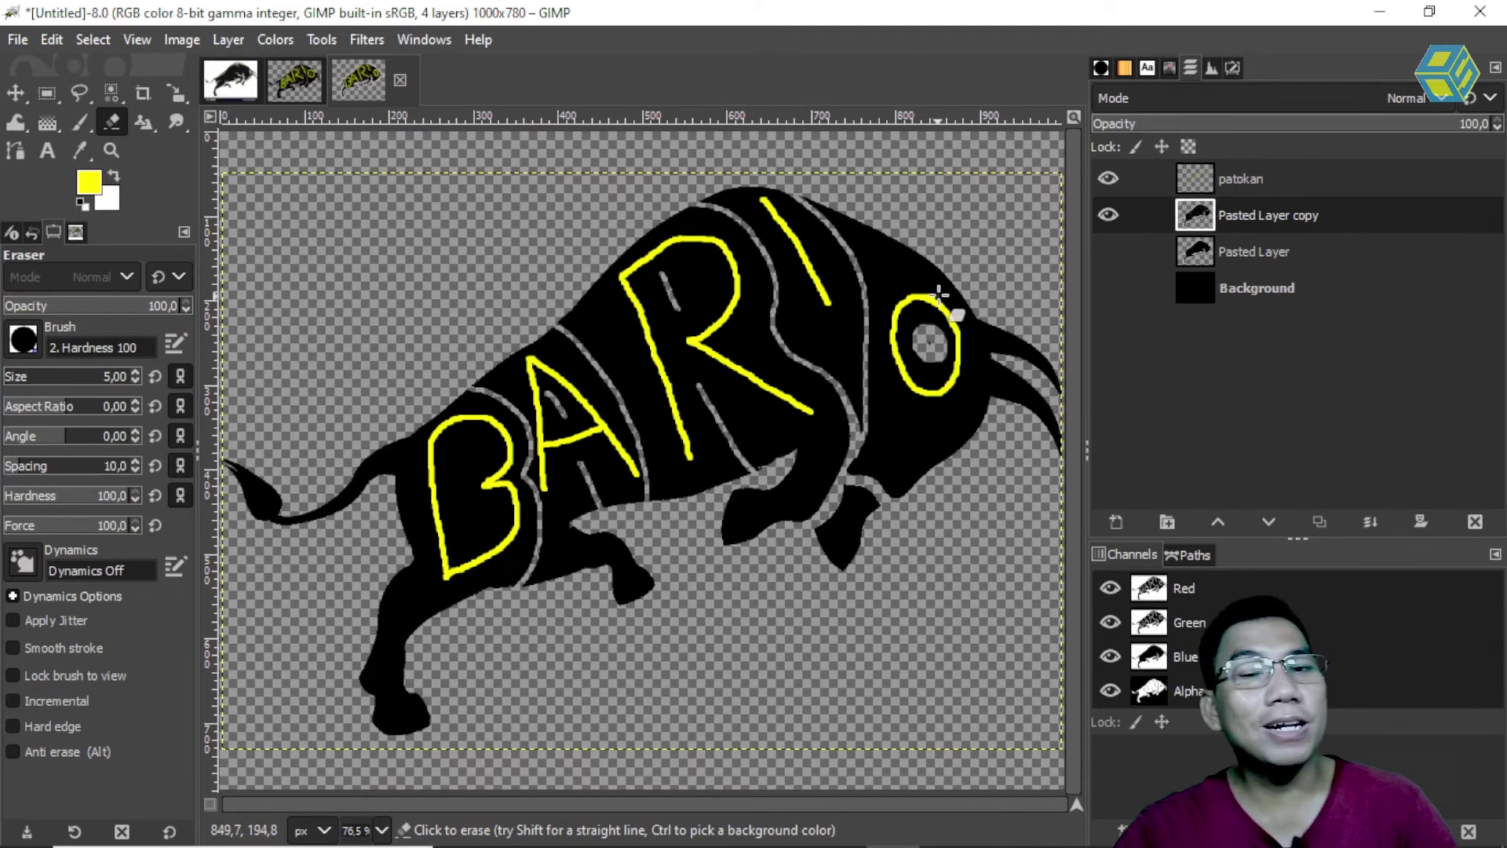
Erase an upper and a lower slit inside the B on Pasted Layer copy, and hide the patokan guide layer
left_click(1107, 178)
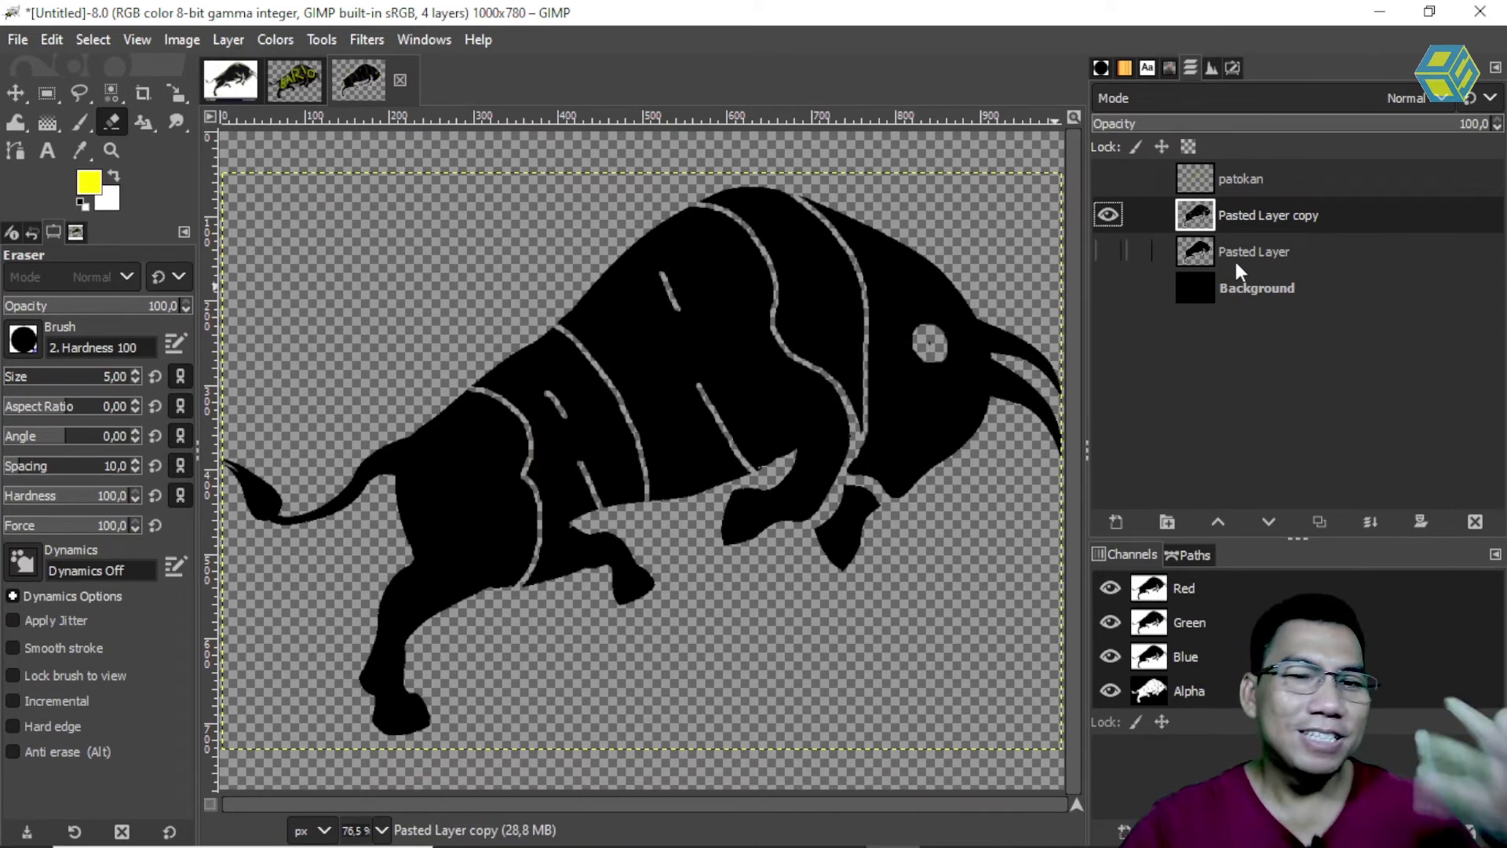
left_click(1107, 179)
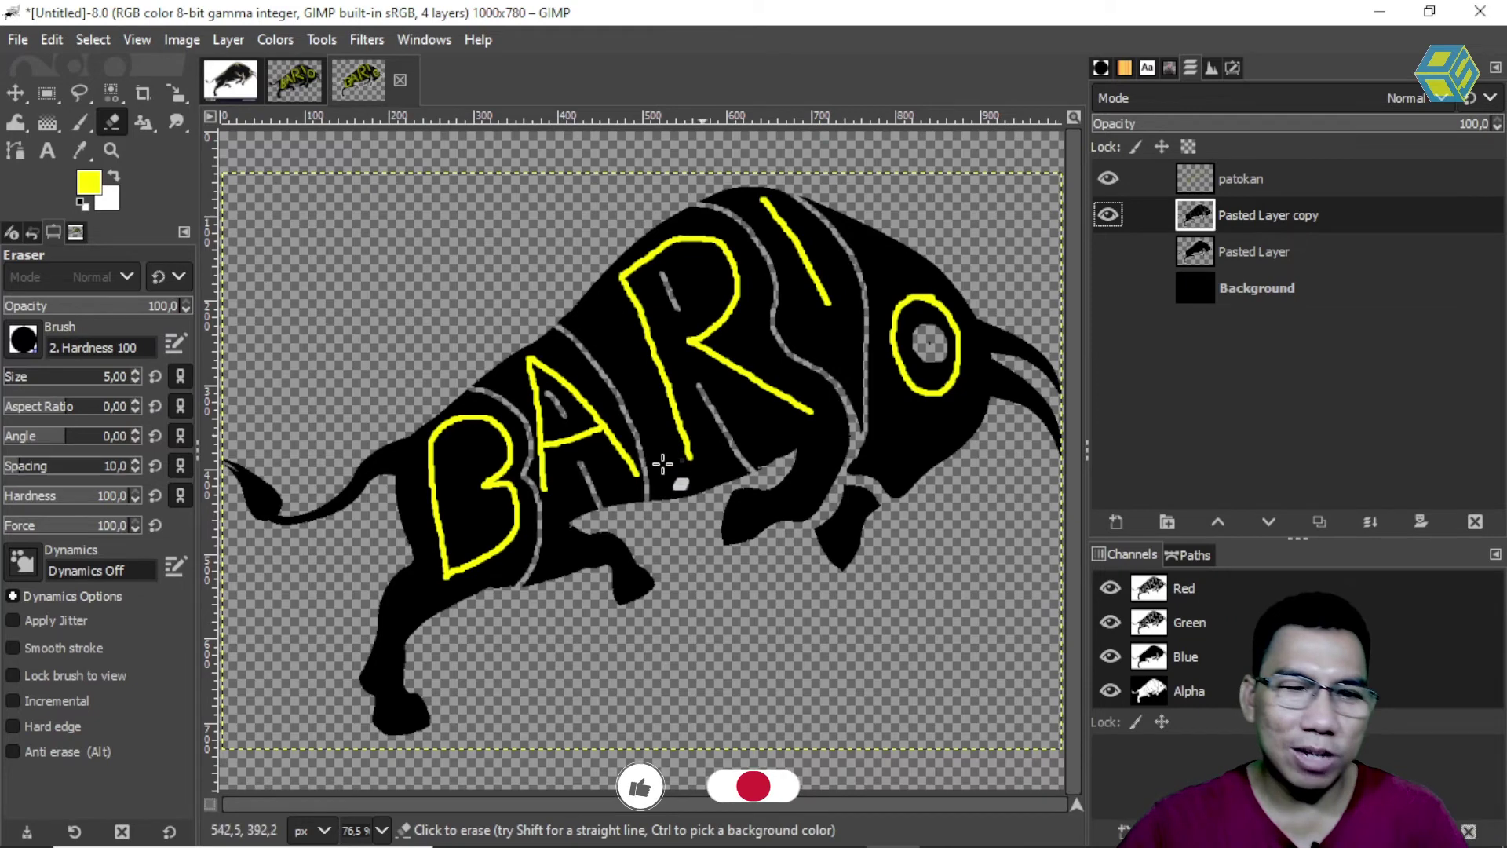
left_click_drag(456, 436, 467, 548)
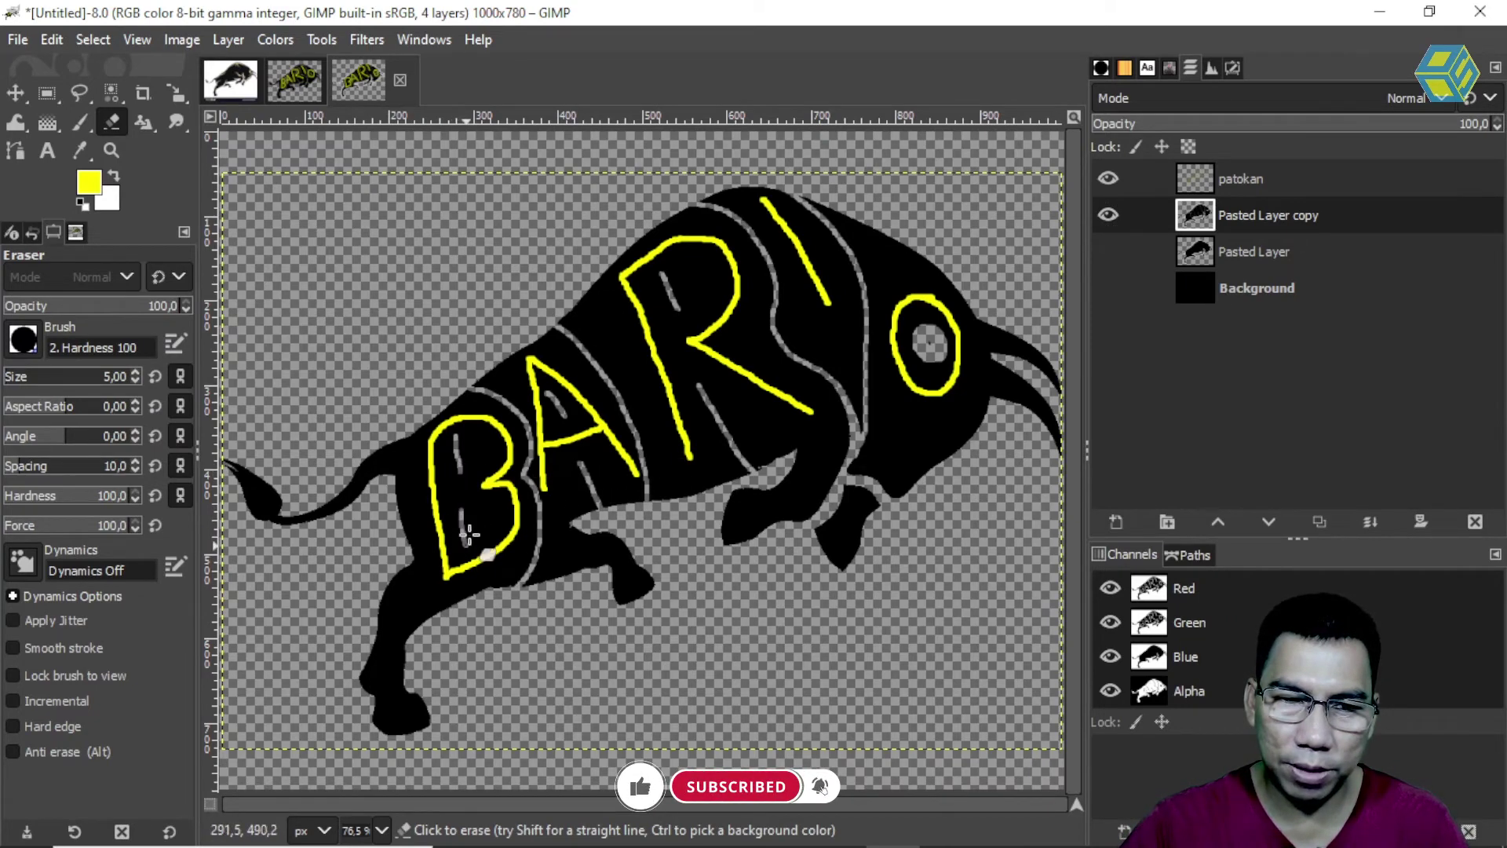
left_click(1107, 179)
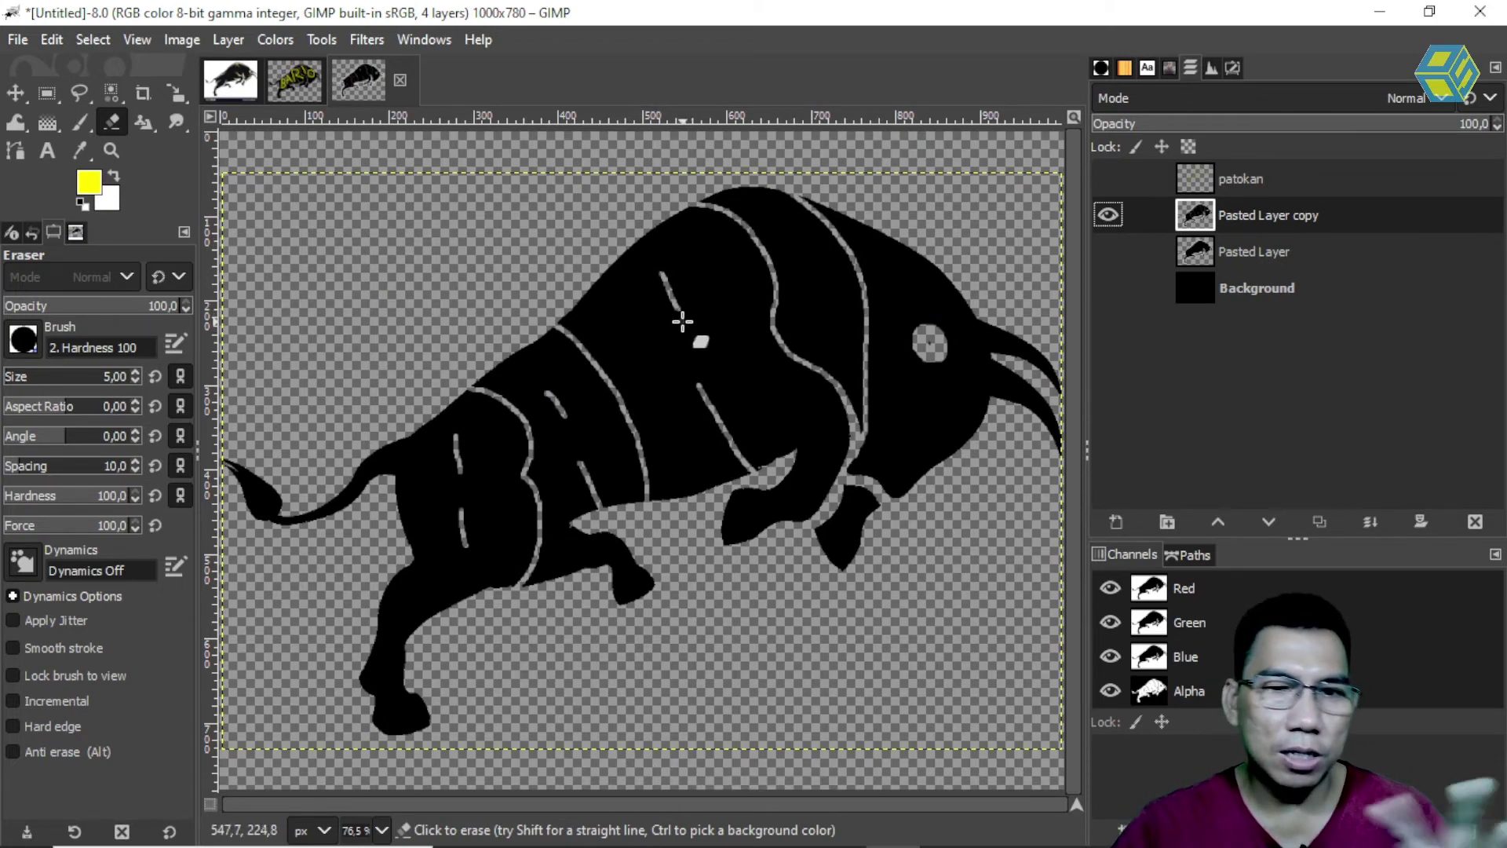
Compare the cut-out letters with logo art.xcf, and create a selection from the alpha of Pasted Layer copy
left_click(287, 78)
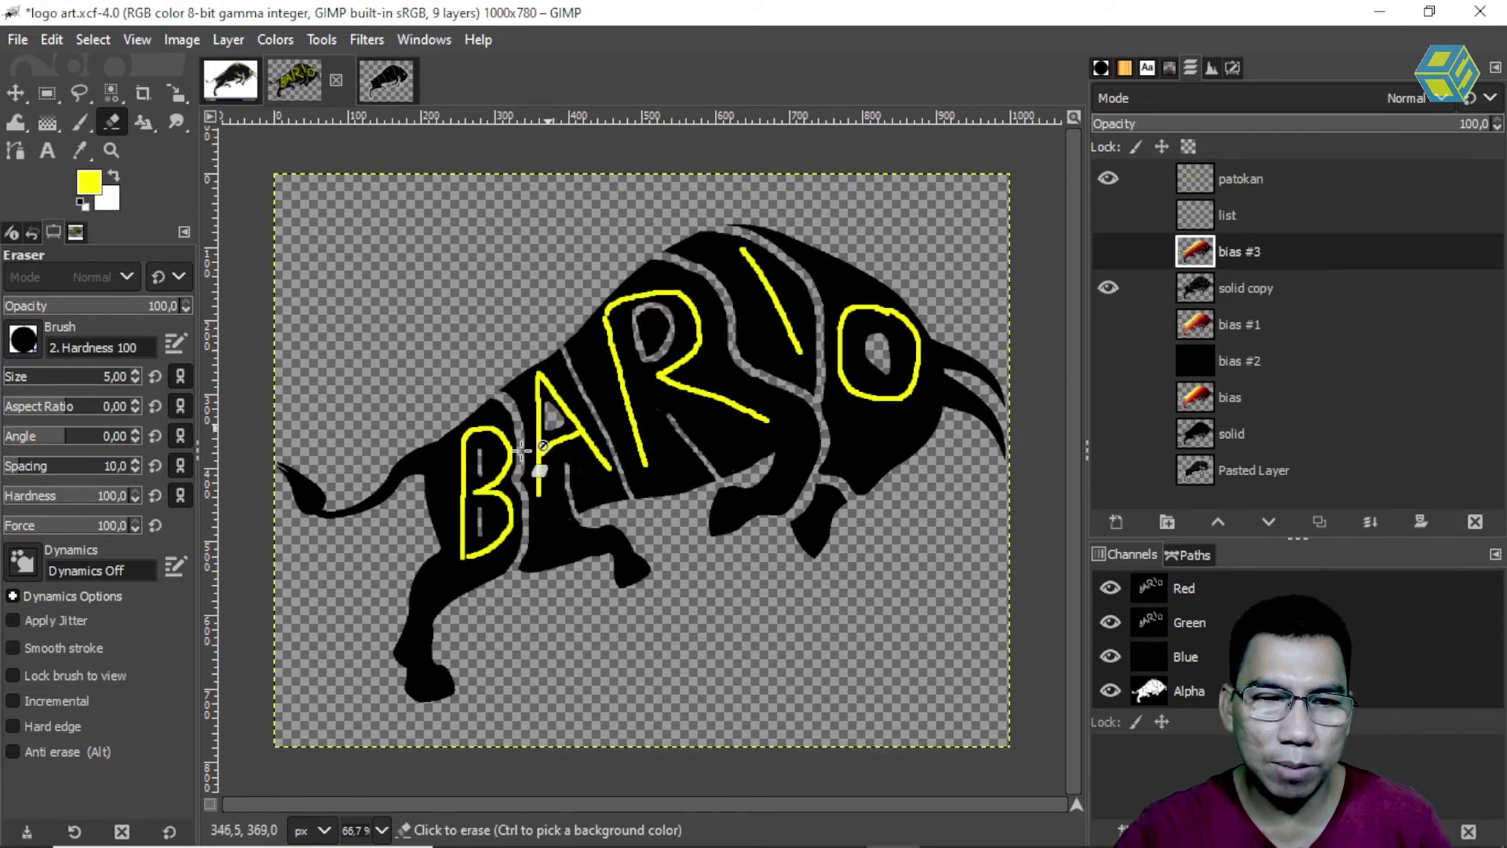
left_click(384, 82)
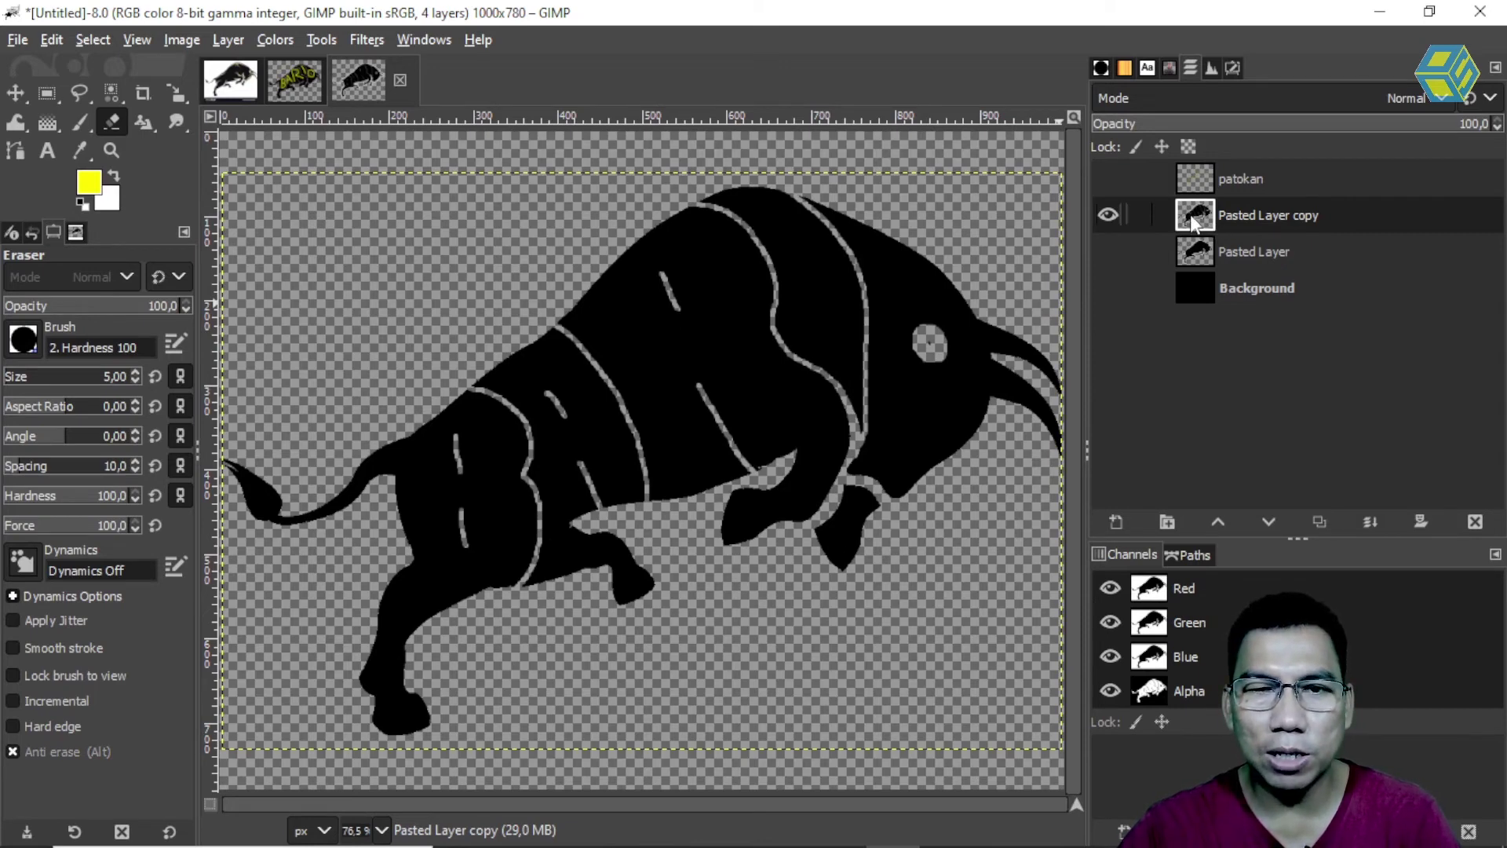
left_click(1191, 222, "alt")
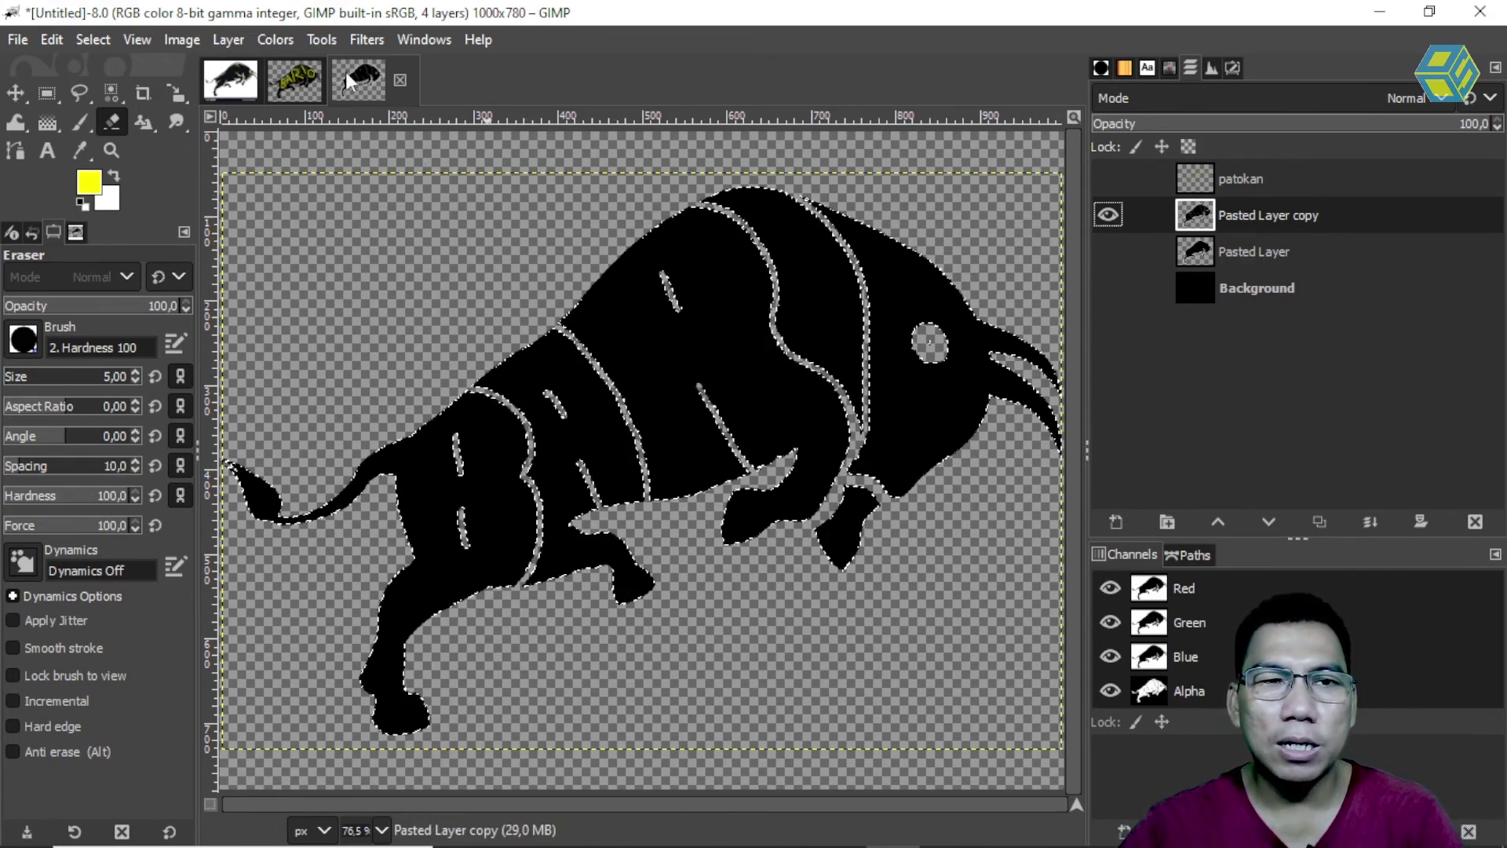
In logo art.xcf, hide patokan and show list and bias #3 to examine the gradient design, and return to the bull image
left_click(294, 79)
left_click(1105, 179)
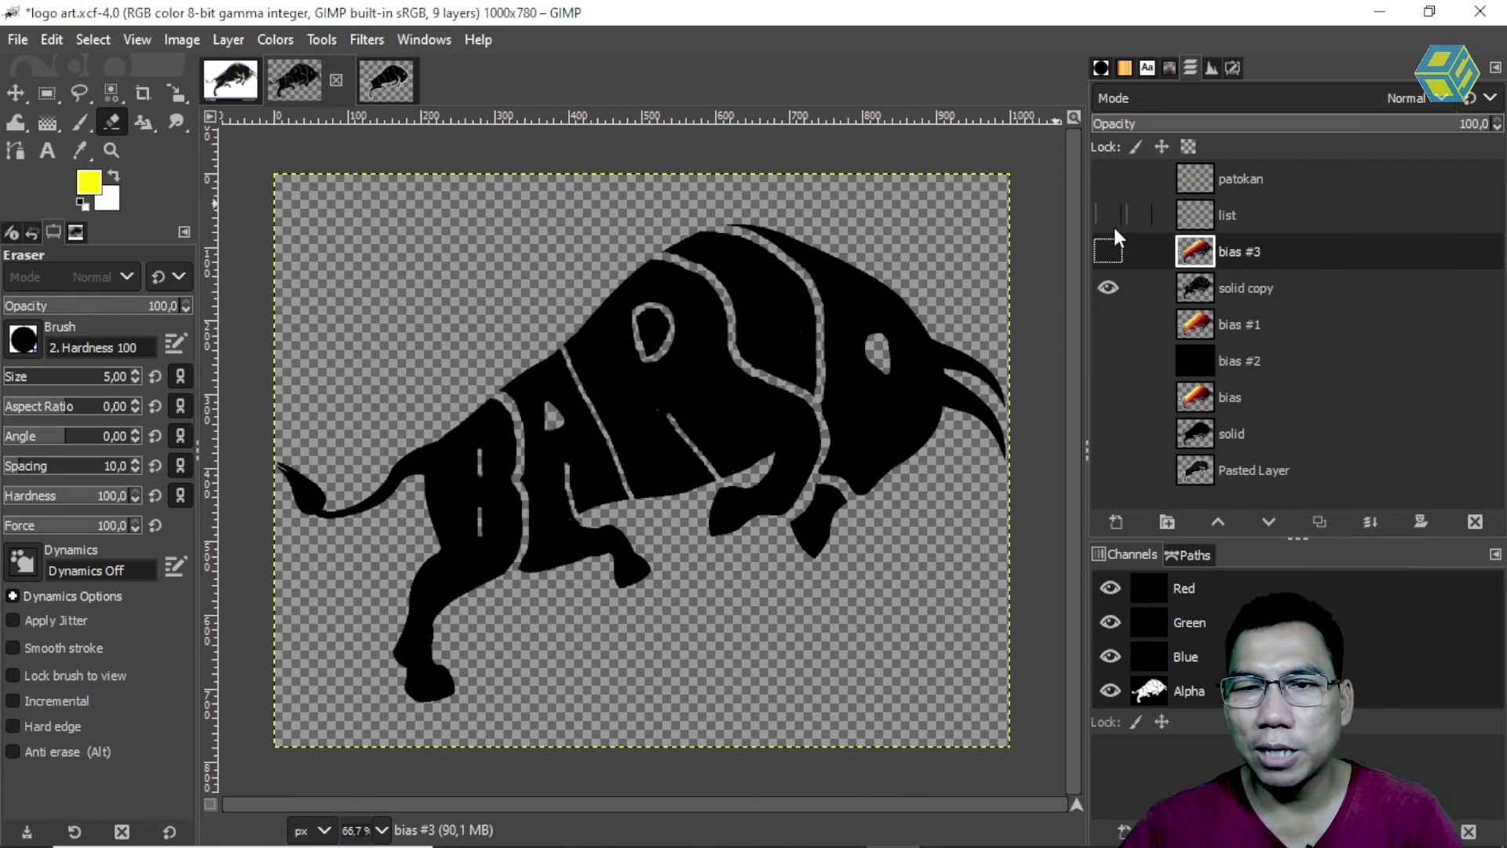
left_click(1111, 222)
left_click(1111, 248)
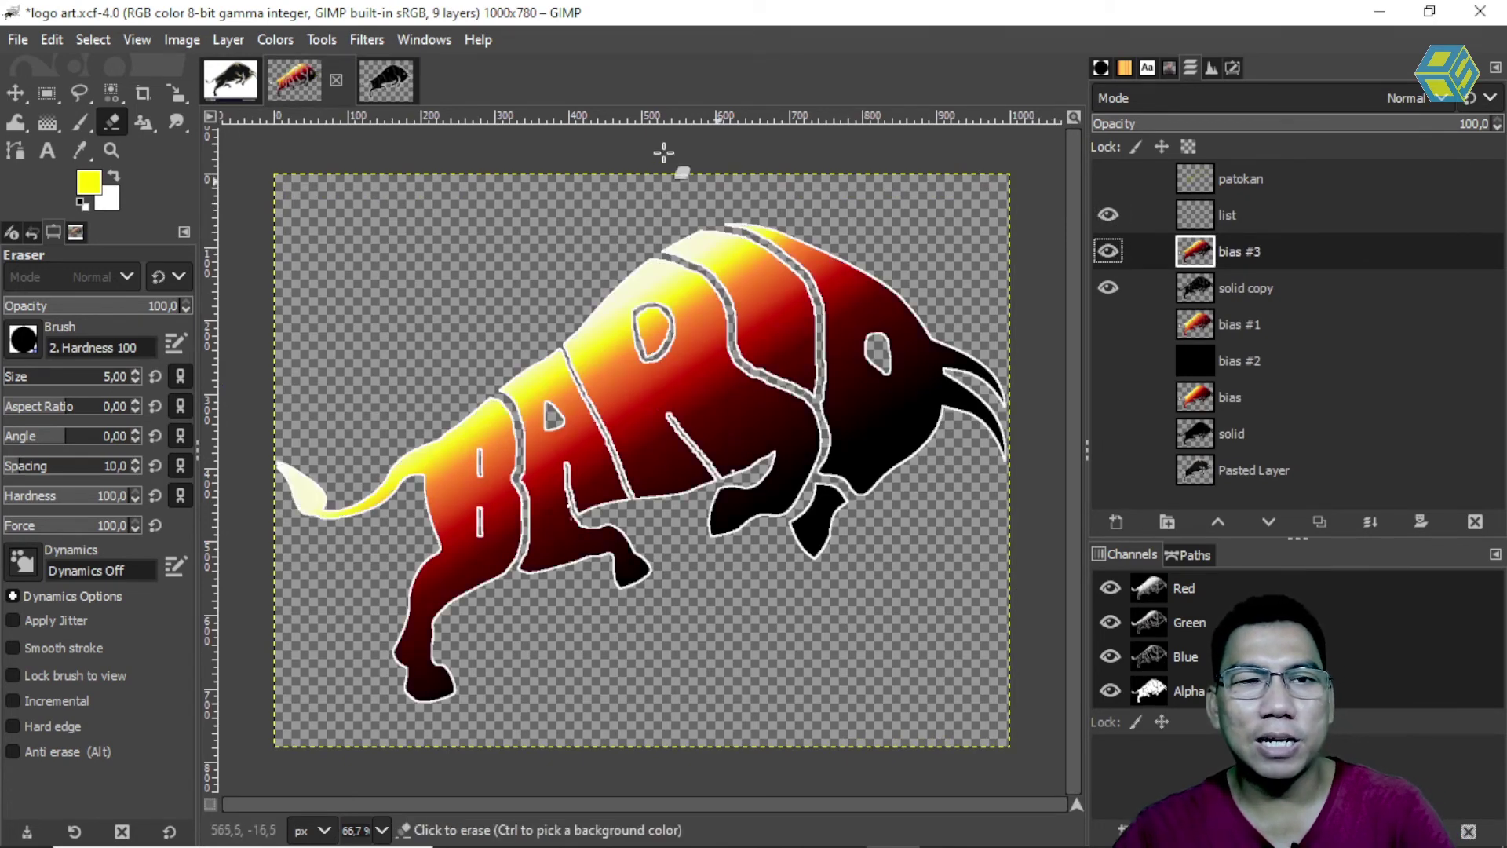
left_click(399, 78)
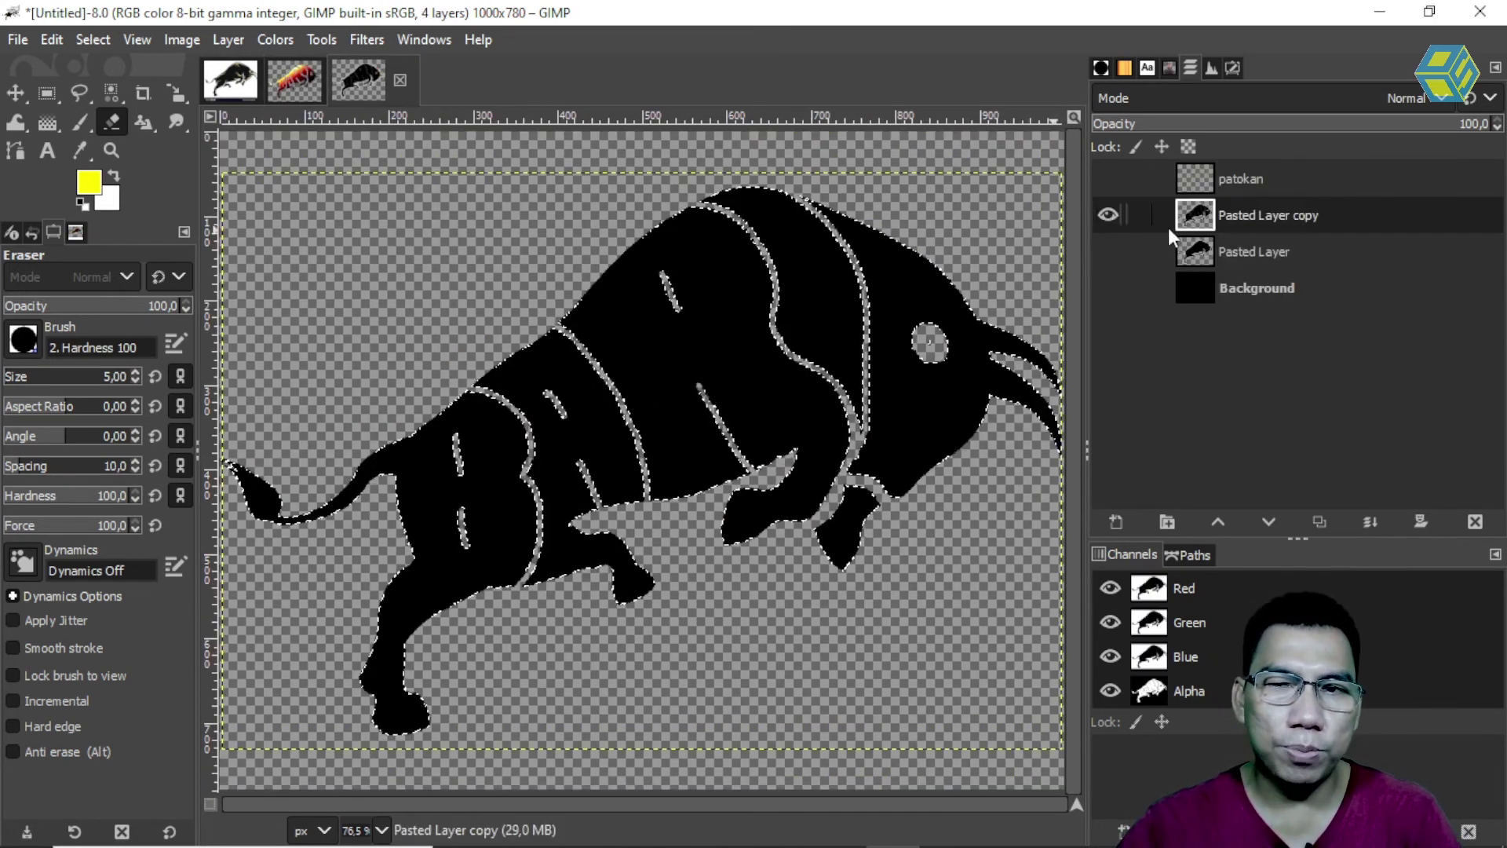
Add a transparent 1000 x 780 px layer named gardient above Pasted Layer copy
left_click(1116, 518)
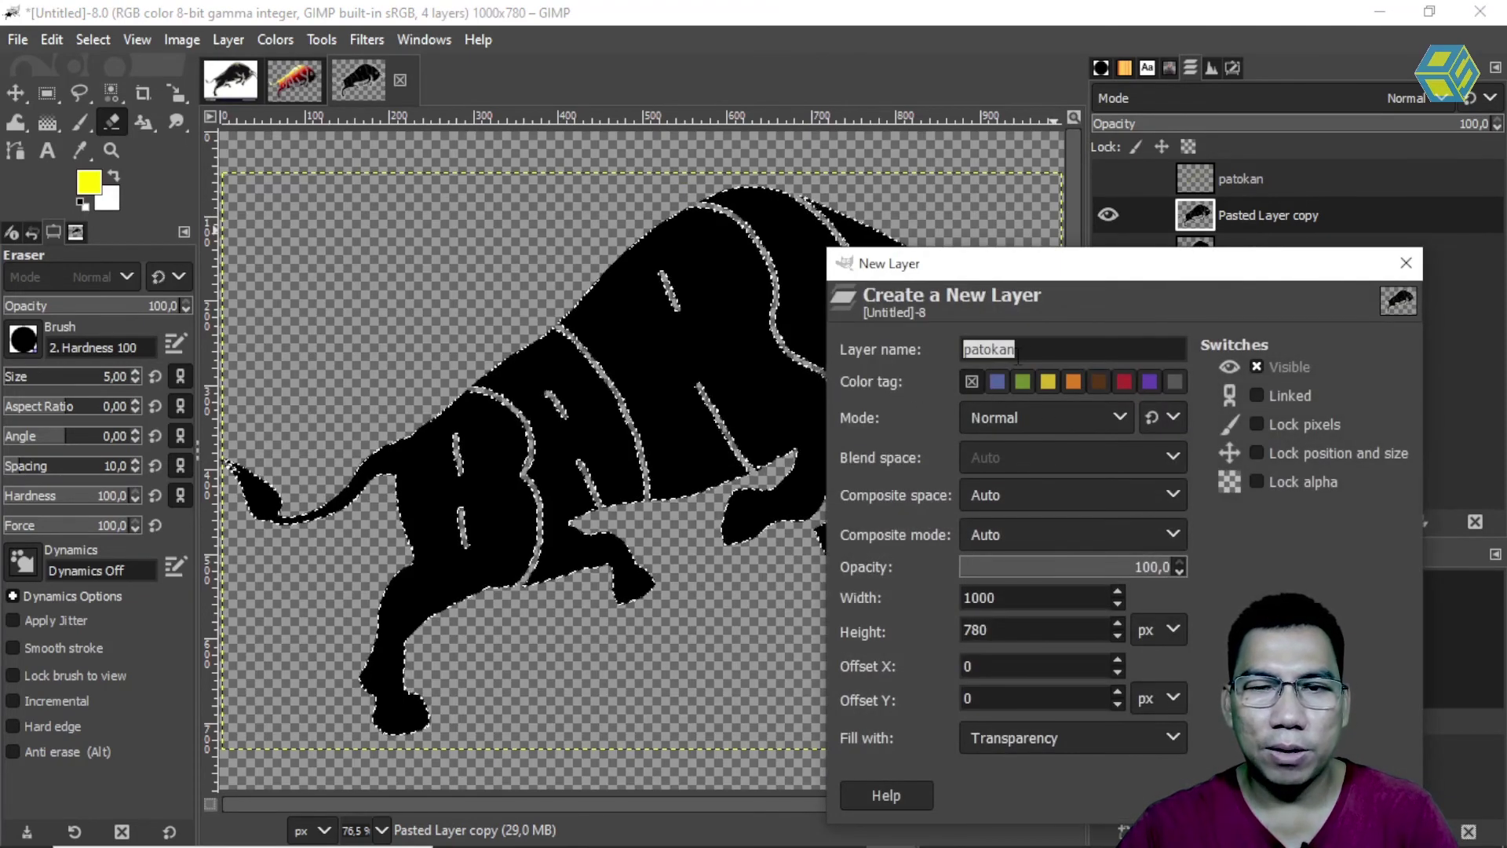
type("gardient")
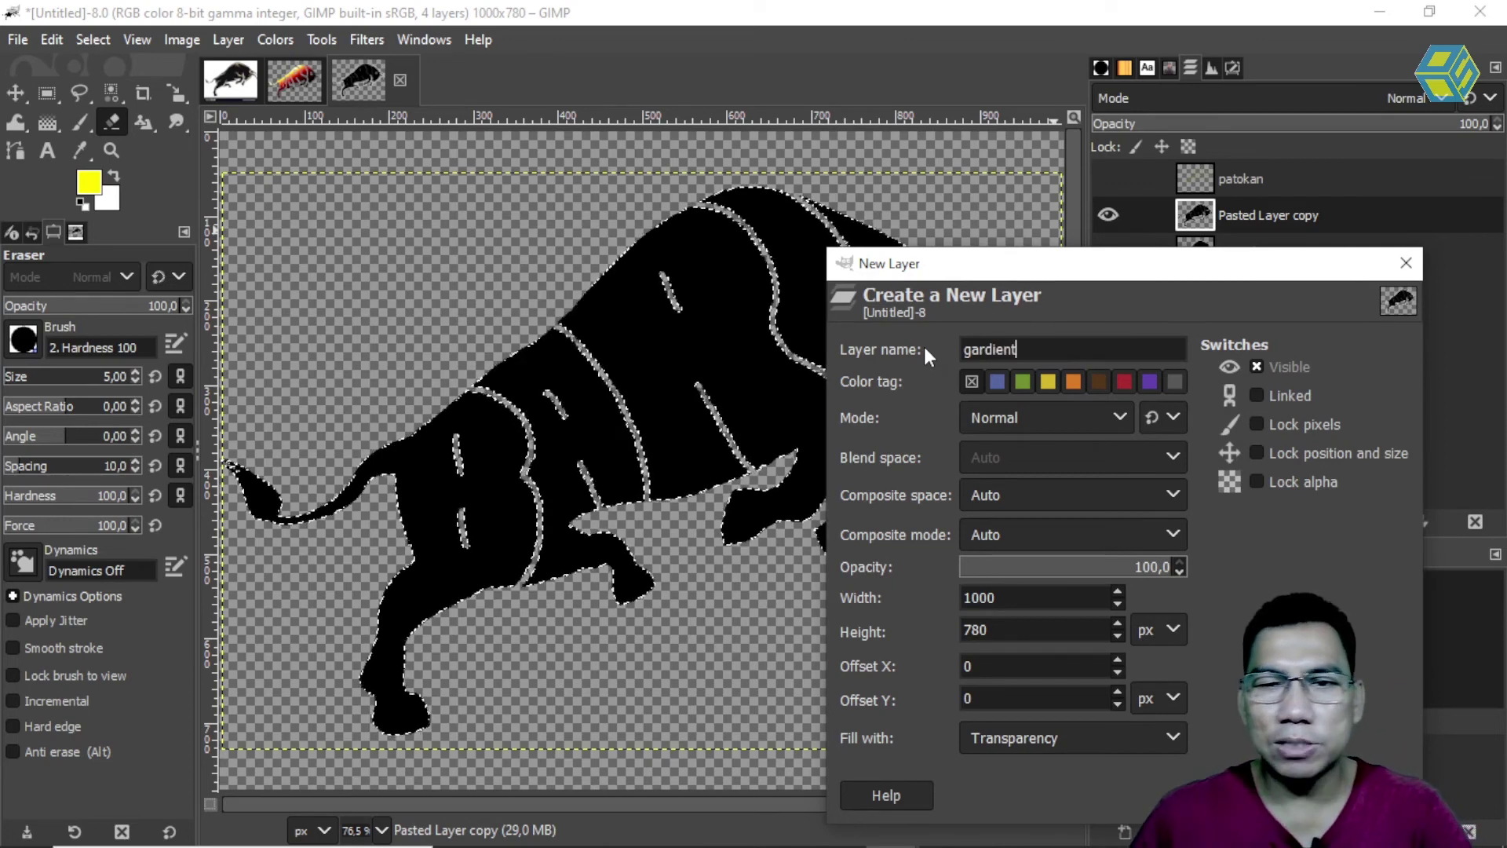
key("Return")
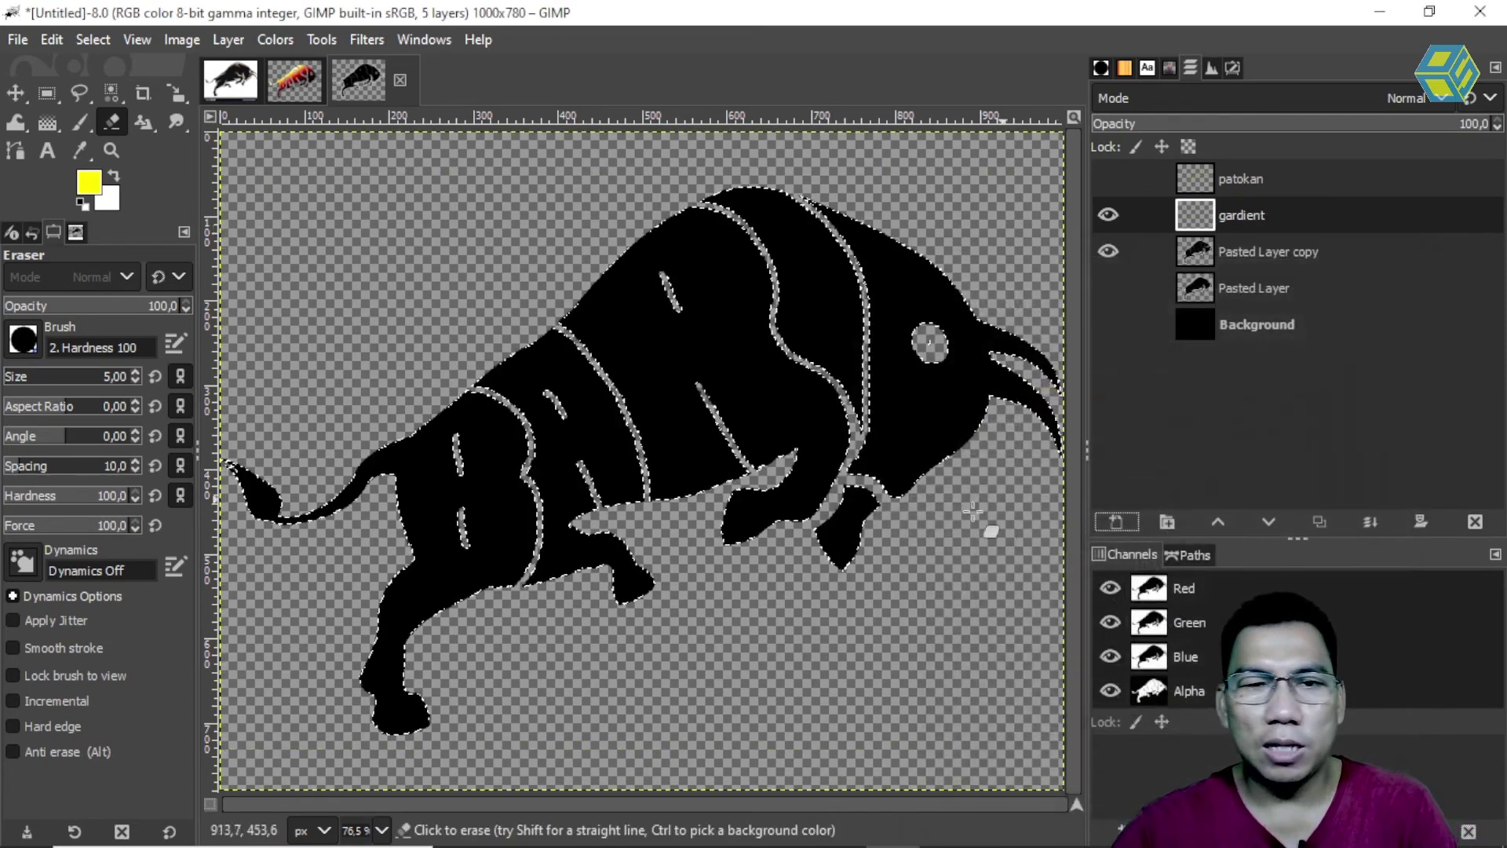
Fill the bull selection on the gardient layer with a linear Incandescent gradient, bright at the upper back and black toward the belly
left_click(50, 121)
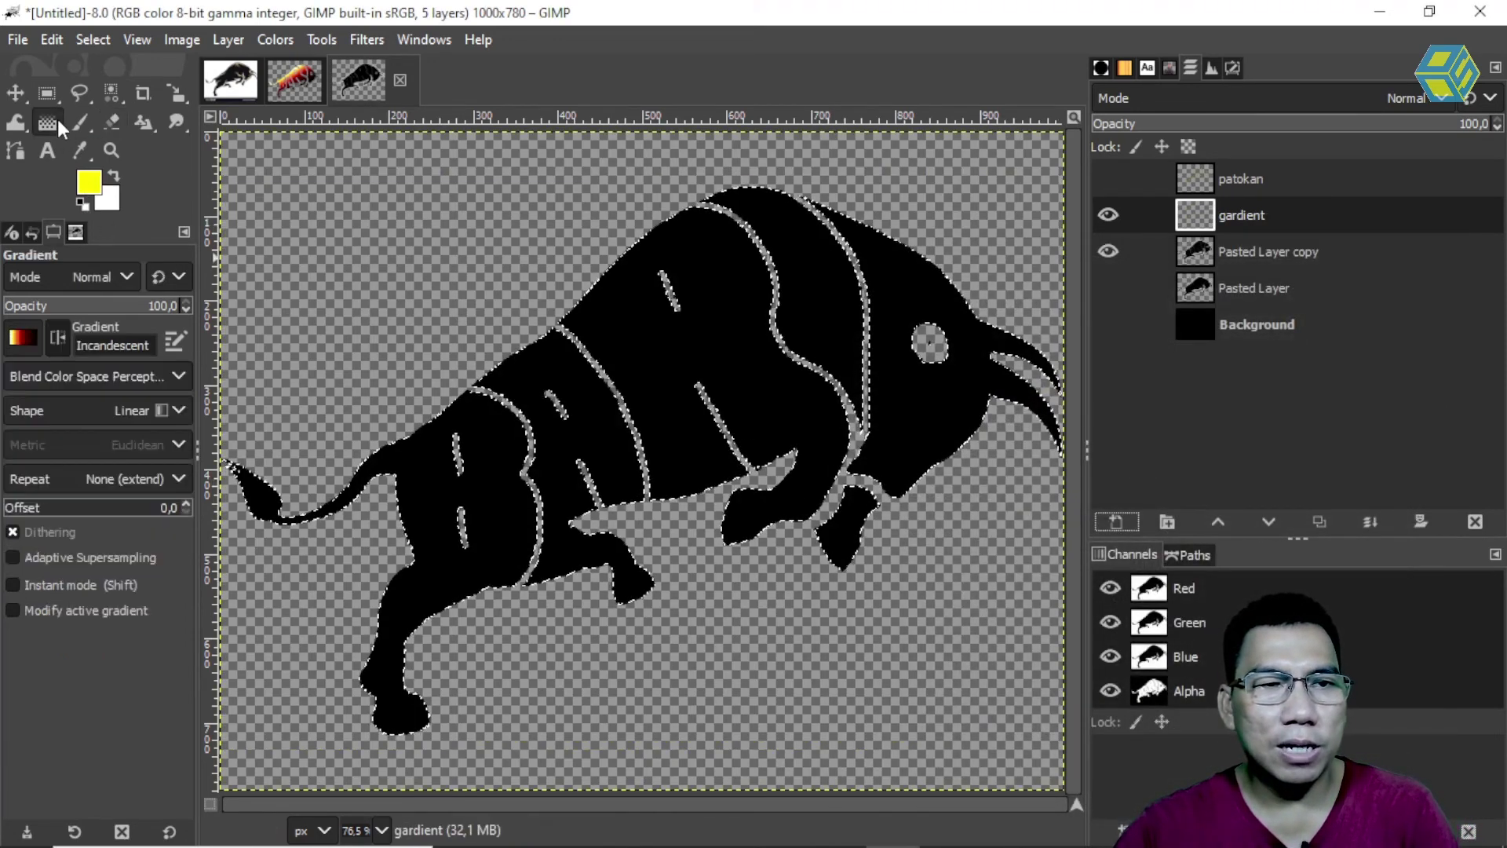
left_click(23, 336)
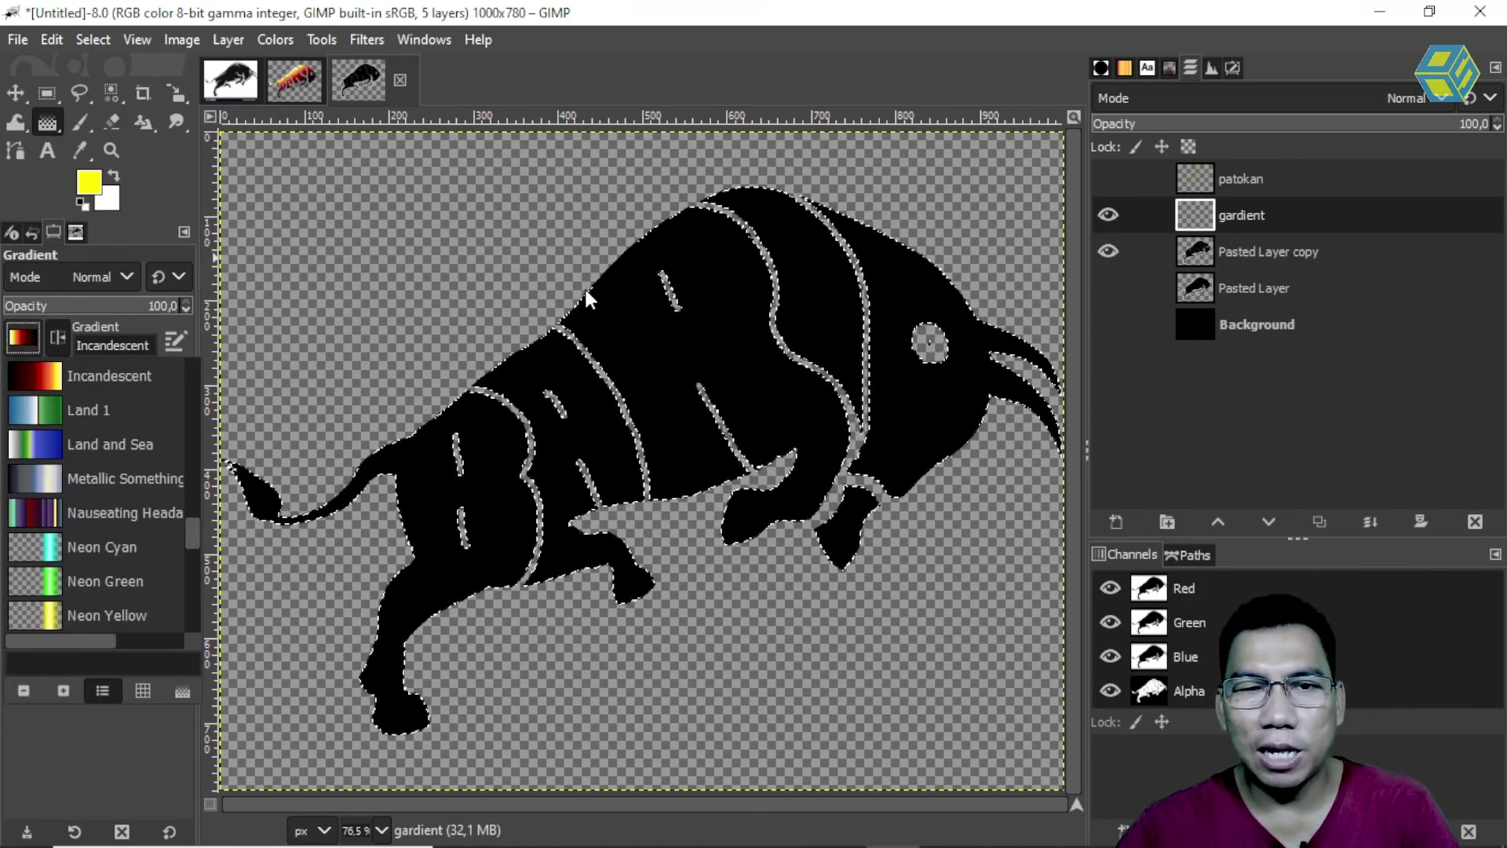
left_click(77, 167)
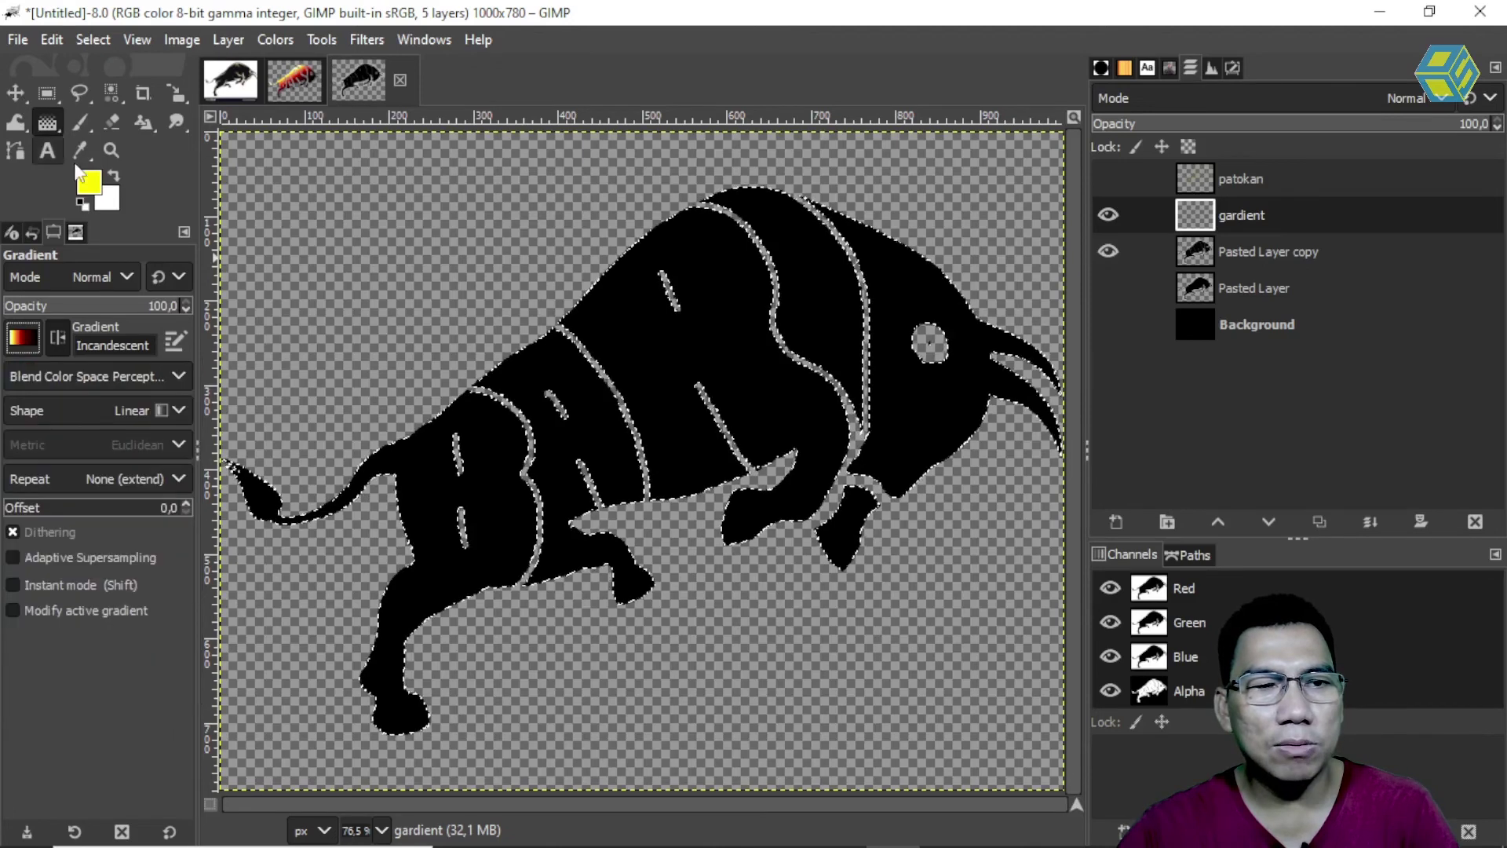
left_click_drag(583, 296, 709, 512)
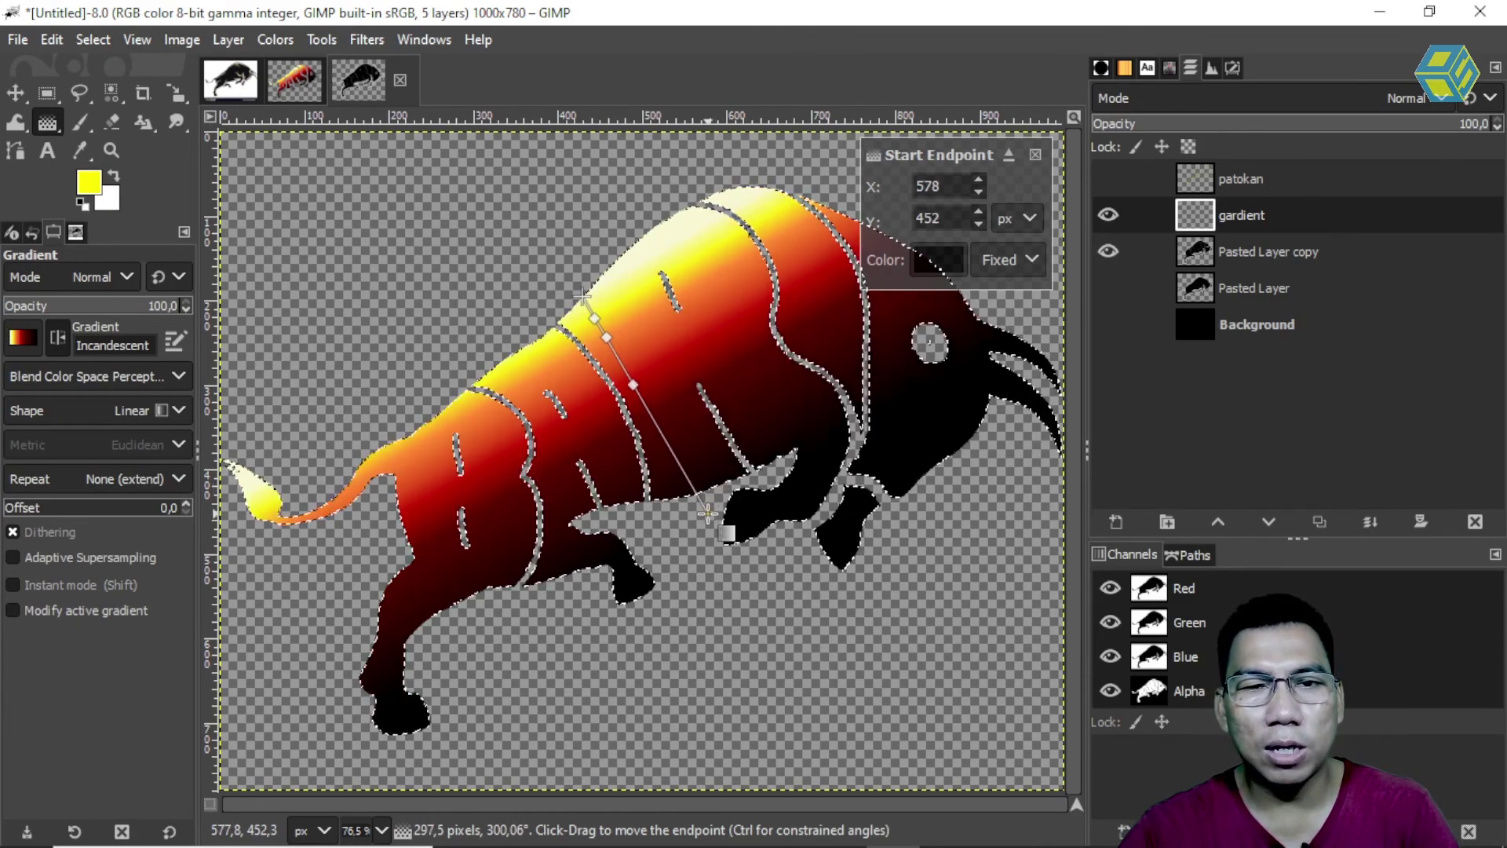
key("m")
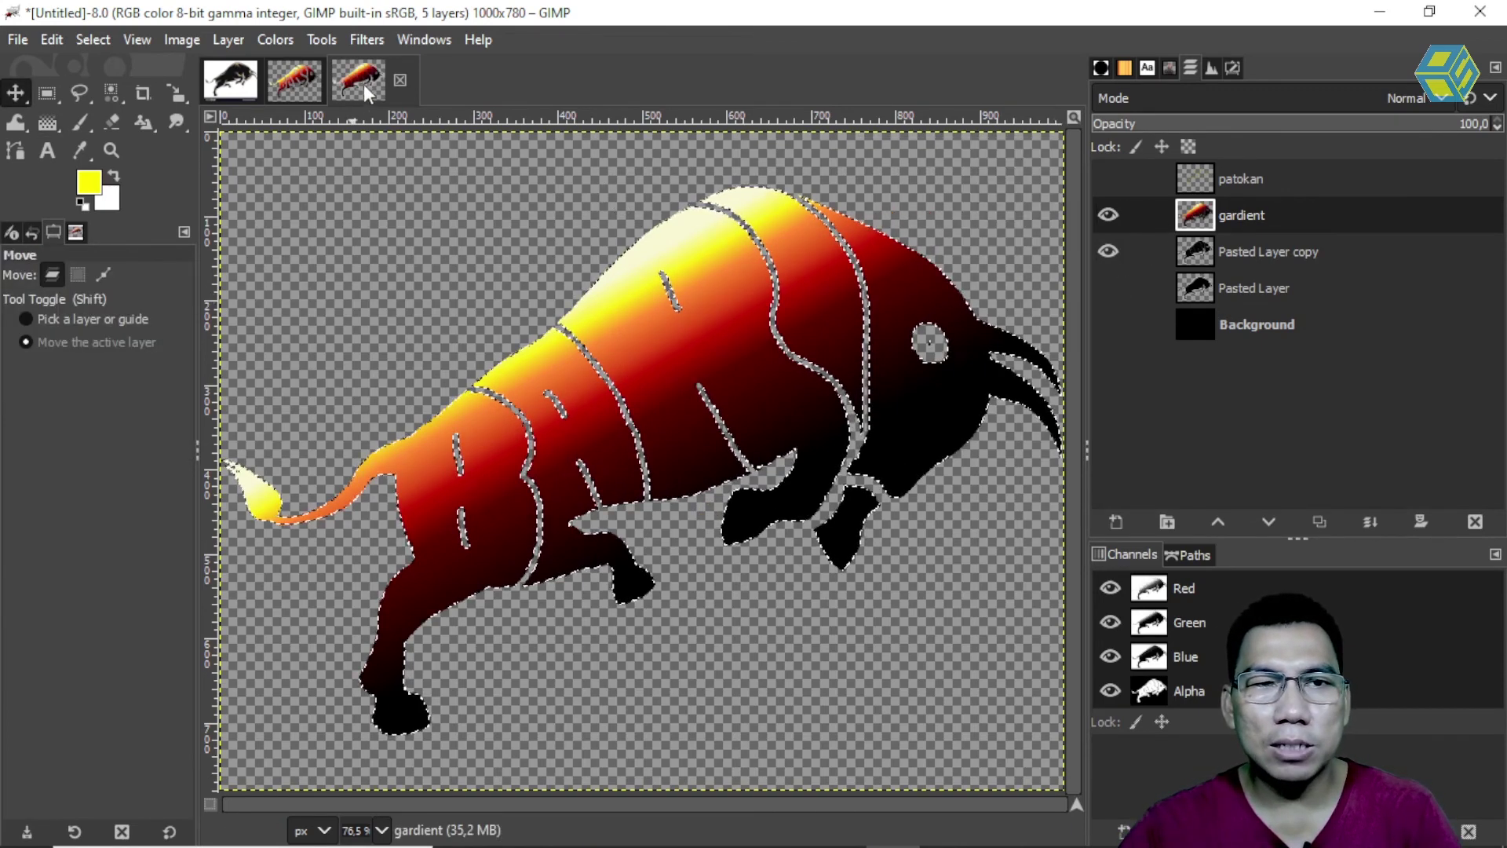
Check the outline in logo art.xcf, and add a transparent layer named list above gardient in the bull image
left_click(286, 80)
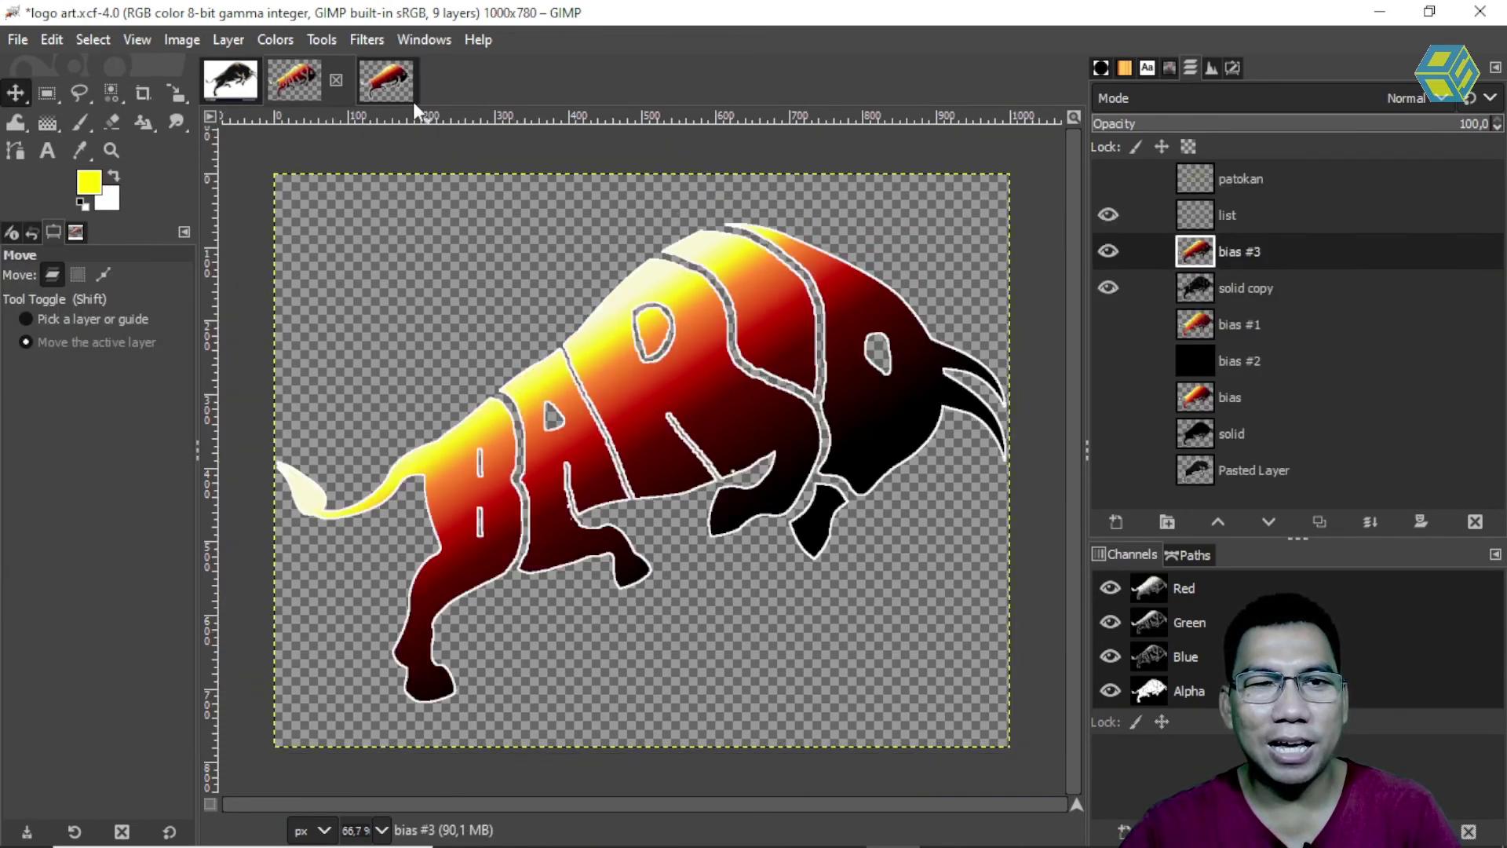
left_click(407, 96)
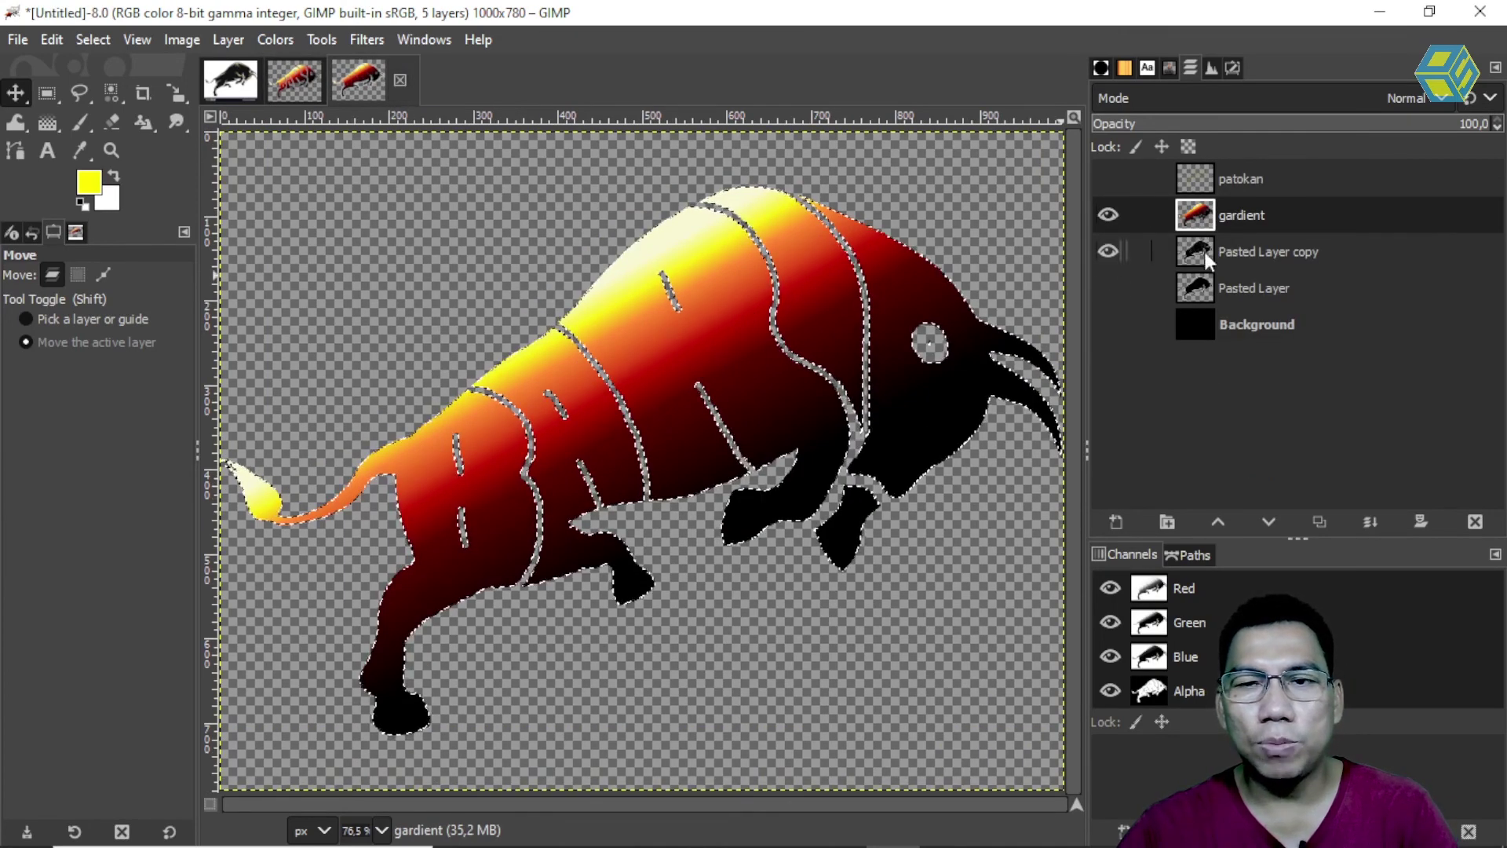
left_click(1117, 522)
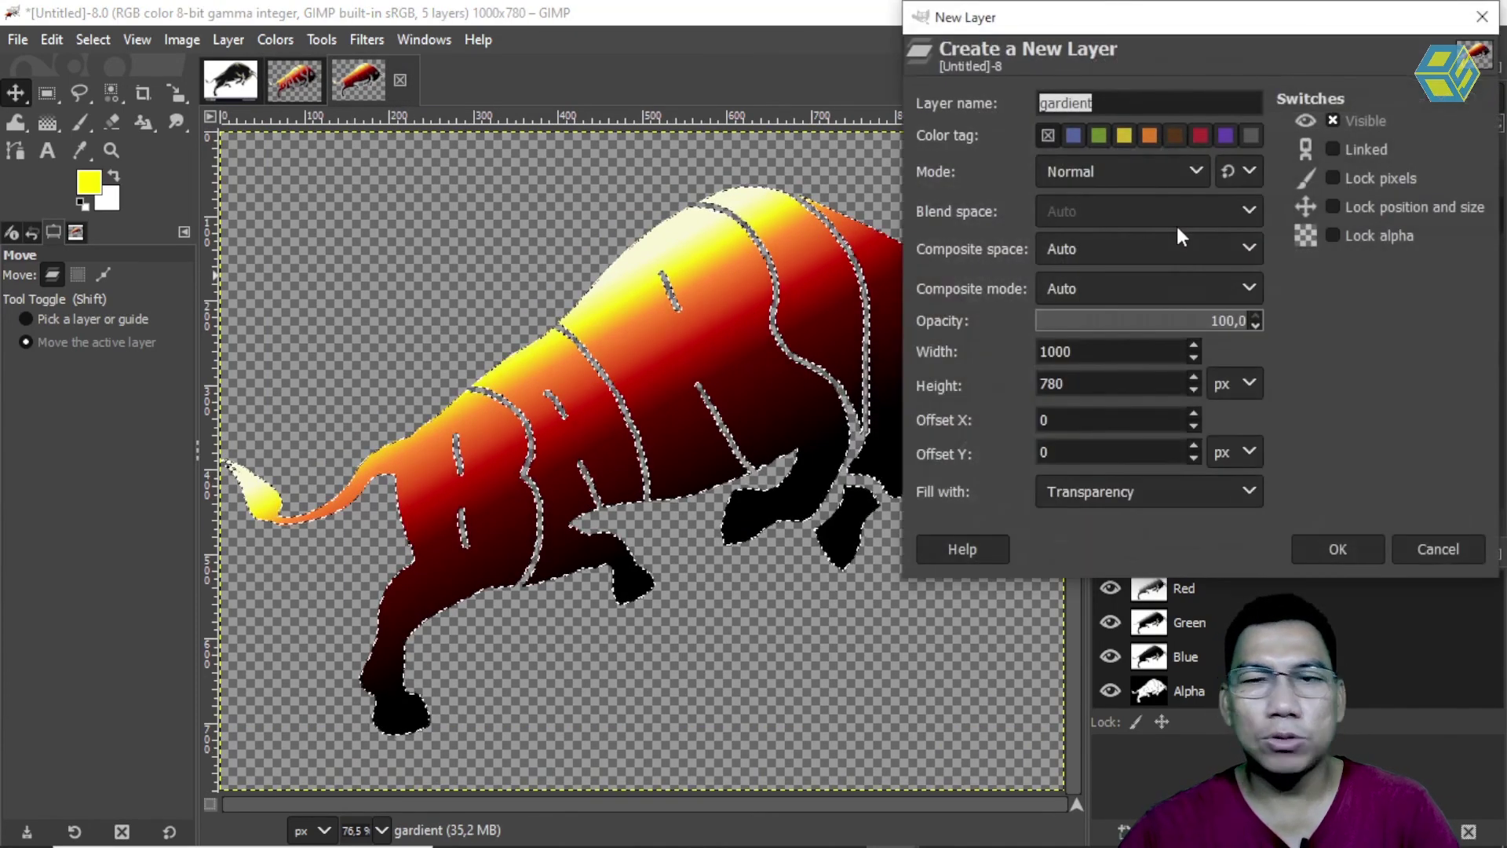
key("BackSpace")
type("list")
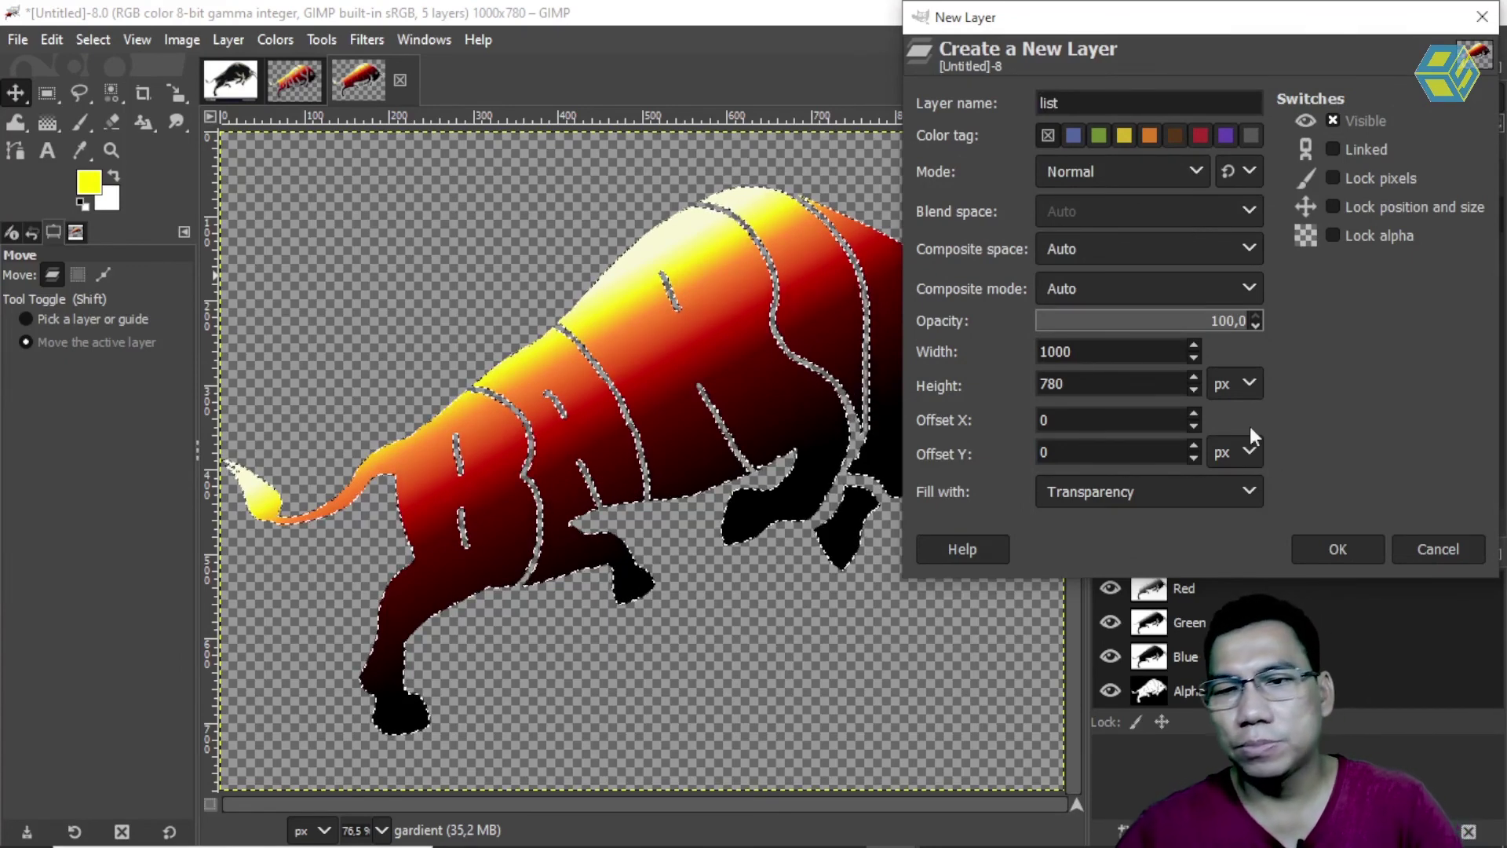
left_click(1336, 552)
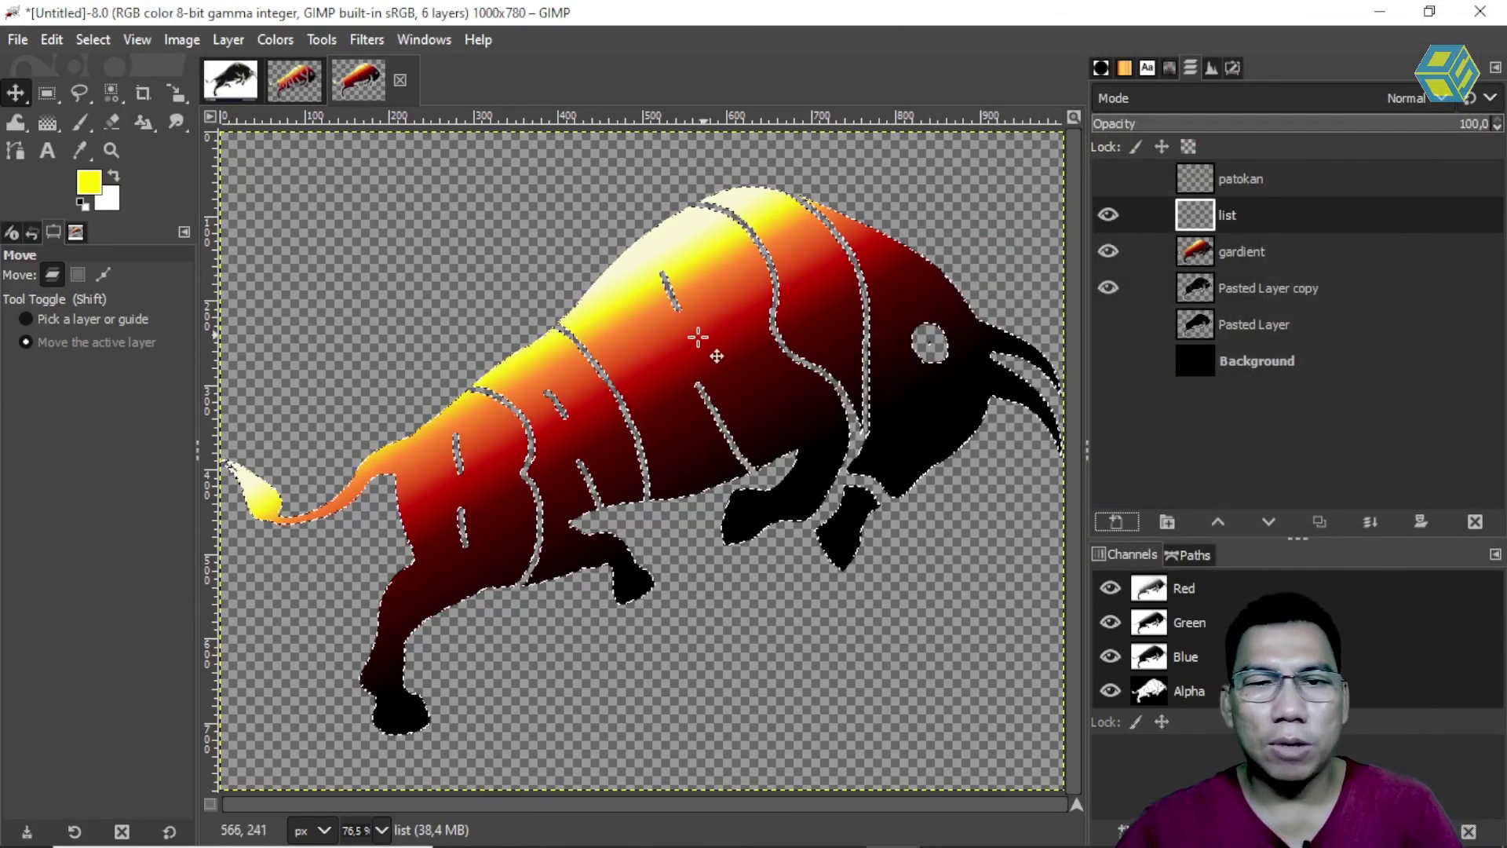
Stroke the bull selection on the list layer with a white solid line 2 px wide, and deselect everything
left_click(115, 177)
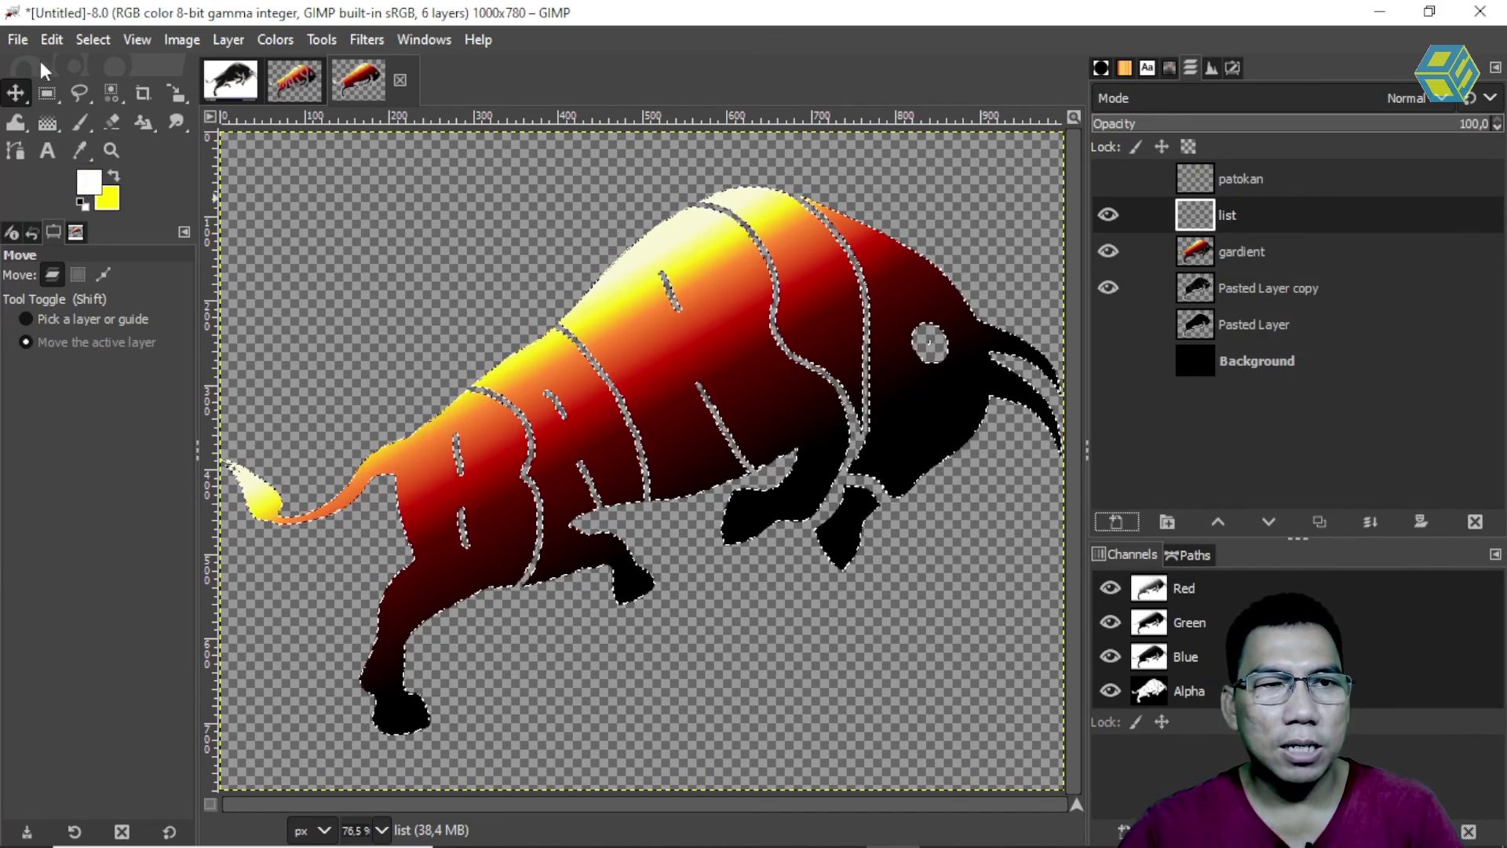
left_click(53, 36)
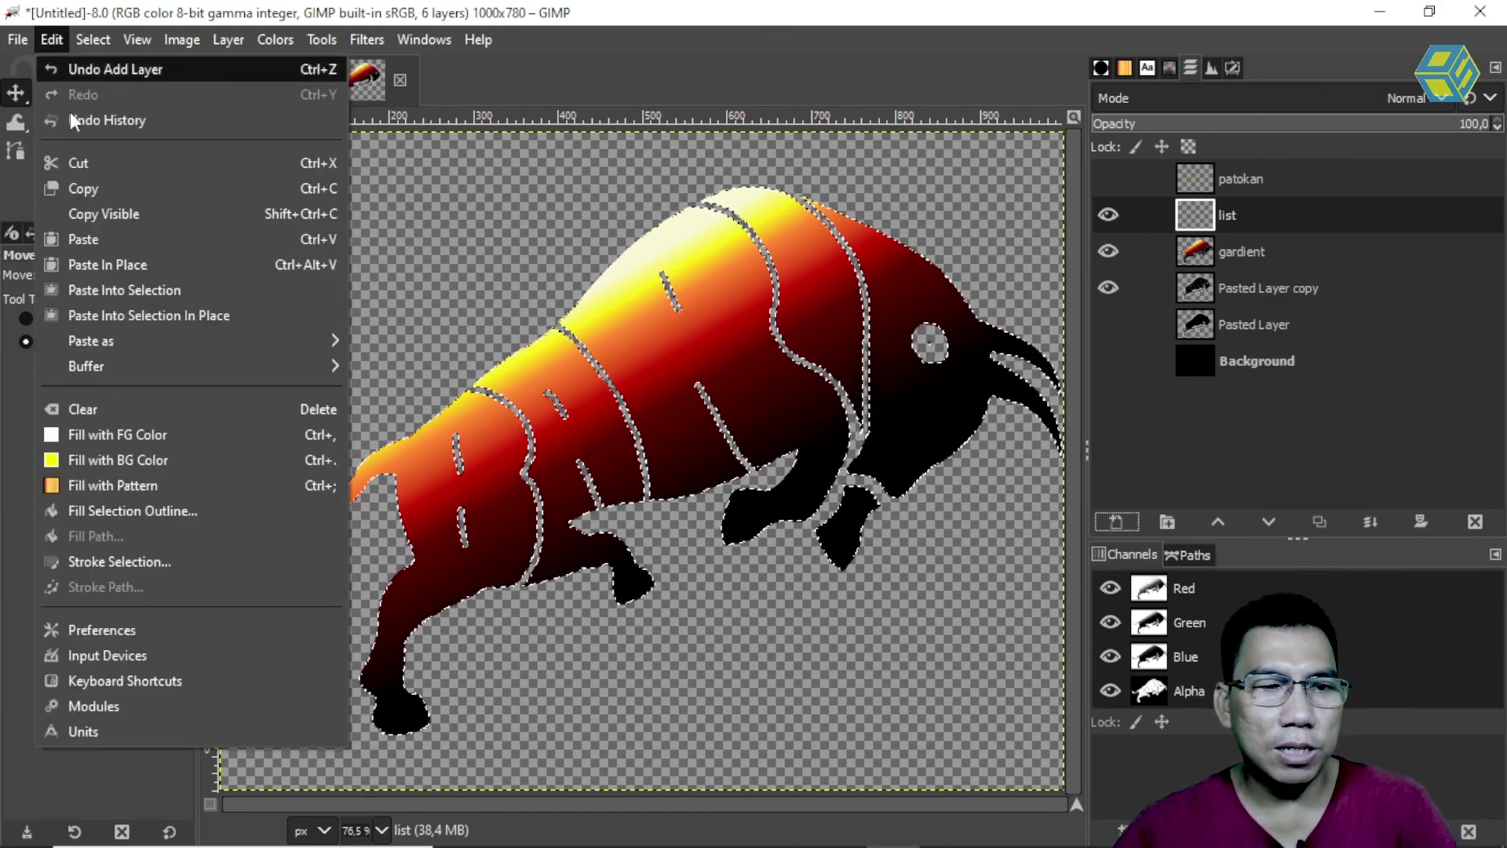
left_click(130, 560)
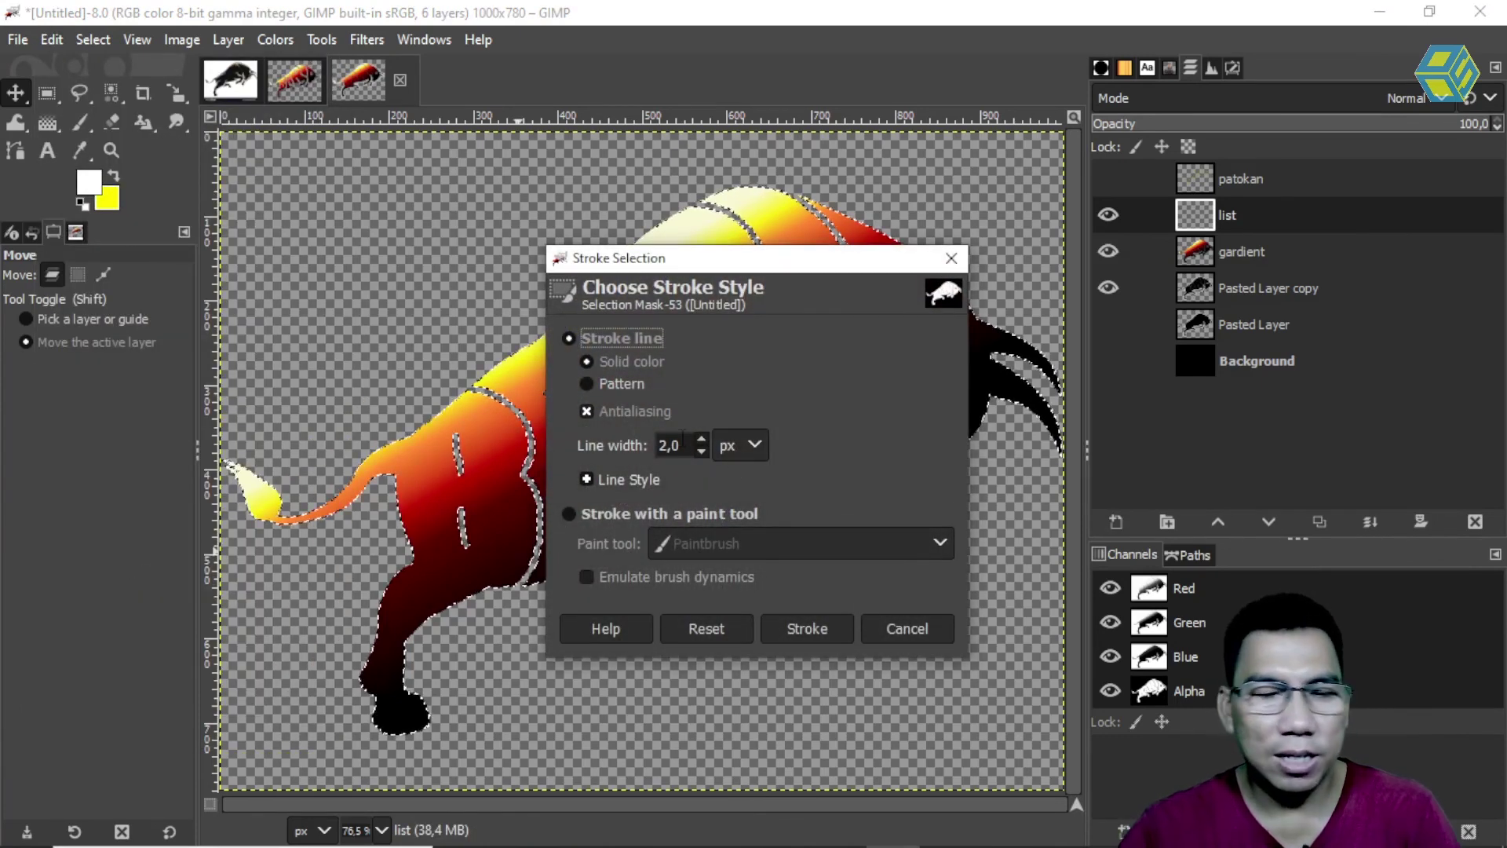
double_click(669, 445)
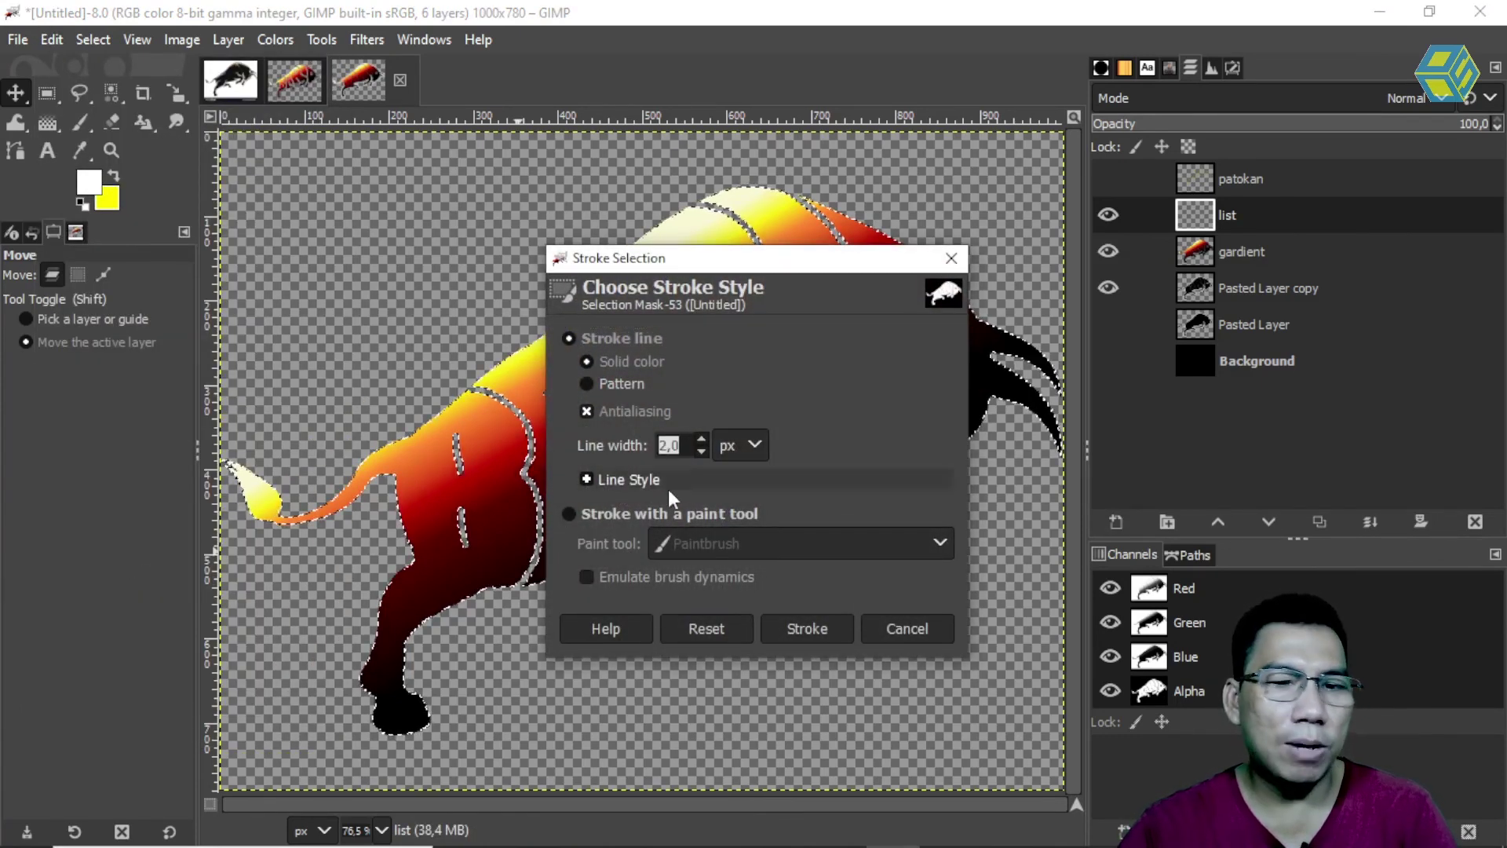
left_click(805, 628)
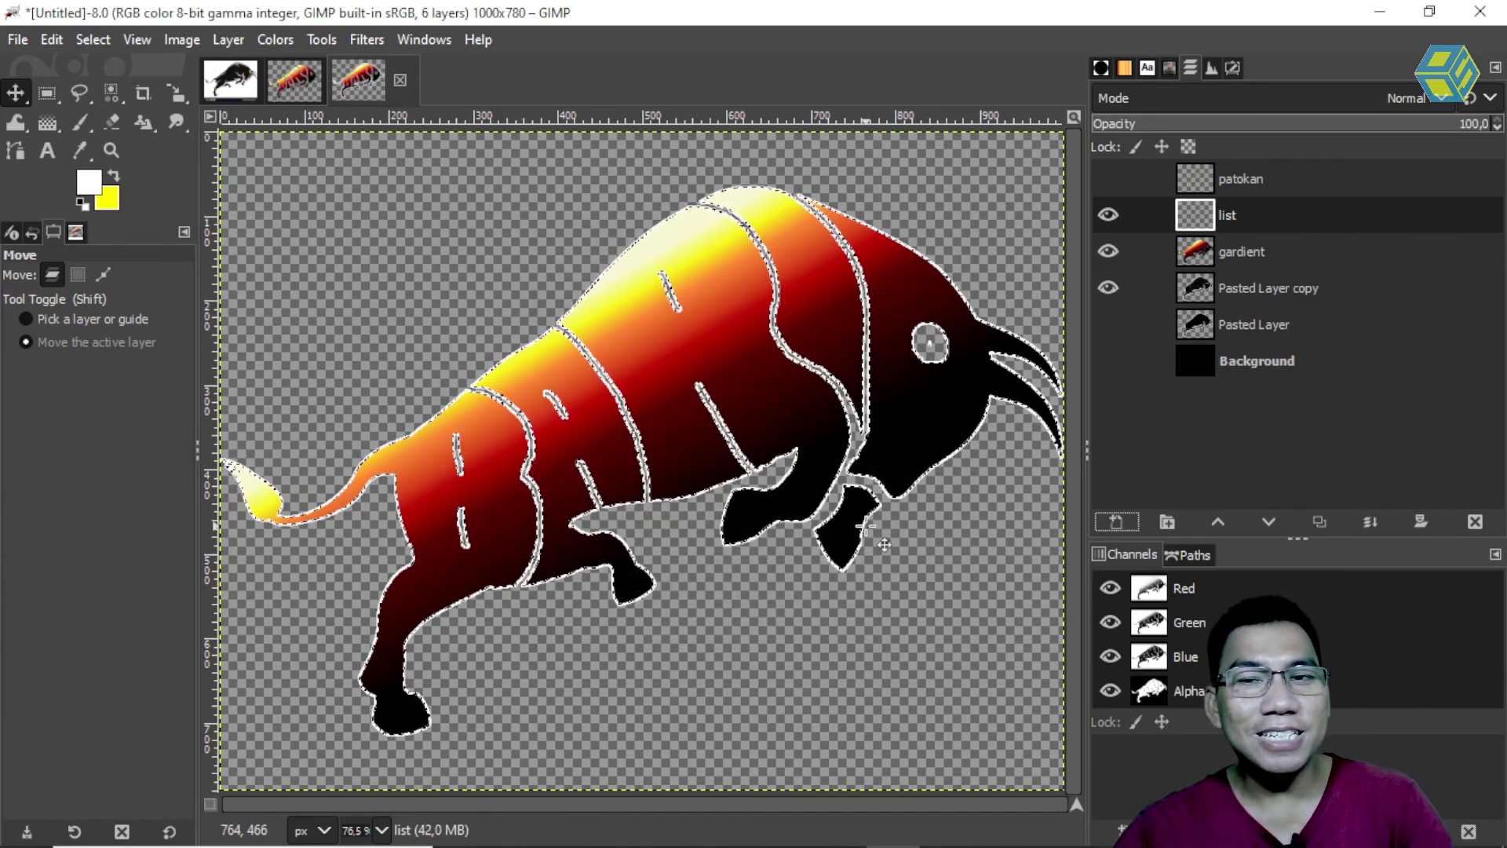
key("ctrl+shift+a")
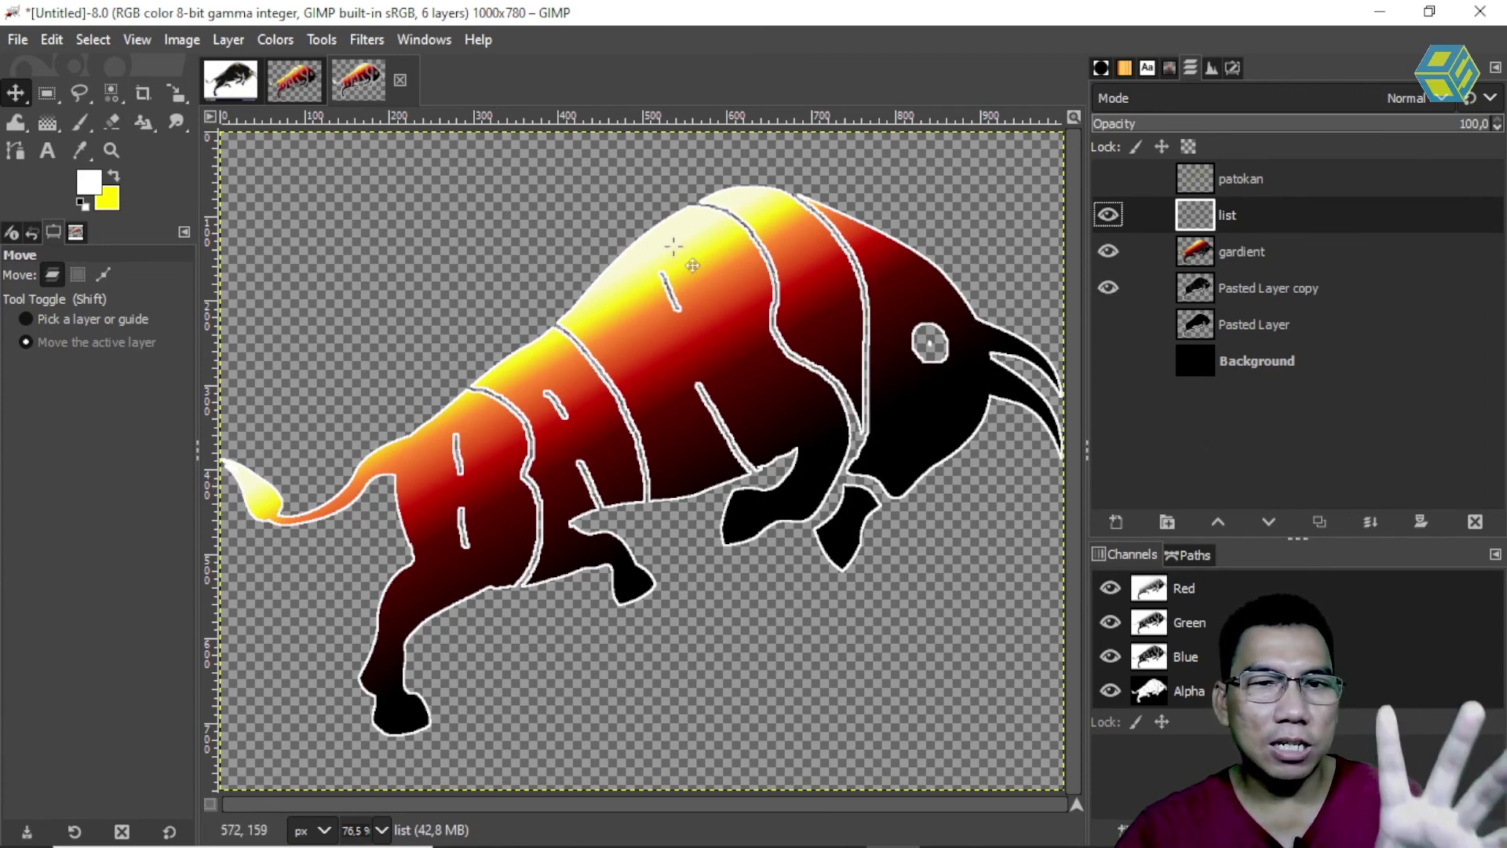